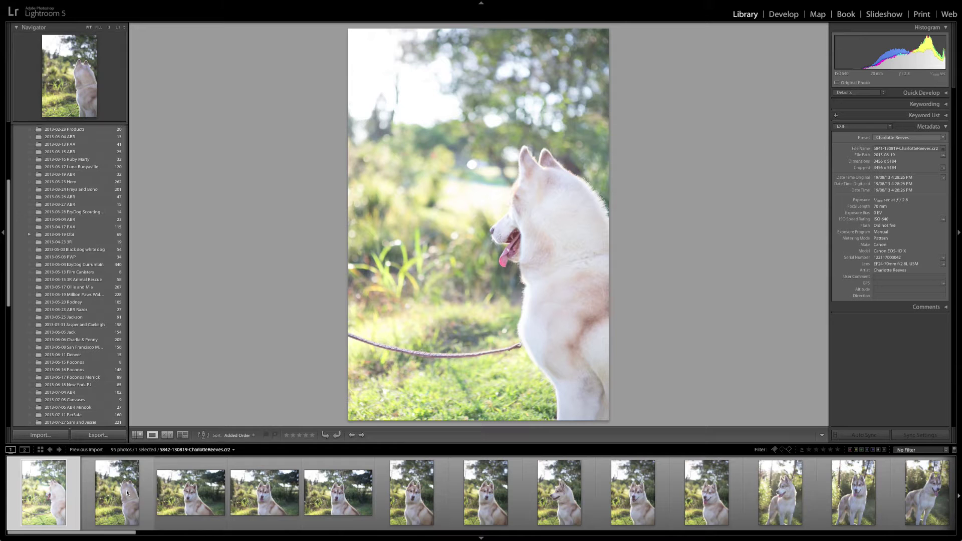
Step: Reject photos 5841 and 5842, the first two shots of the dog facing away from the camera
scroll(106, 381, "down", 10)
scroll(106, 382, "up", 3)
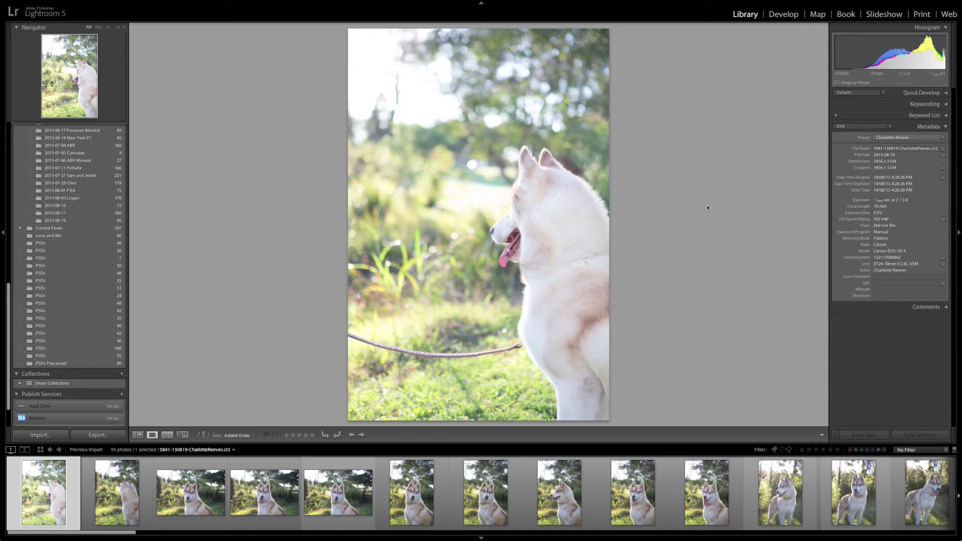
key("x")
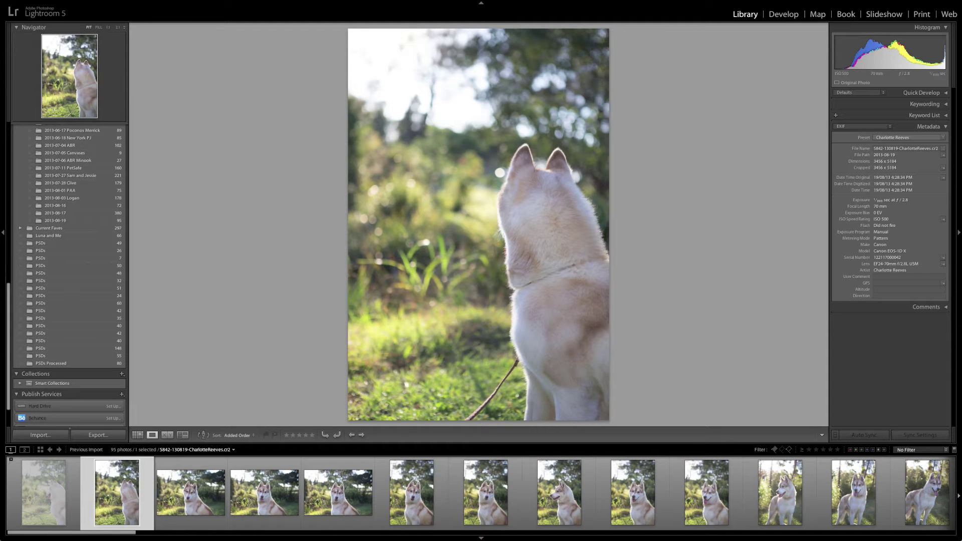
key("x")
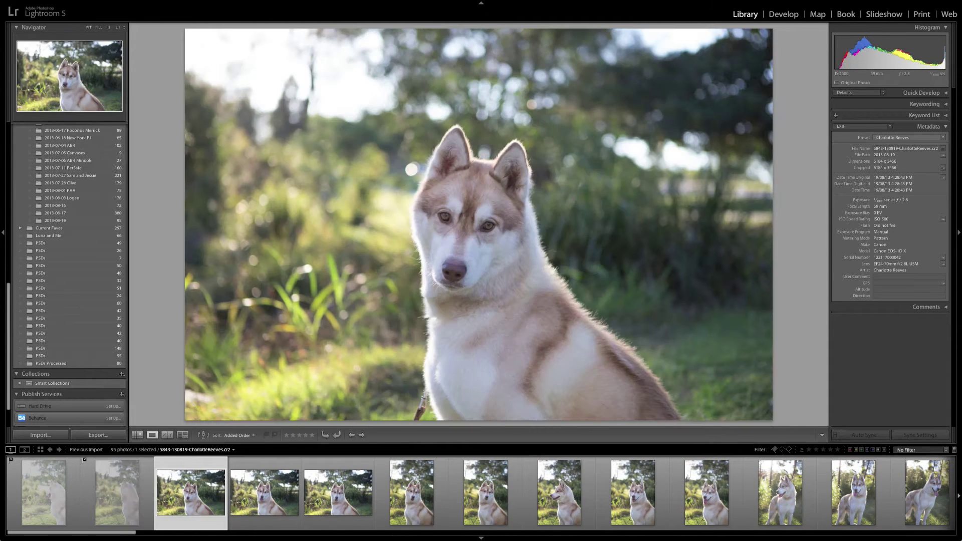
Step: Compare the three landscape-format shots of the sitting dog and reject the third one, 5845
key("Right")
key("Right")
key("Left")
key("Right")
key("x")
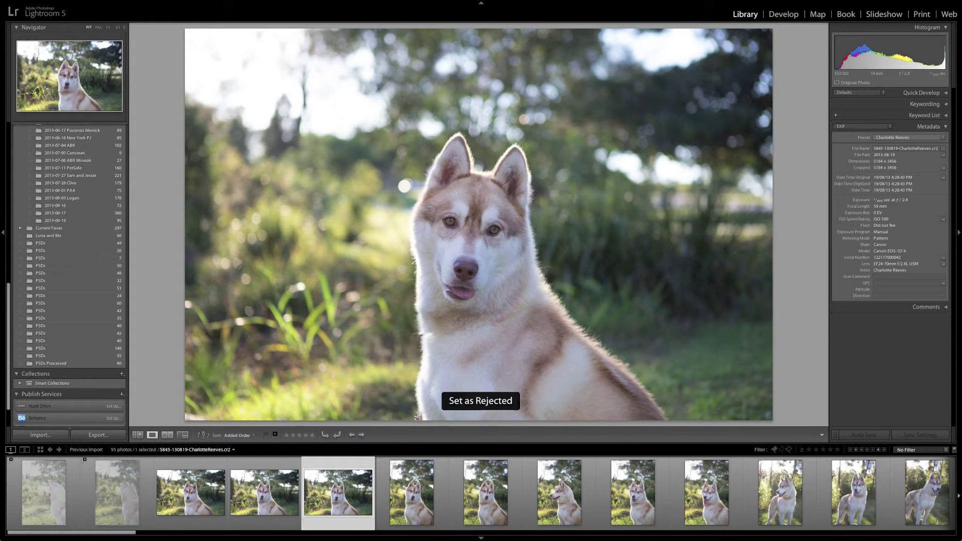
Step: Check the sharpness of the dog's eyes in landscape shots 5843 and 5844 and flag both as picks
key("Left")
key("Left")
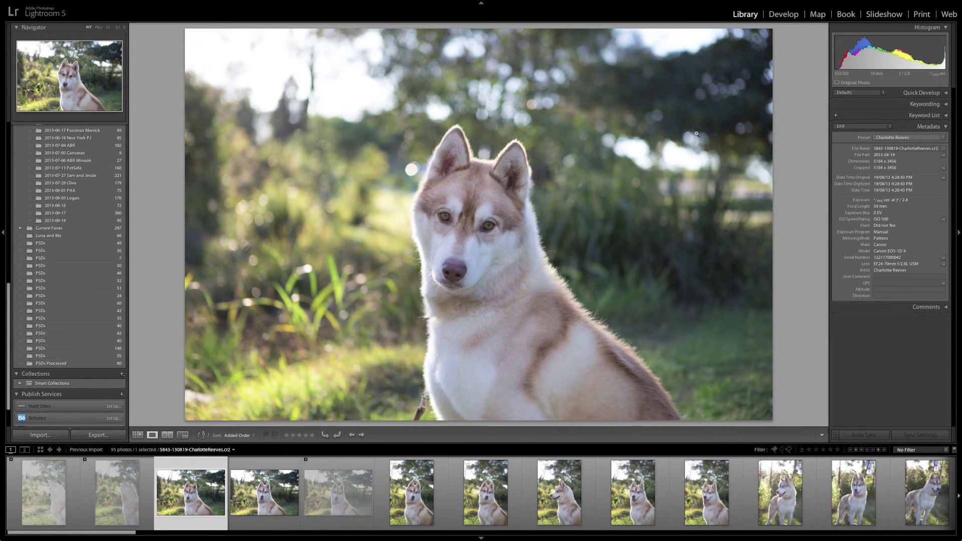
left_click(468, 223)
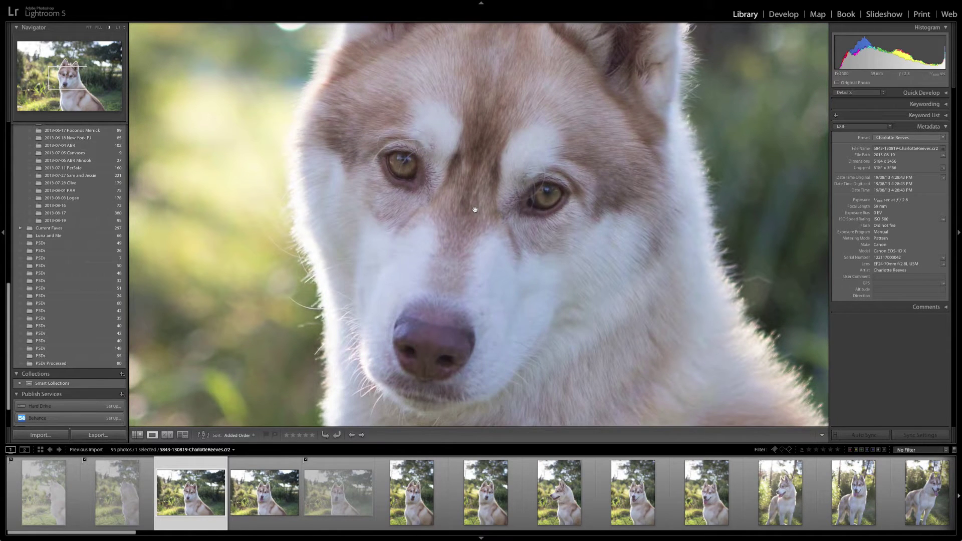
key("Right")
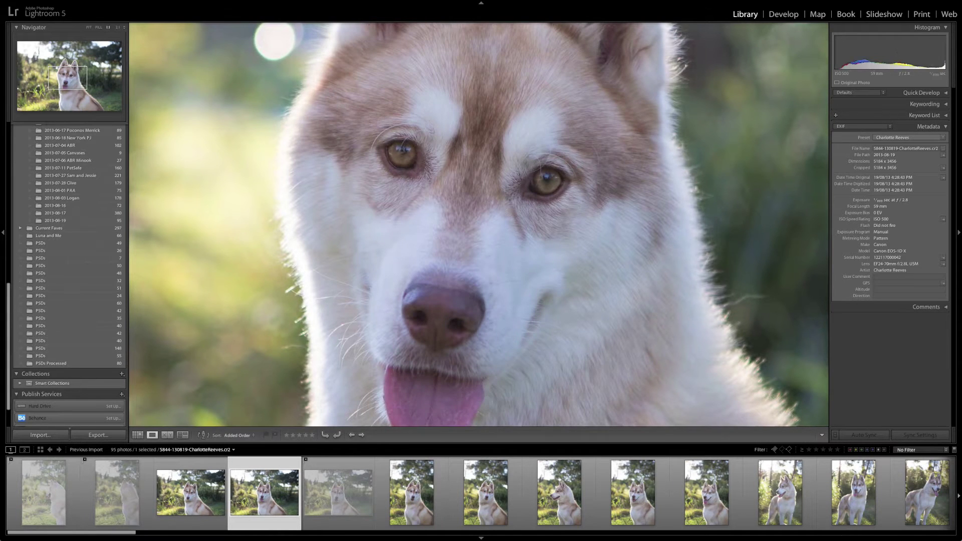
left_click(465, 217)
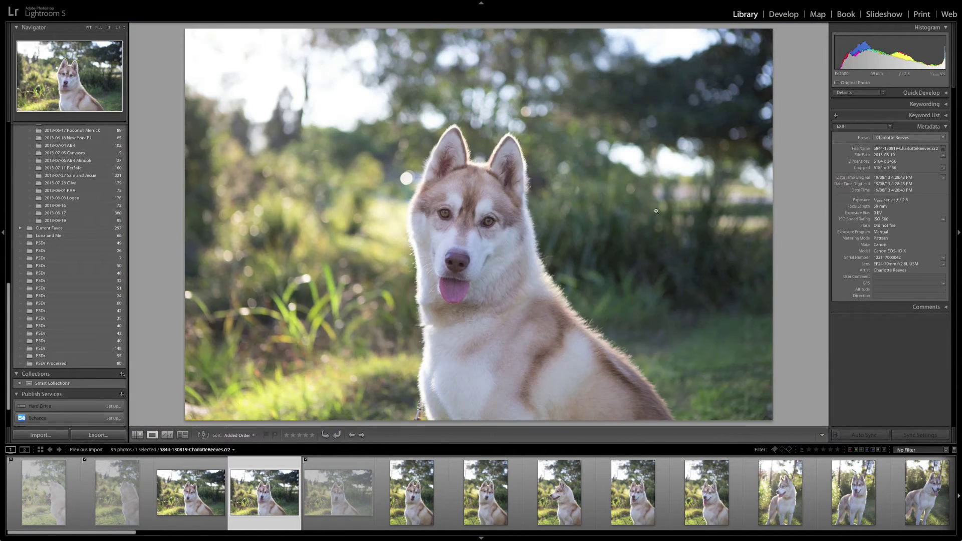
key("Left")
key("Right")
key("p")
key("Left")
key("p")
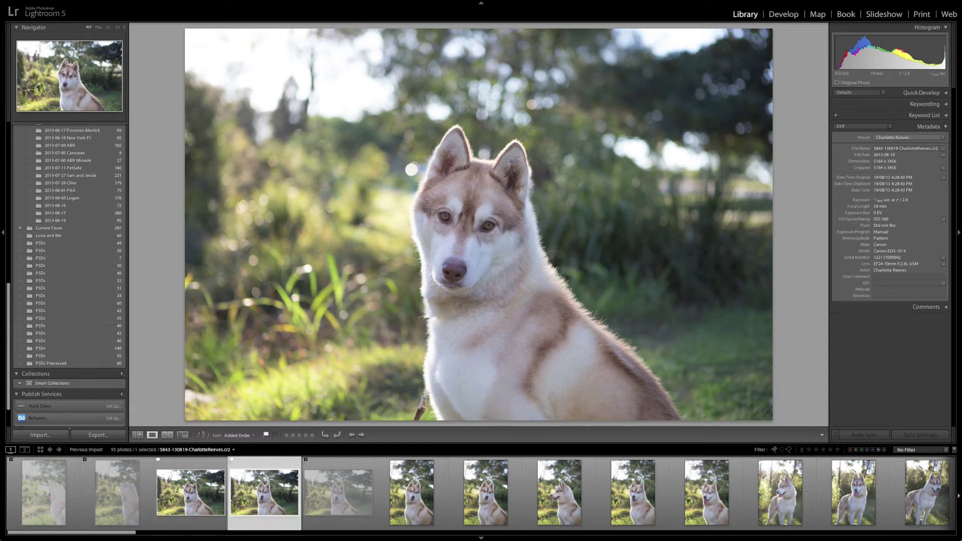
Step: Review the sitting portrait-format shots and reject 5850, with closed eyes, and 5848, with the dog looking aside
key("Right")
key("Right")
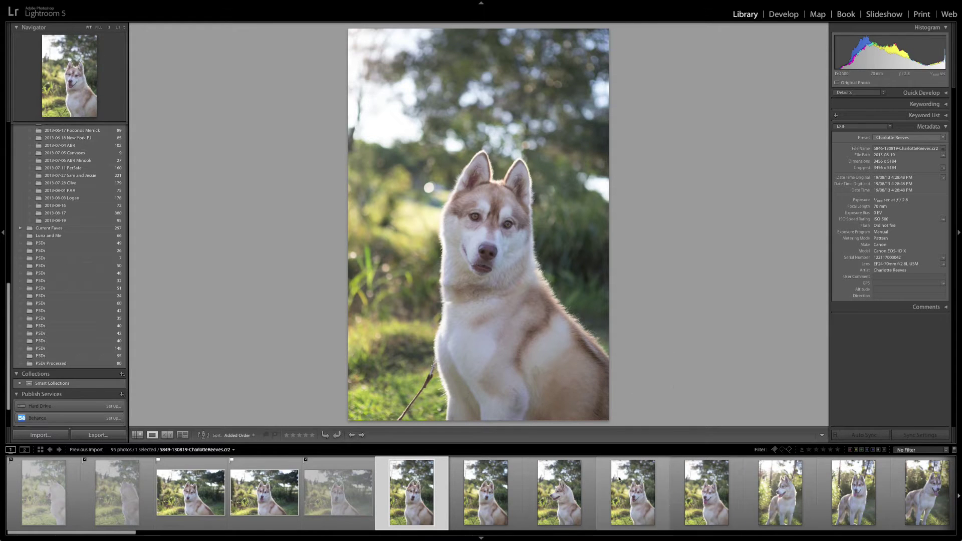
key("Right")
key("Right")
key("Right")
key("Right")
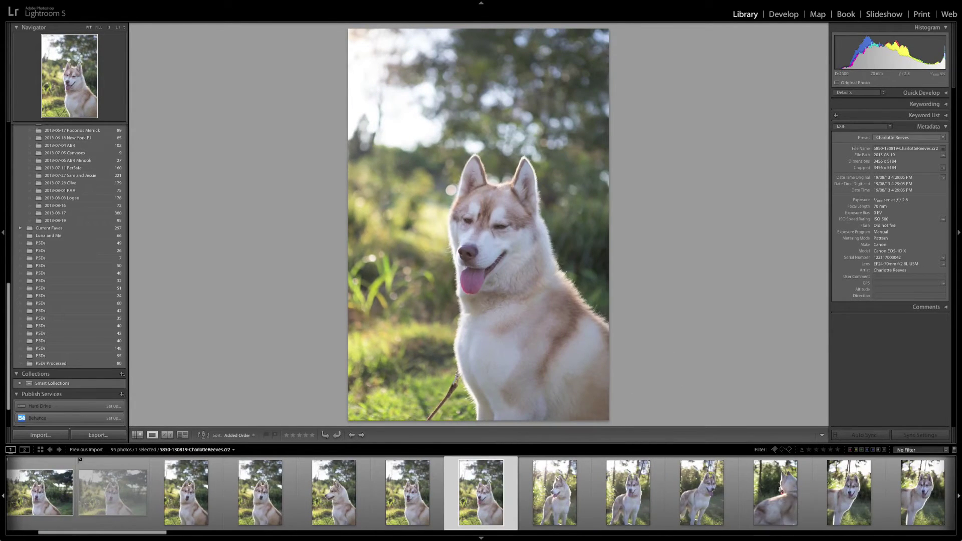
key("x")
key("Left")
key("Left")
key("x")
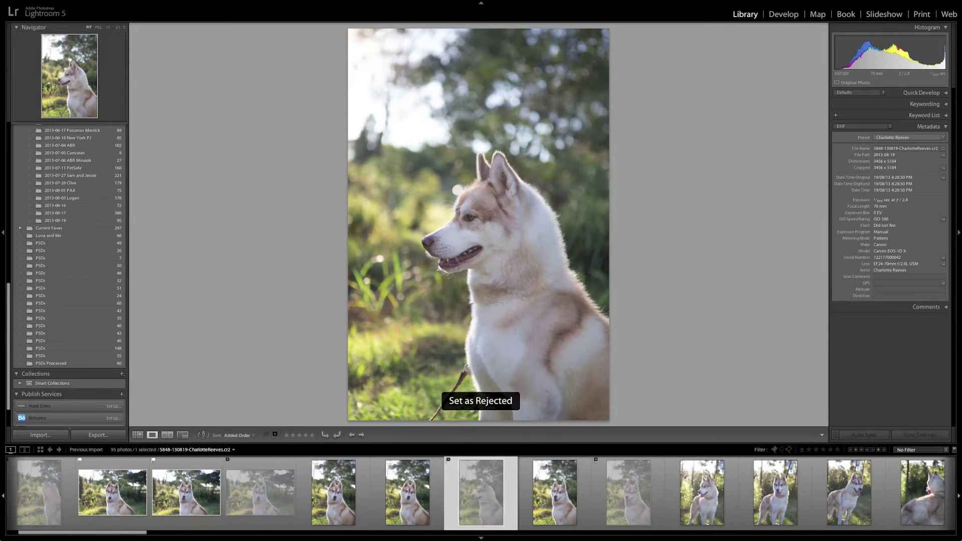
Step: Reject portrait shot 5846 and compare the focus on the dog's face in 5847 and 5849
key("Right")
key("Left")
key("Left")
key("Left")
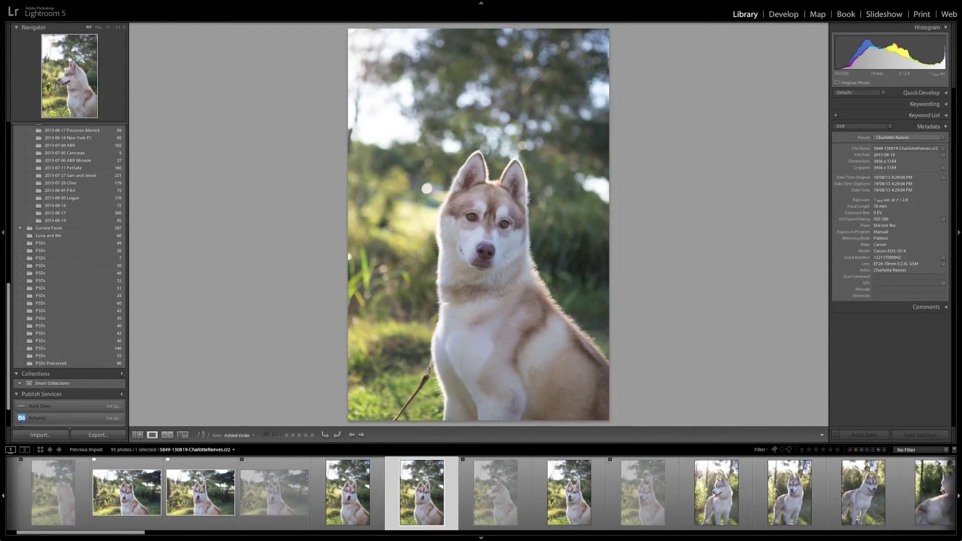
key("x")
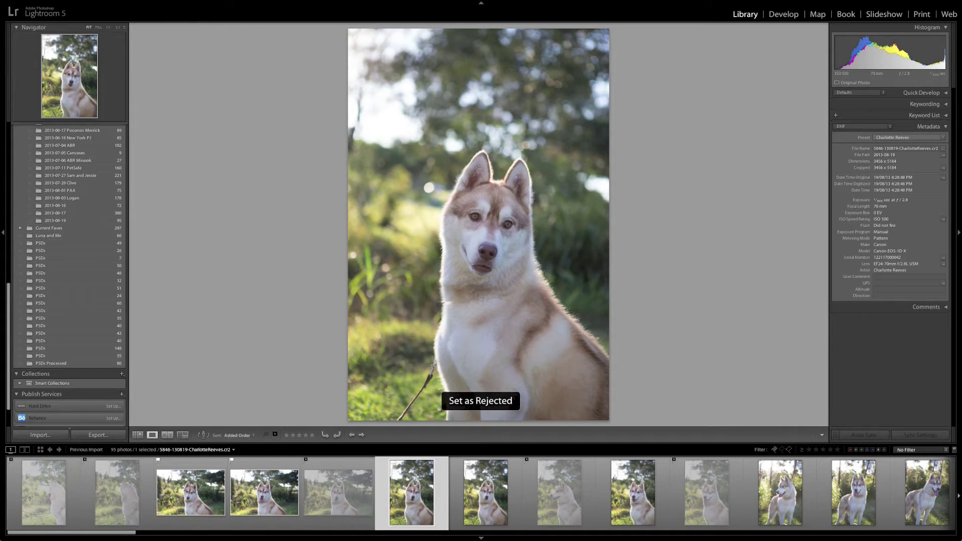
key("Right")
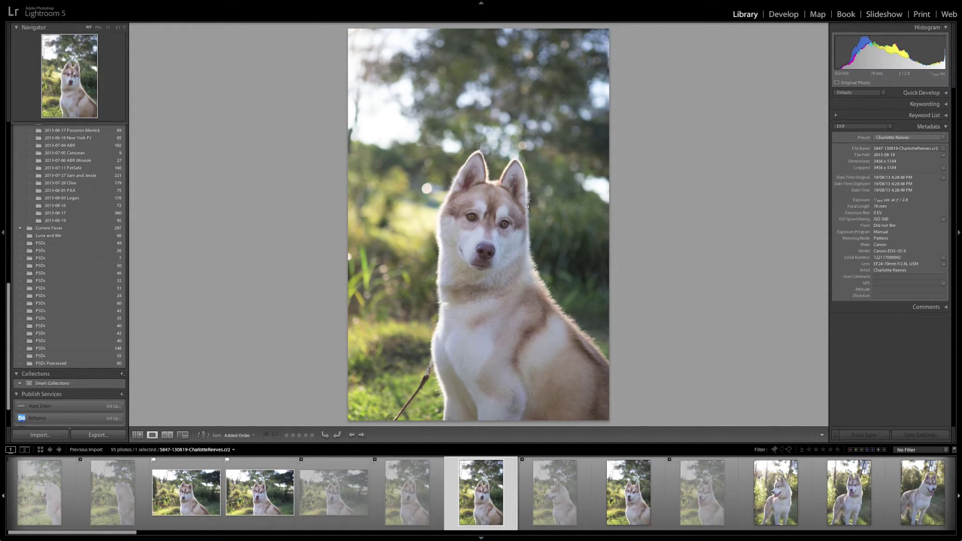
left_click(490, 229)
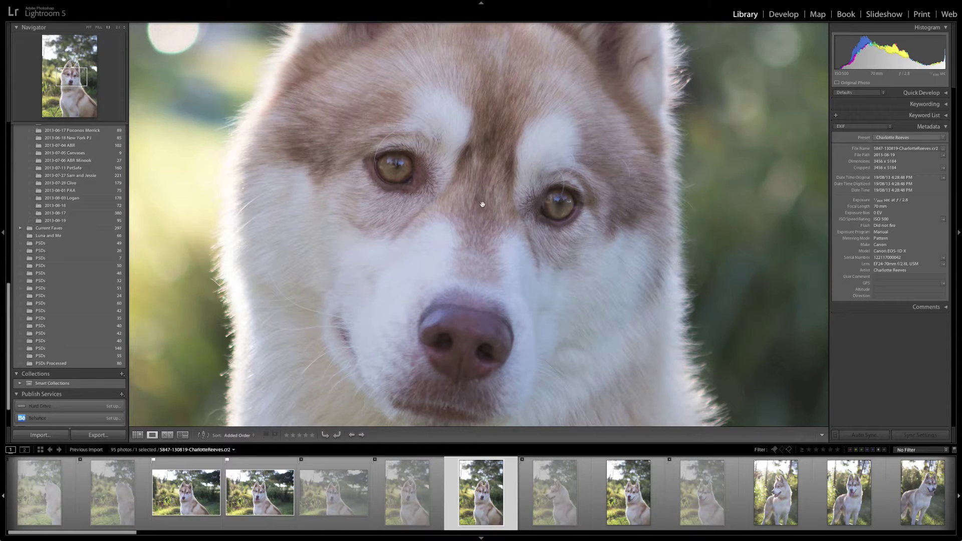
left_click(634, 486)
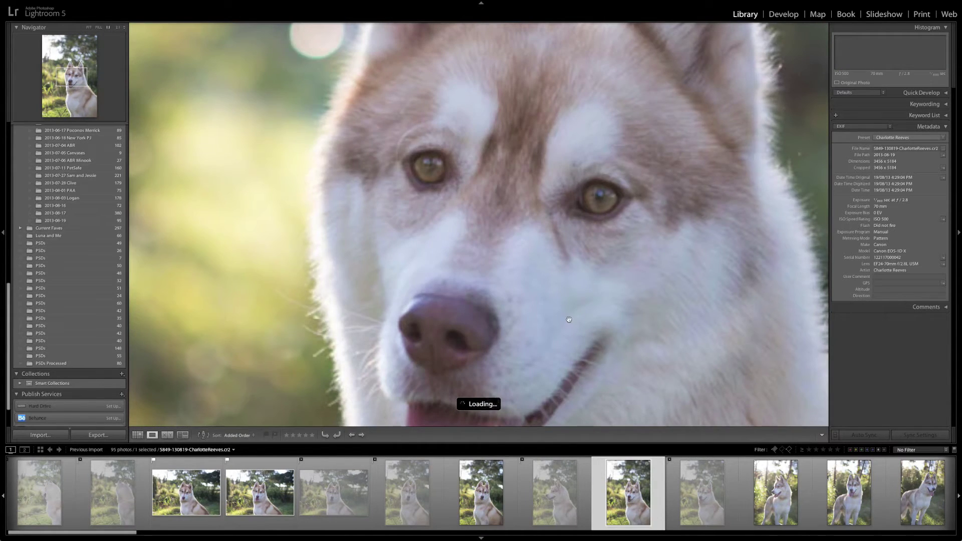
left_click(488, 243)
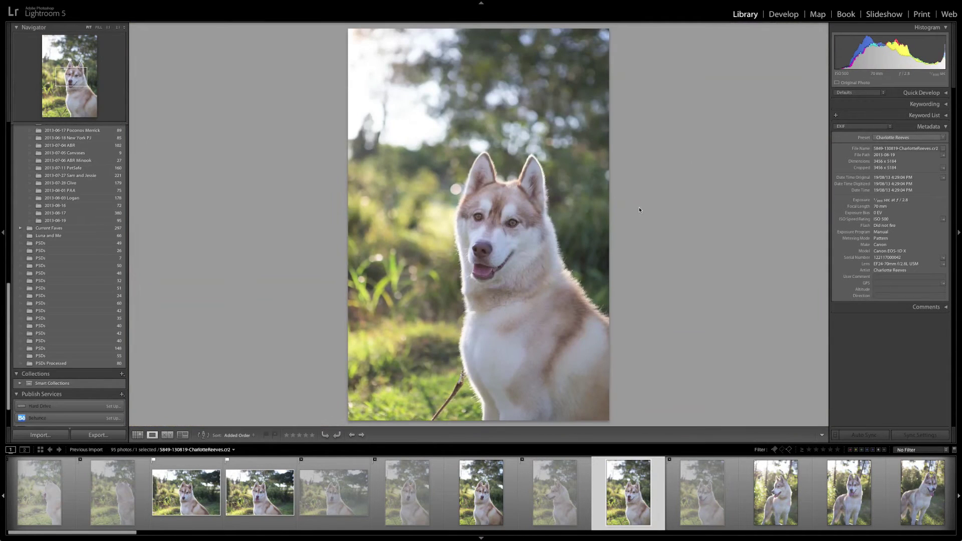
Step: Crop photo 5847 tighter around the sitting dog, trimming the space above its head, and flag it as a pick
key("Left")
key("Left")
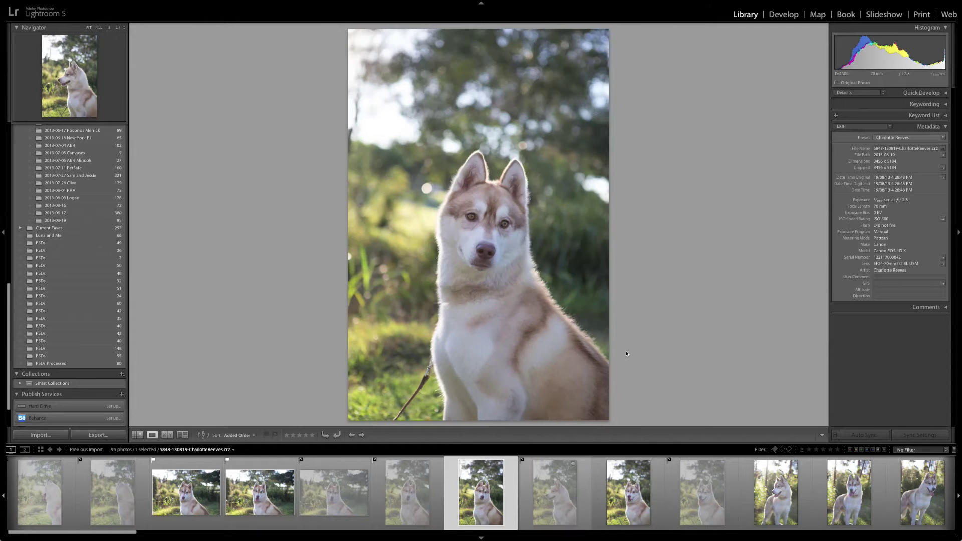
key("r")
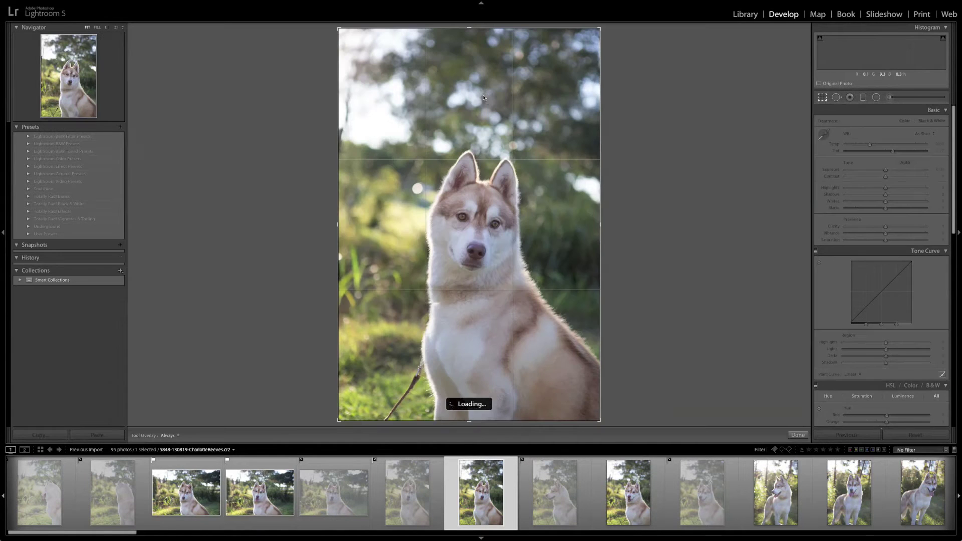
left_click_drag(468, 29, 471, 71)
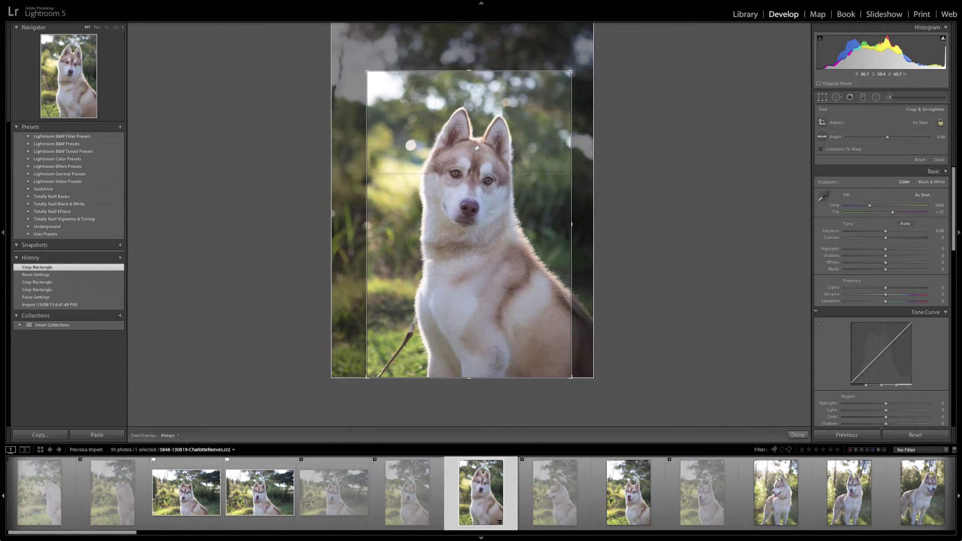
key("Return")
key("p")
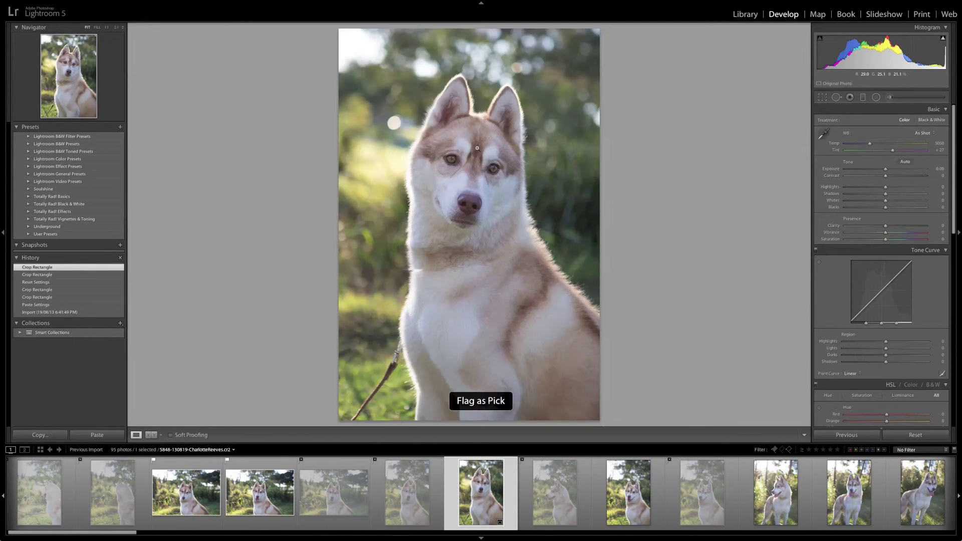
Step: Crop photo 5849 tighter around the dog at the original aspect ratio, cutting away the background above and beside it
key("Right")
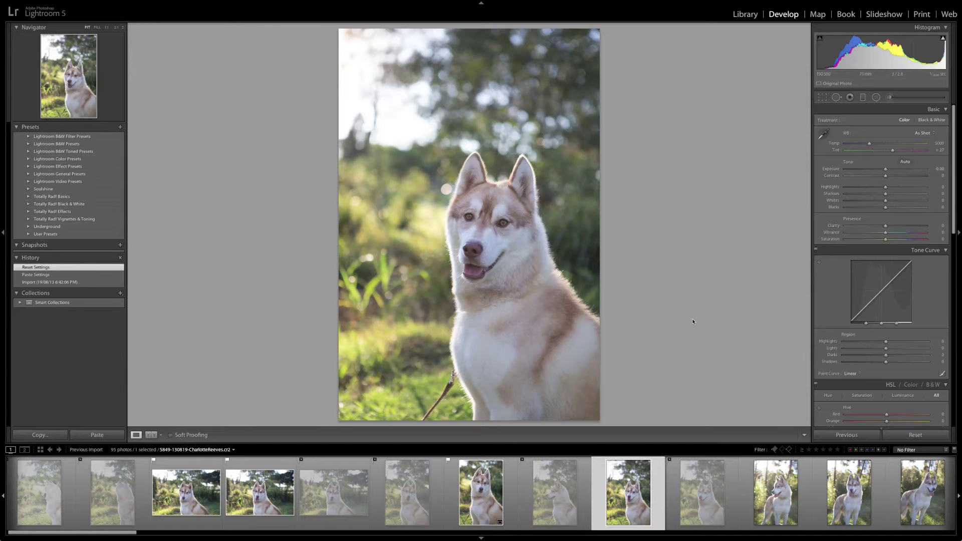
key("r")
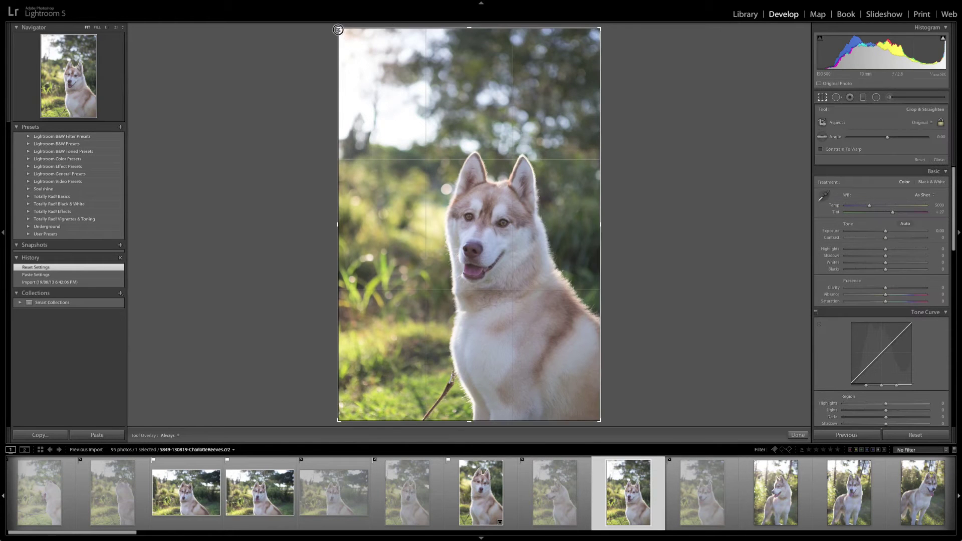
left_click_drag(339, 28, 363, 51)
left_click_drag(505, 157, 505, 167)
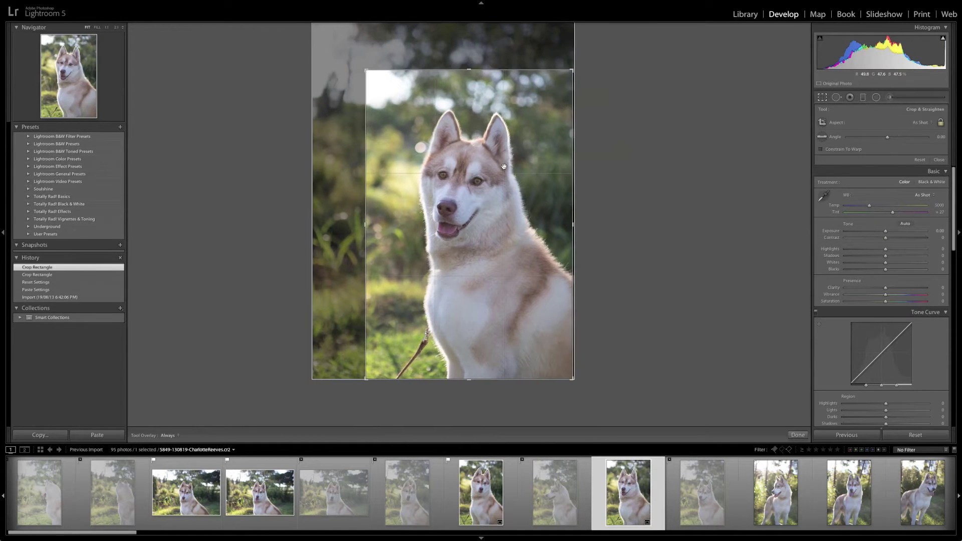
key("Return")
Step: Reject standing shot 5851 and check the focus on the dog's face in photo 5852
left_click(689, 494)
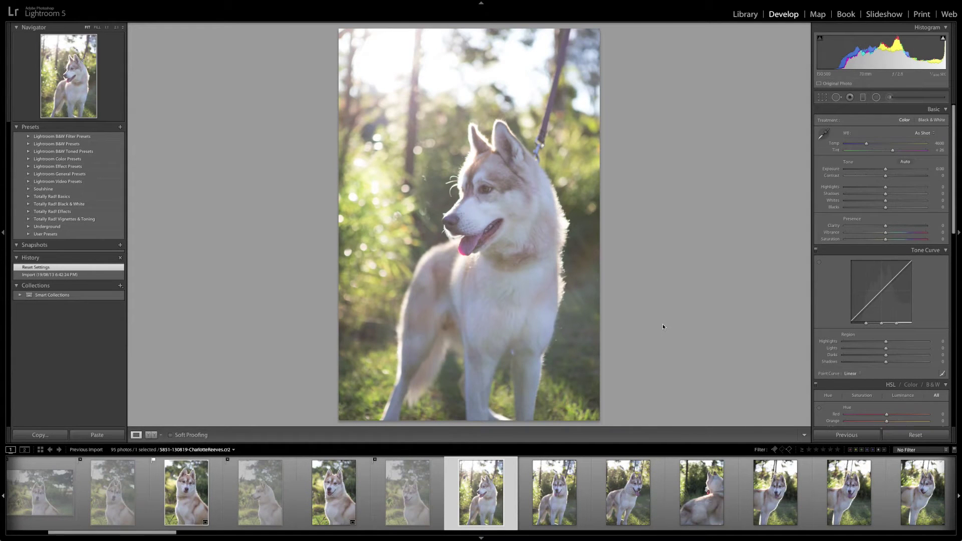
key("x")
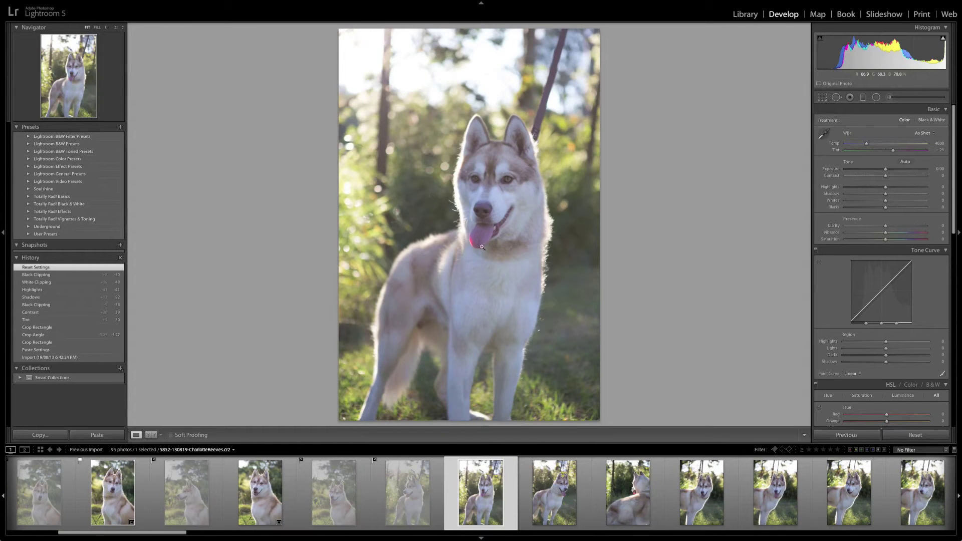
left_click(491, 199)
left_click_drag(502, 155, 509, 218)
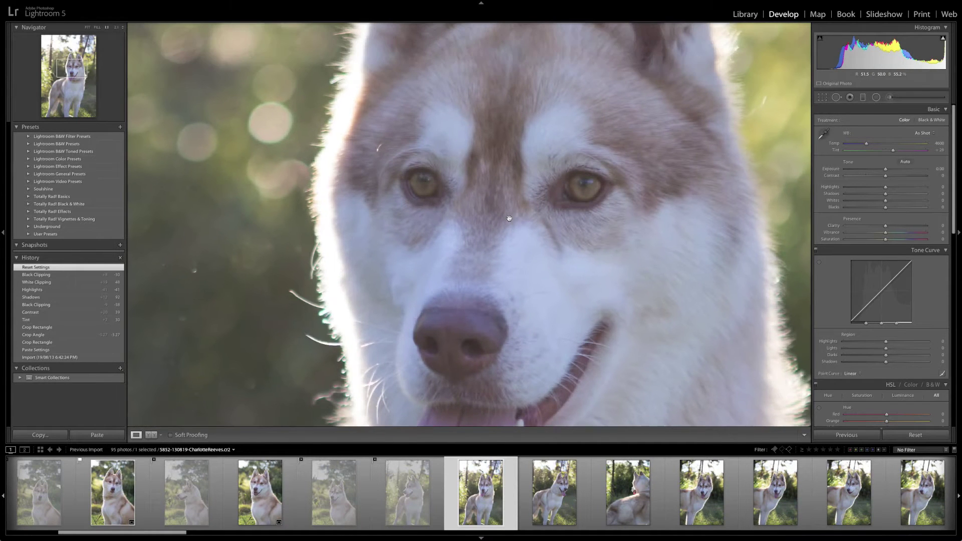
left_click(508, 215)
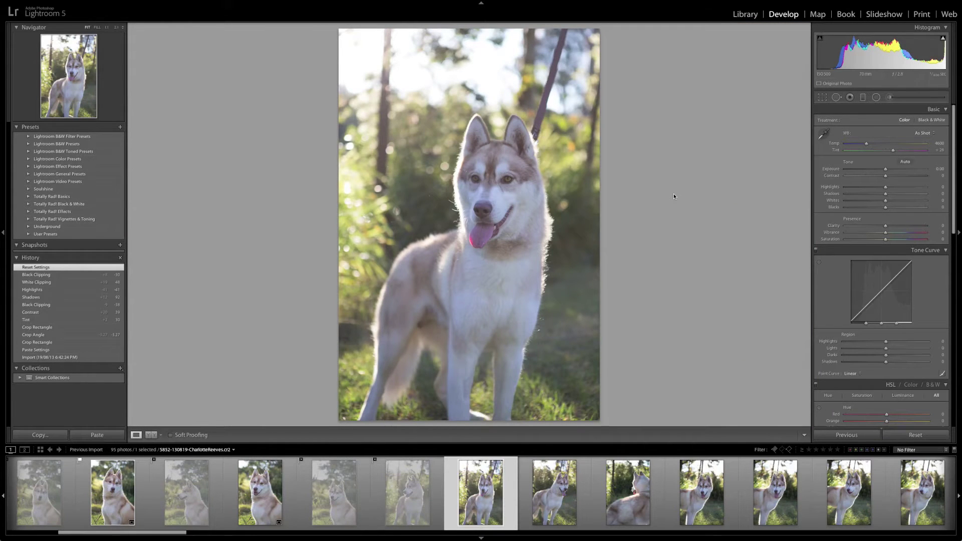
Step: Reject the five consecutive photos 5853 through 5857
key("Right")
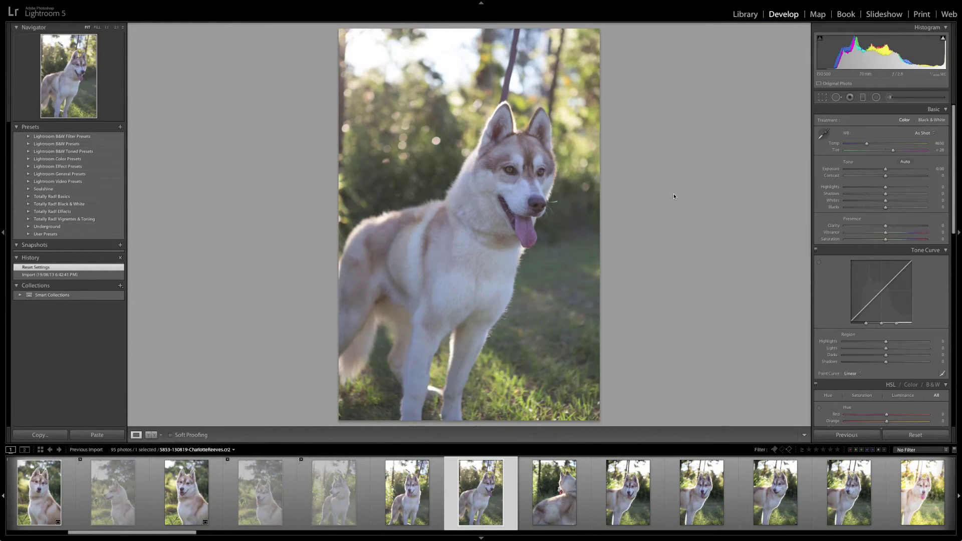
key("x")
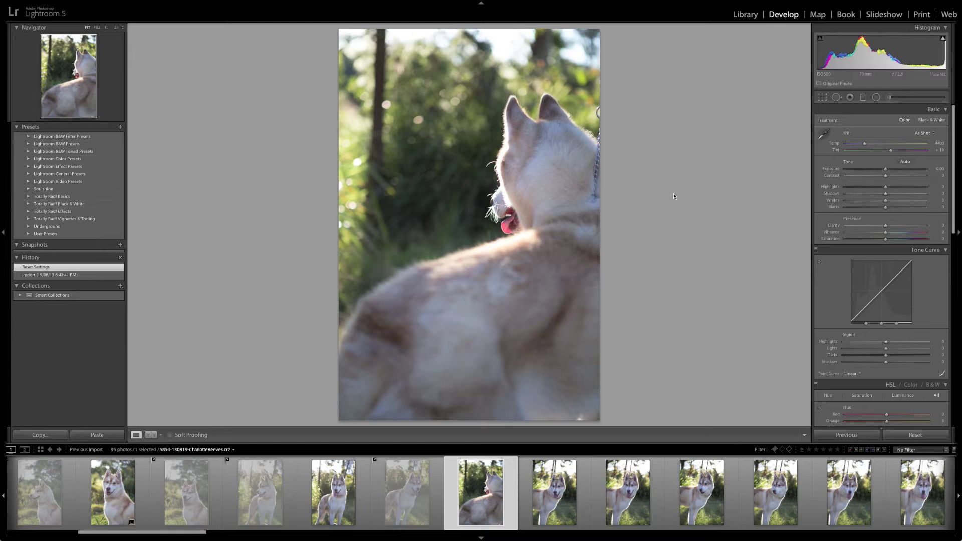
key("x")
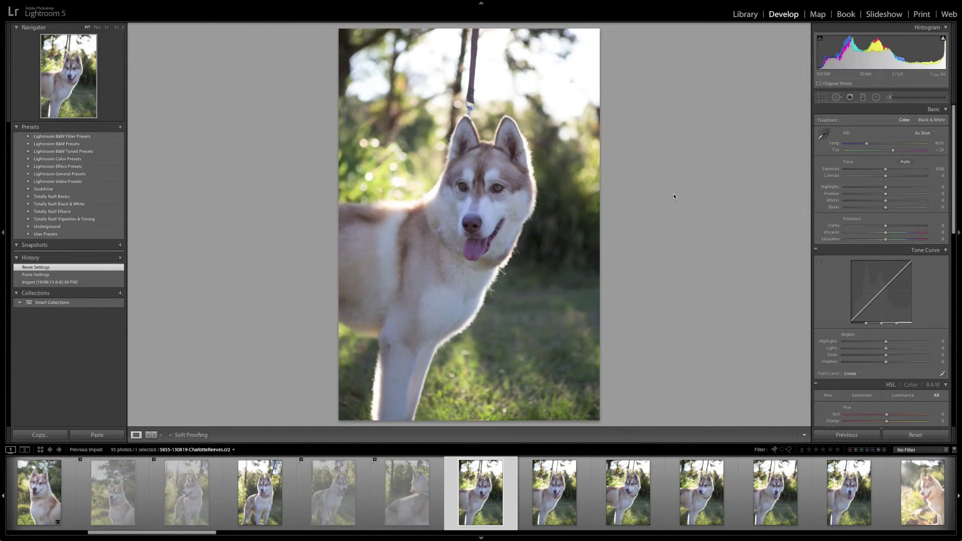
key("x")
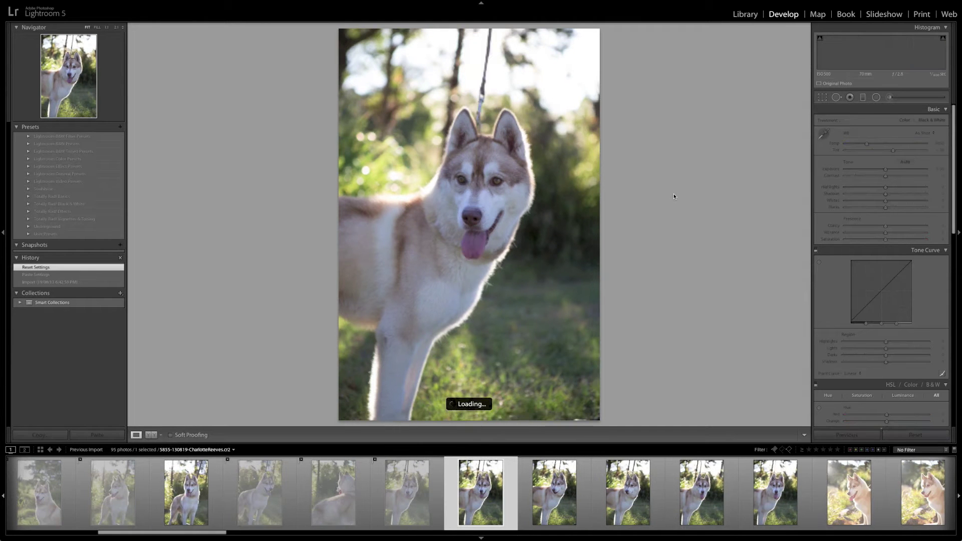
key("x")
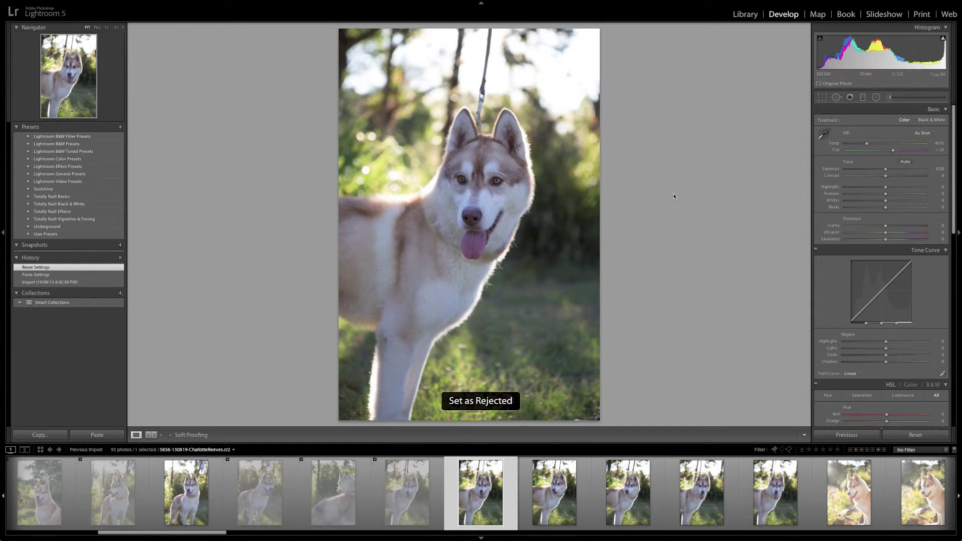
key("x")
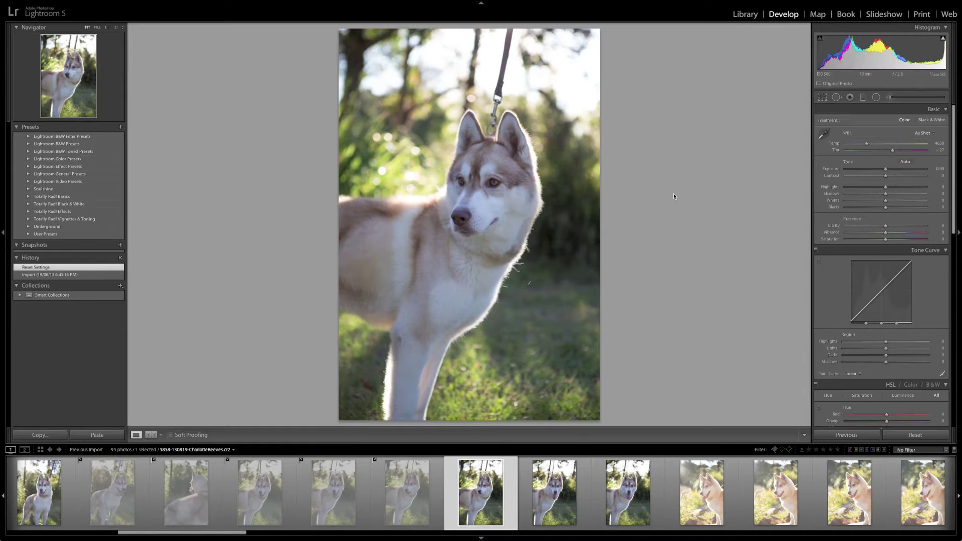
Step: Reject photo 5858 and compare the focus on the dog's face in photos 5859 and 5860
key("x")
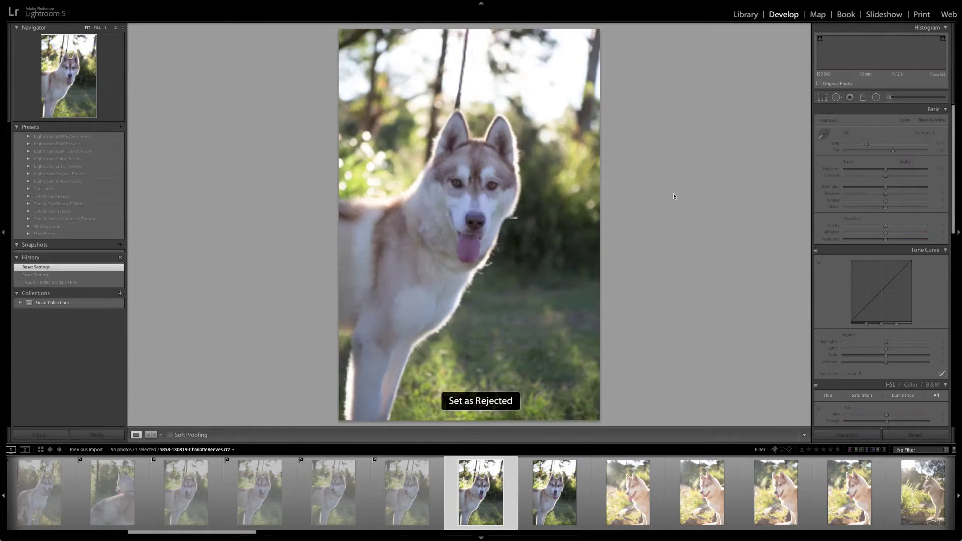
key("x")
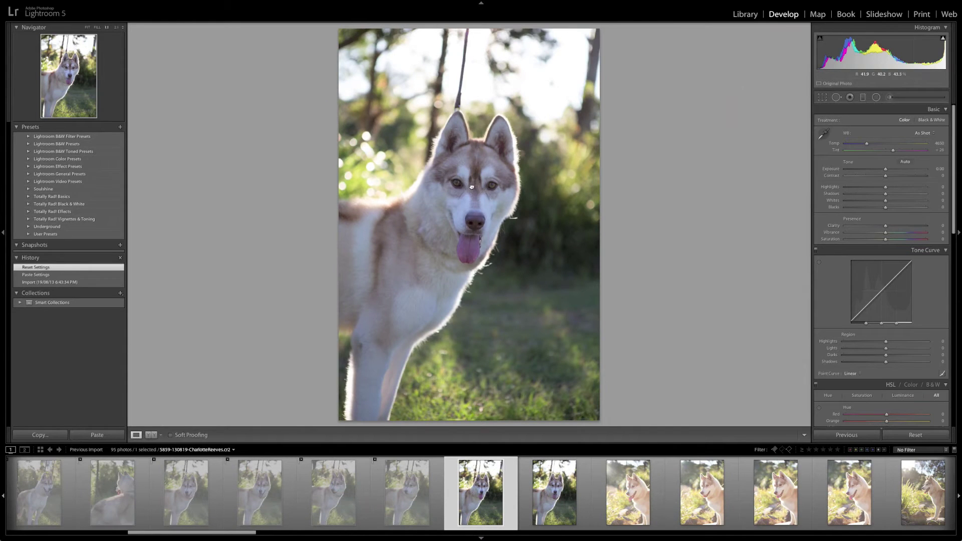
left_click(471, 187)
key("Right")
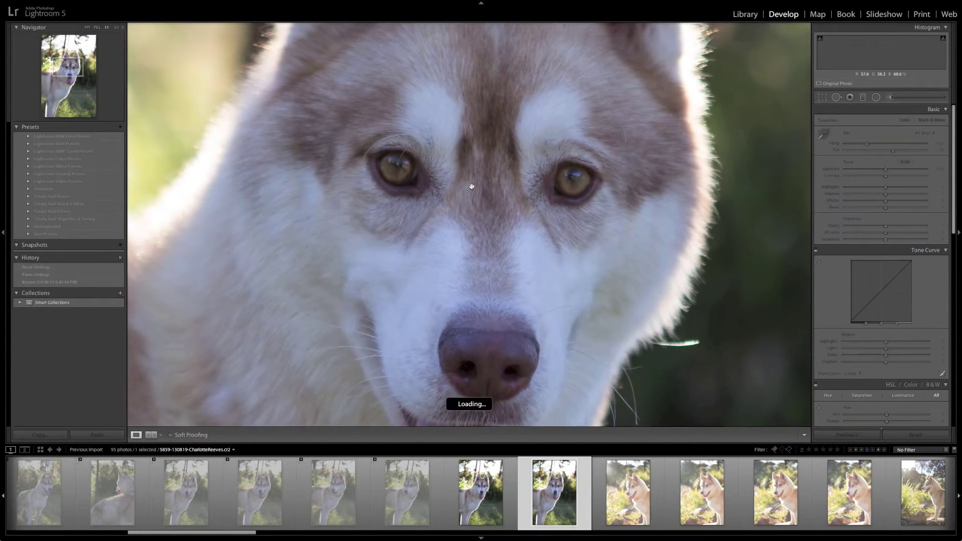
left_click_drag(525, 253, 489, 219)
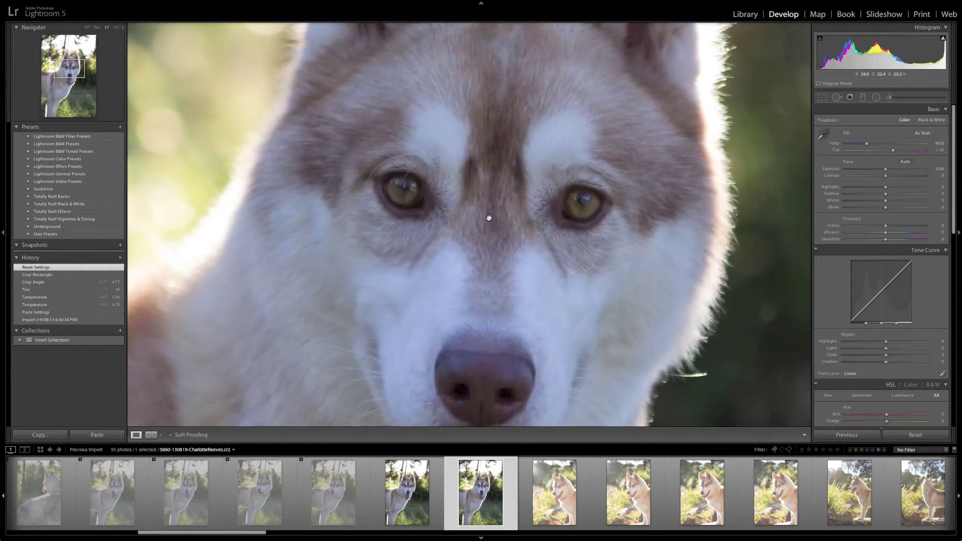
left_click(490, 219)
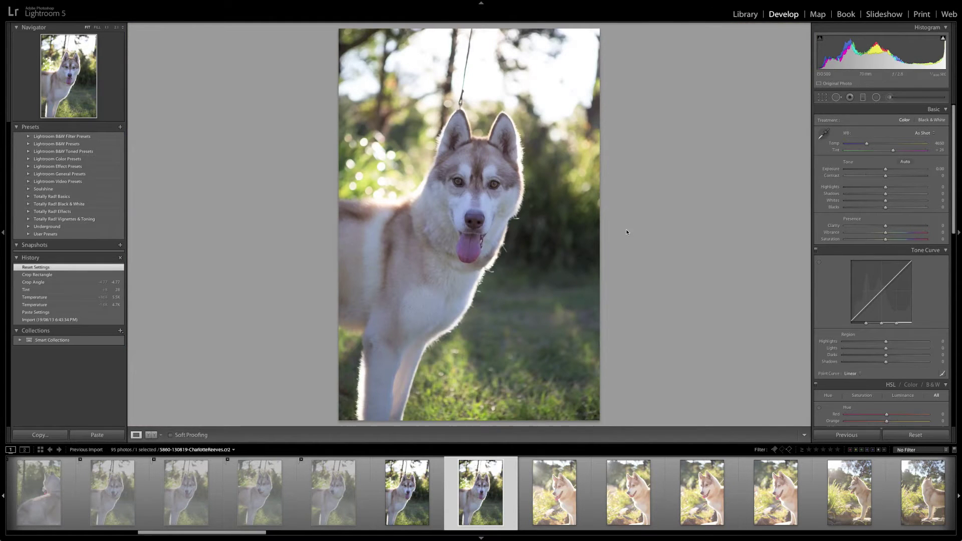
Step: Compare standing shots 5859 and 5860, flag 5860 as a pick and reject 5859
key("Left")
key("Right")
key("Right")
key("Left")
key("p")
key("Left")
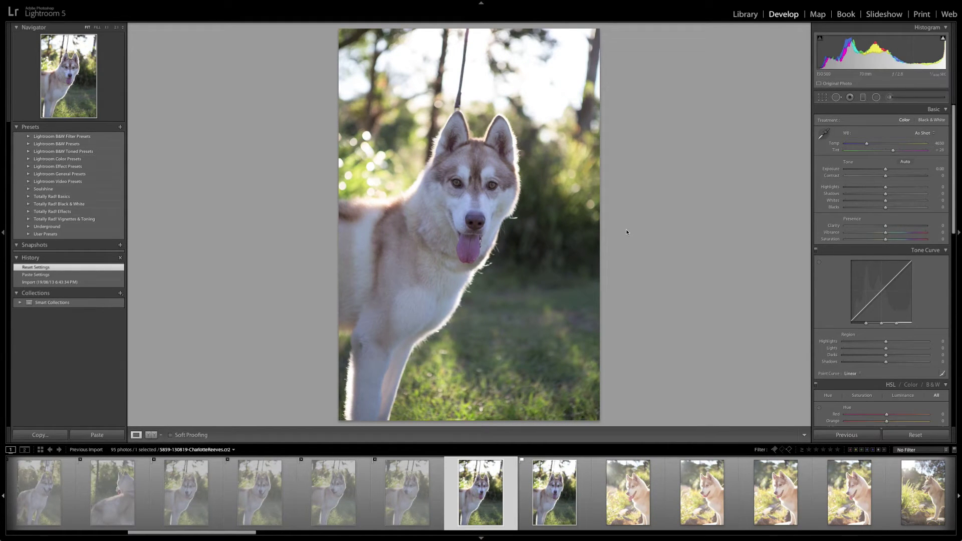
key("x")
key("Right")
key("Right")
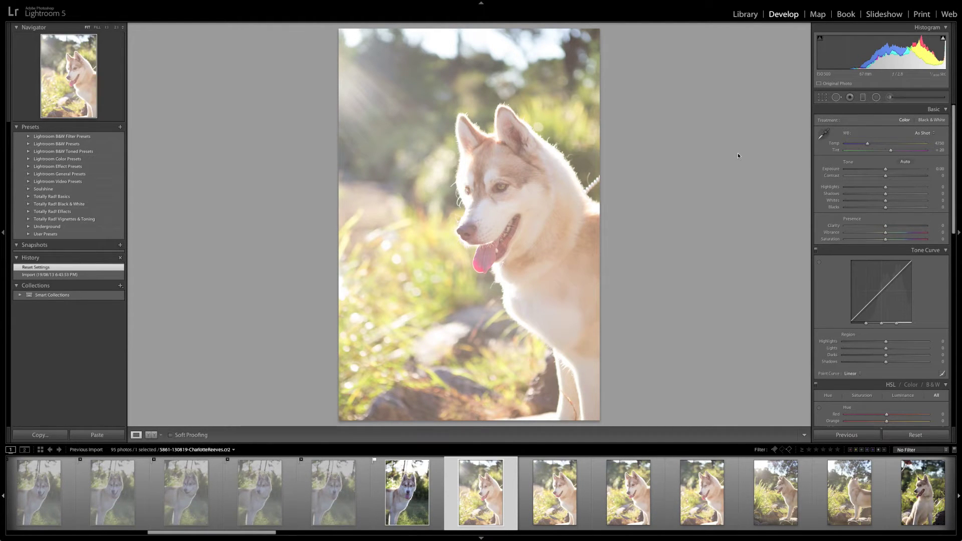
Step: Compare the backlit shots from 5861 to 5863 and reject photos 5863 and 5862
key("Right")
key("Left")
key("Left")
key("Right")
key("Right")
key("Right")
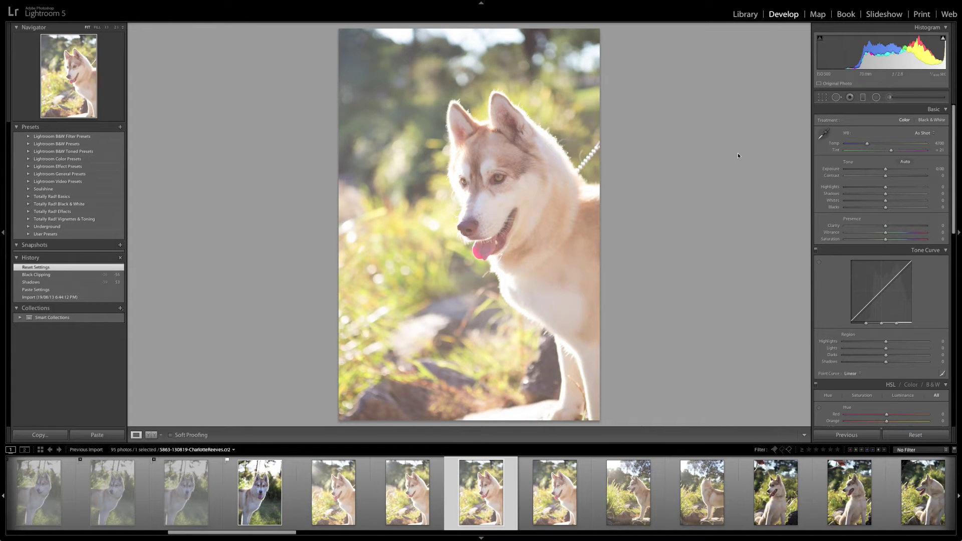
key("x")
key("Left")
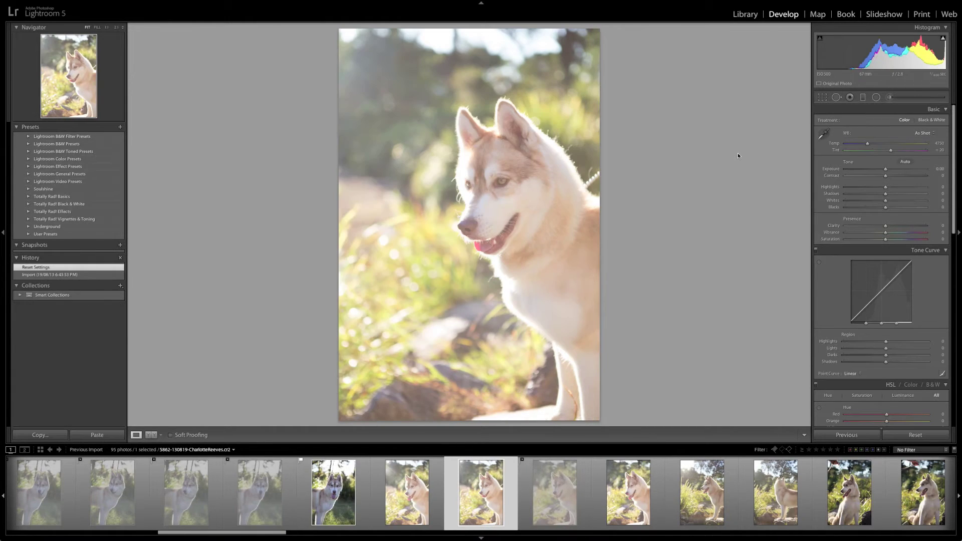
key("x")
key("Right")
key("Right")
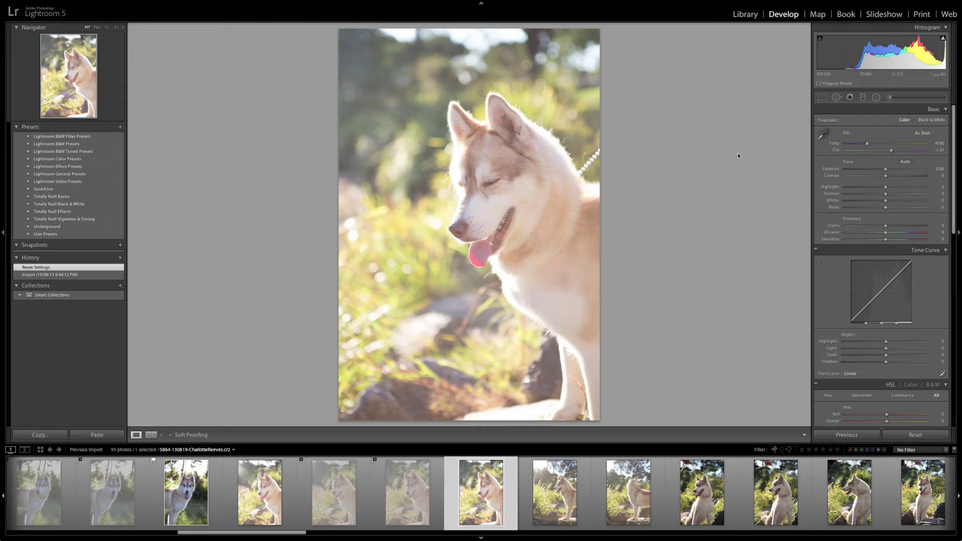
Step: Check the focus on the dog's face in photo 5865, and reject photos 5865 and 5866
key("Right")
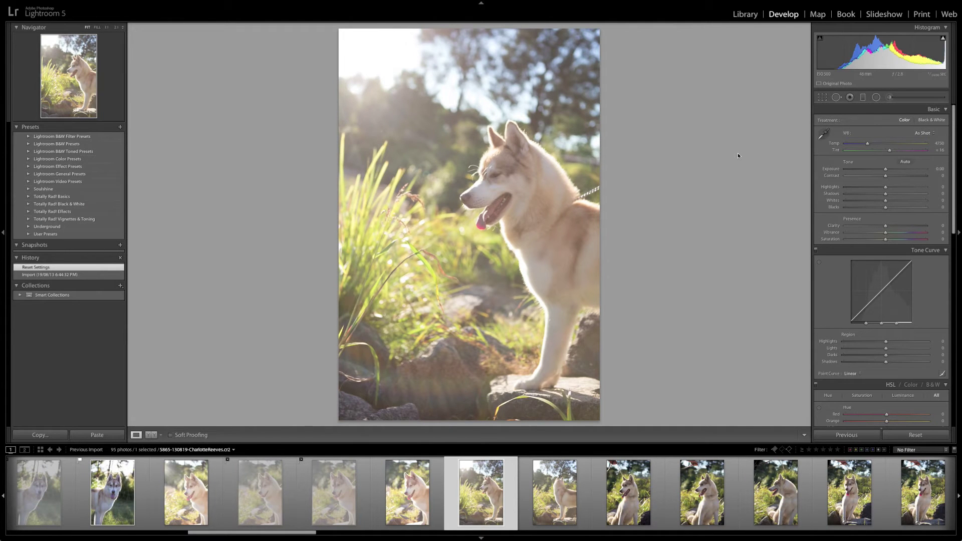
left_click(479, 178)
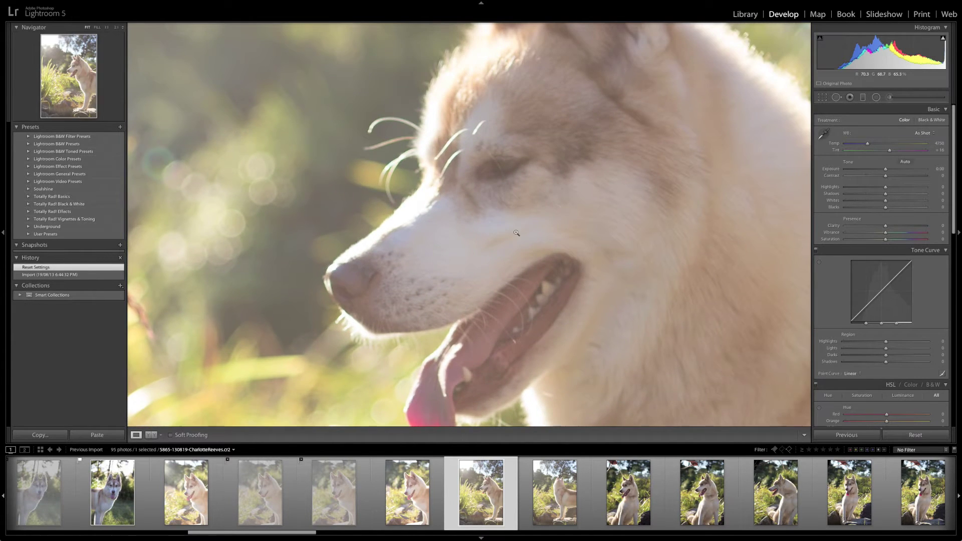
left_click(497, 195)
key("x")
key("x")
key("x")
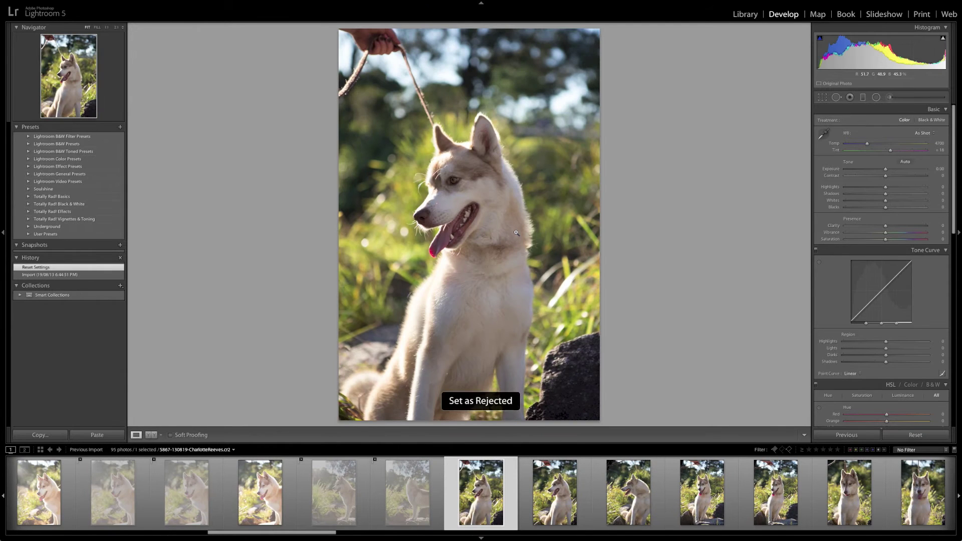
Step: Reject the eight consecutive sitting shots 5867 through 5874
key("x")
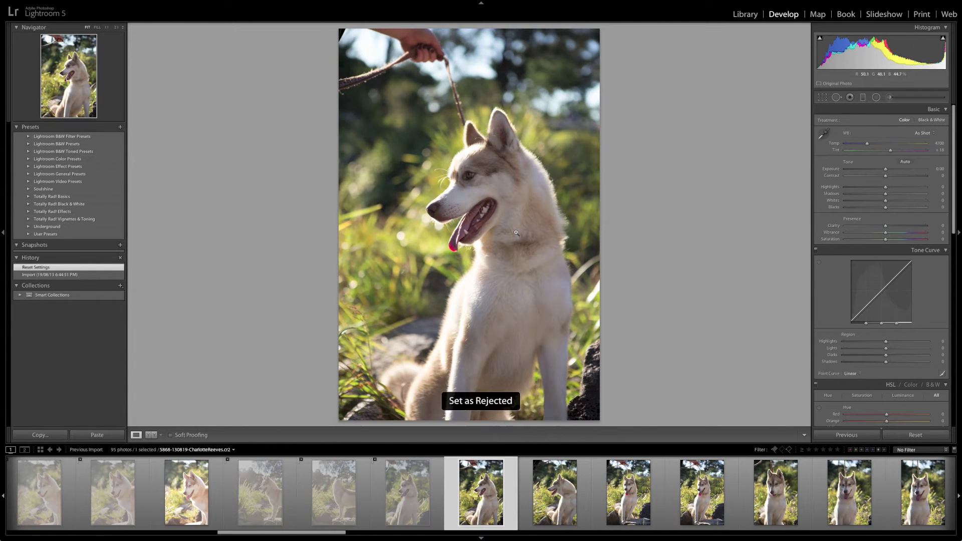
key("x")
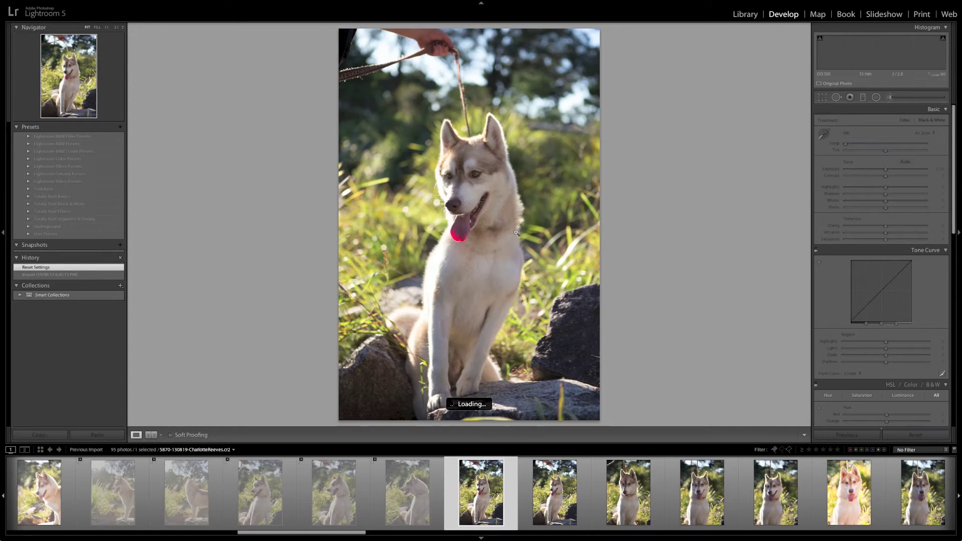
key("x")
key("x")
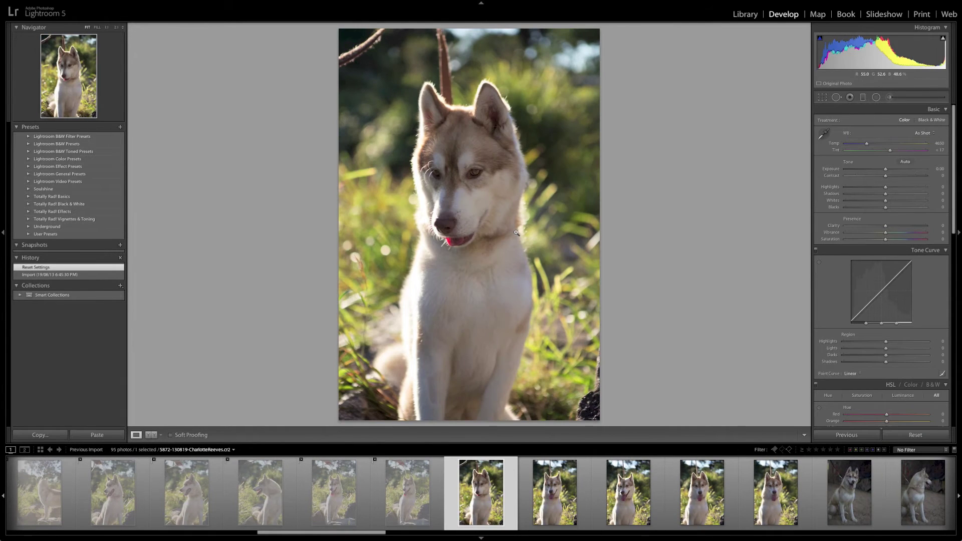
key("x")
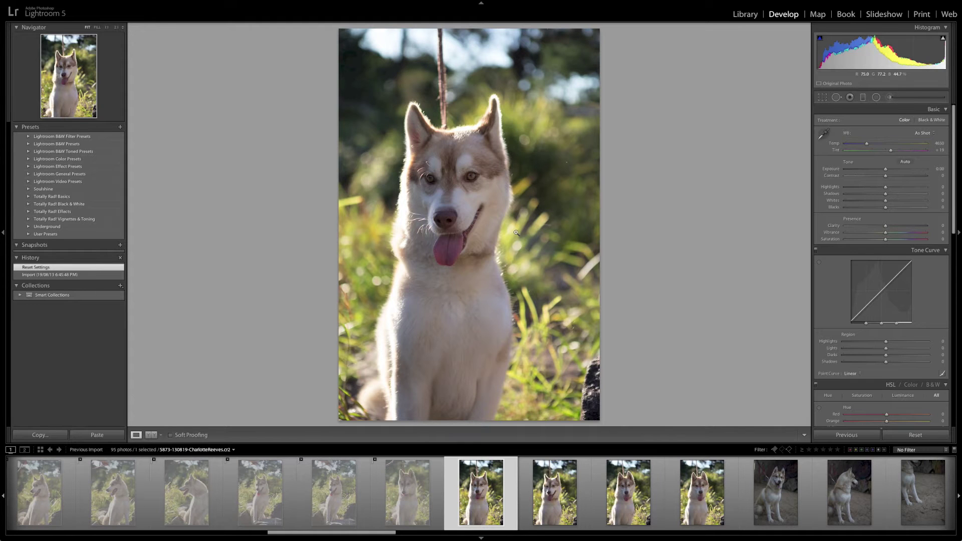
key("x")
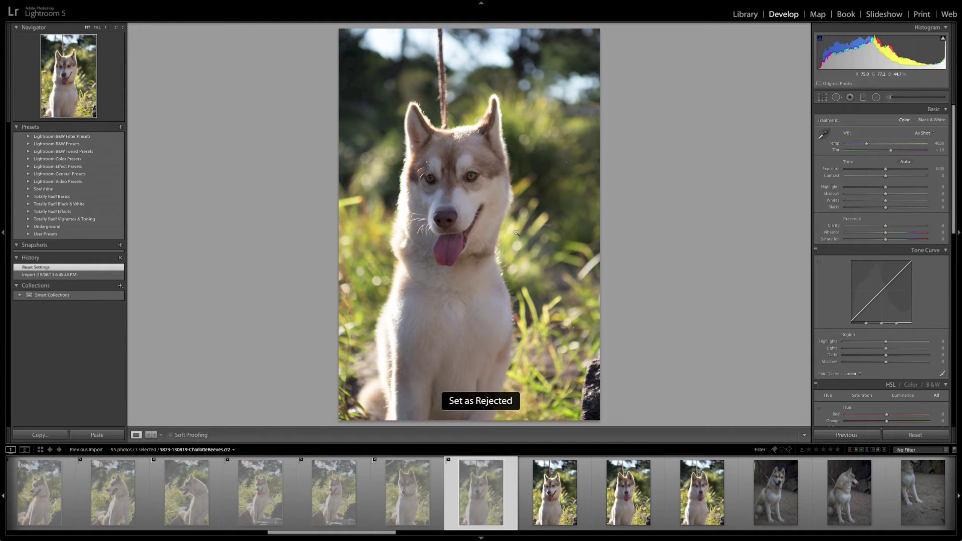
key("x")
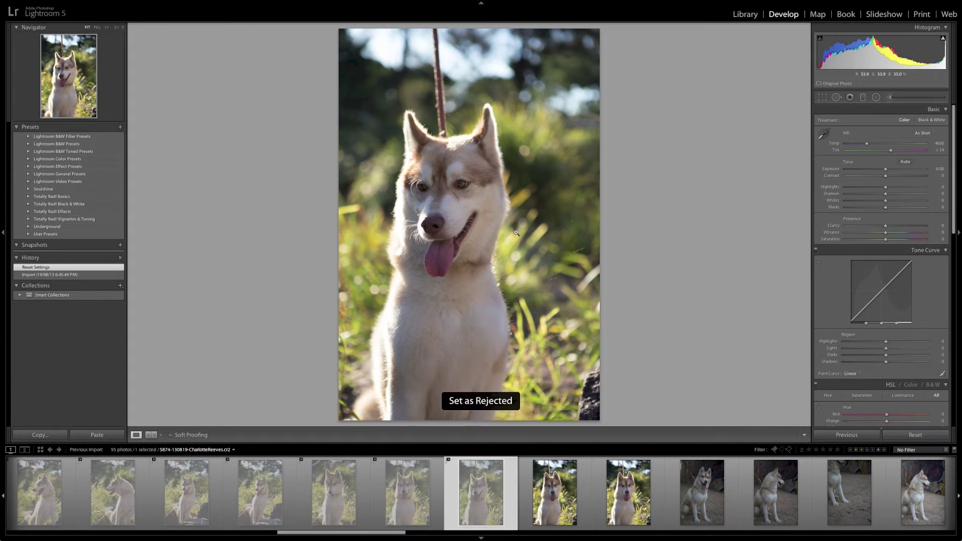
Step: Compare the focus on the dog's eyes in sitting shots 5875 and 5876
key("Left")
key("Left")
key("Right")
left_click(461, 185)
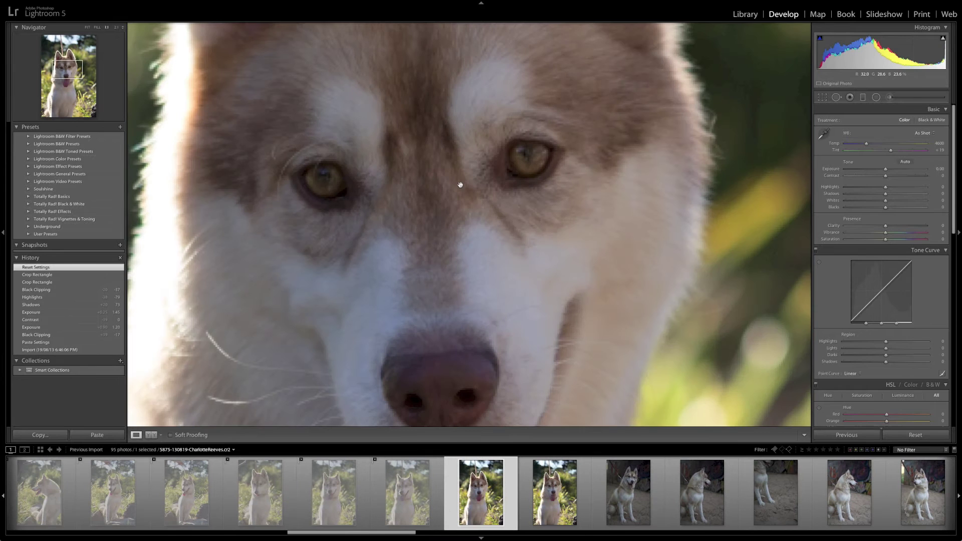
left_click_drag(474, 215, 519, 193)
key("Right")
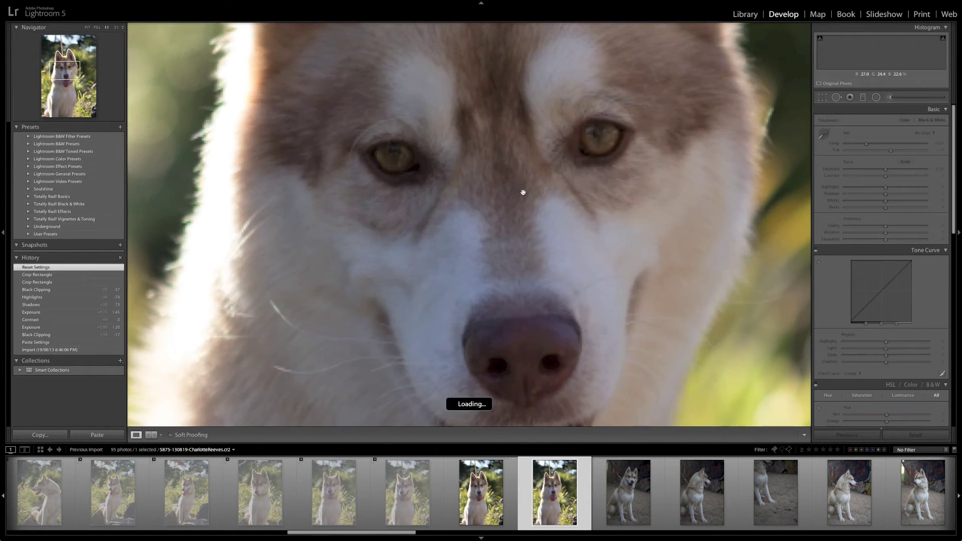
left_click(469, 164)
key("Left")
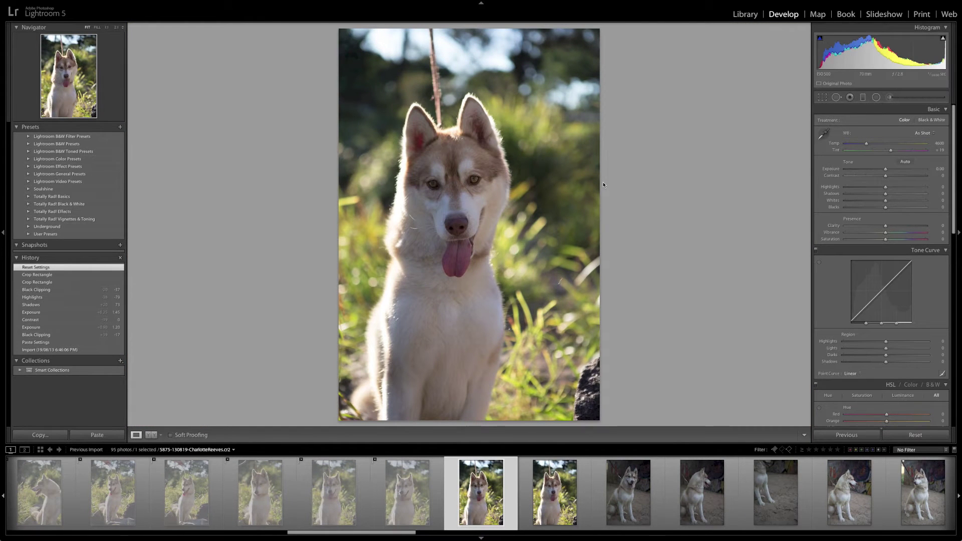
Step: Flag photo 5875 as a pick and reject the near-identical photo 5876
key("p")
key("Right")
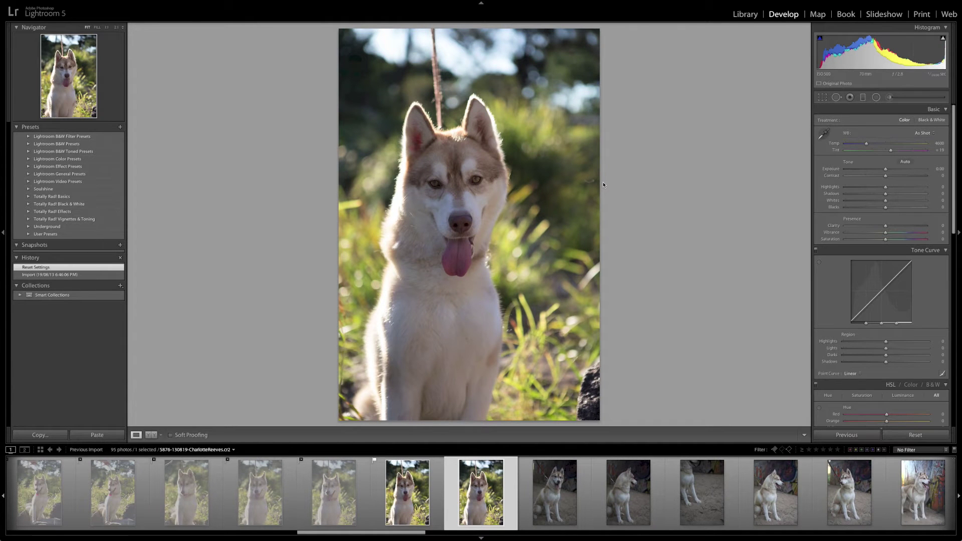
key("x")
key("Right")
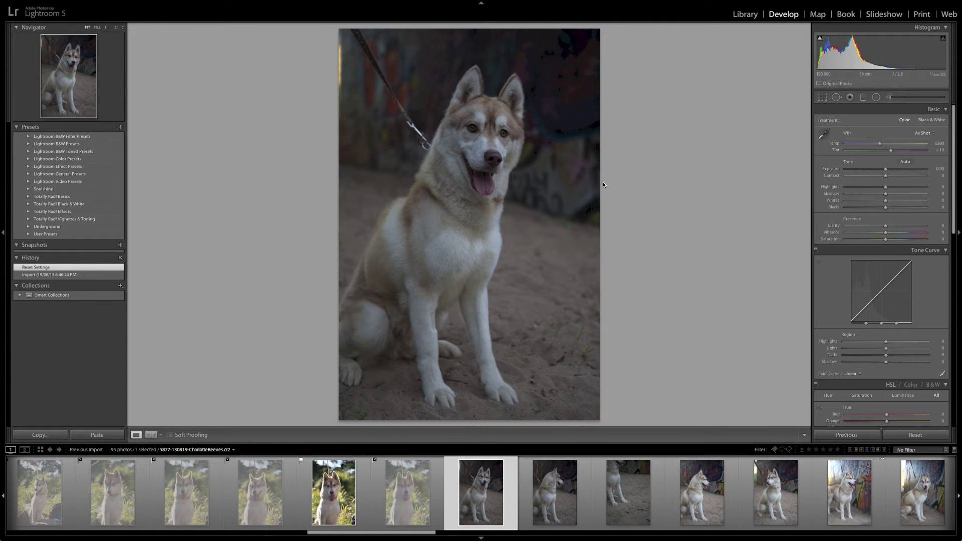
Step: Reject the seven consecutive graffiti-wall photos 5877 through 5883
key("x")
key("Right")
key("x")
key("Right")
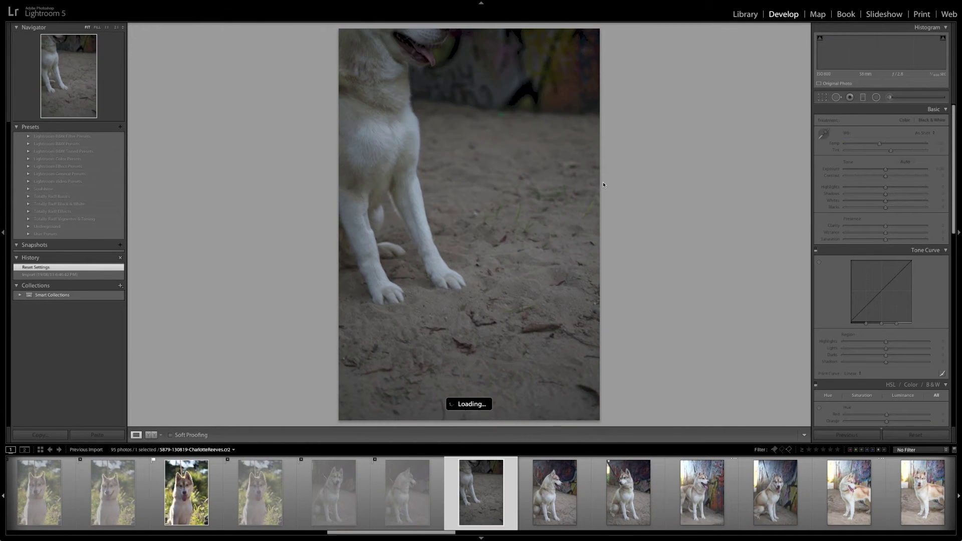
key("x")
key("Right")
key("x")
key("Right")
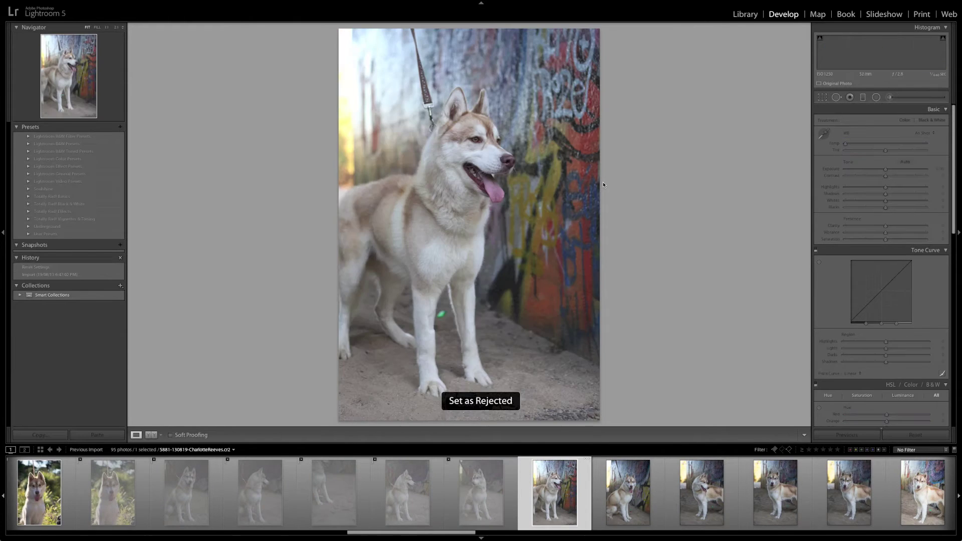
key("x")
key("Right")
key("x")
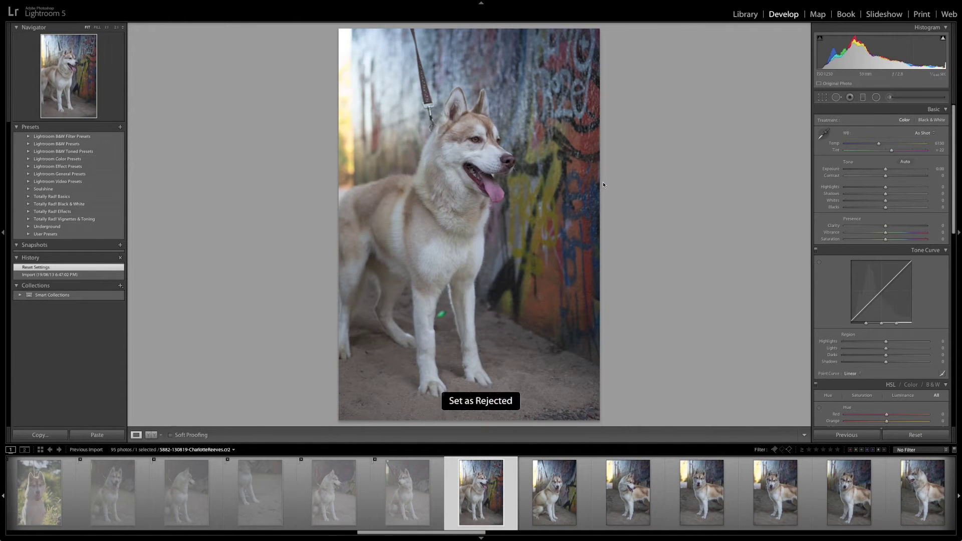
key("Right")
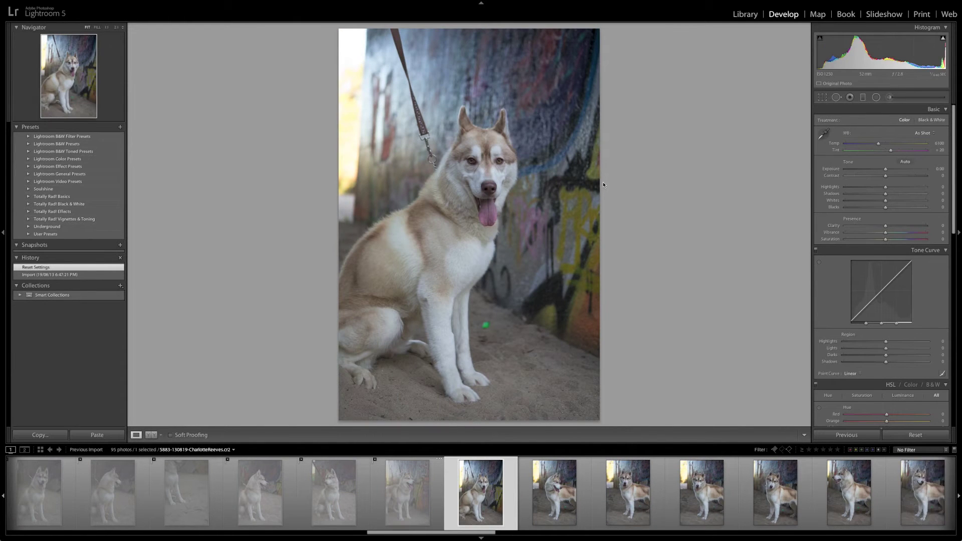
key("x")
key("Right")
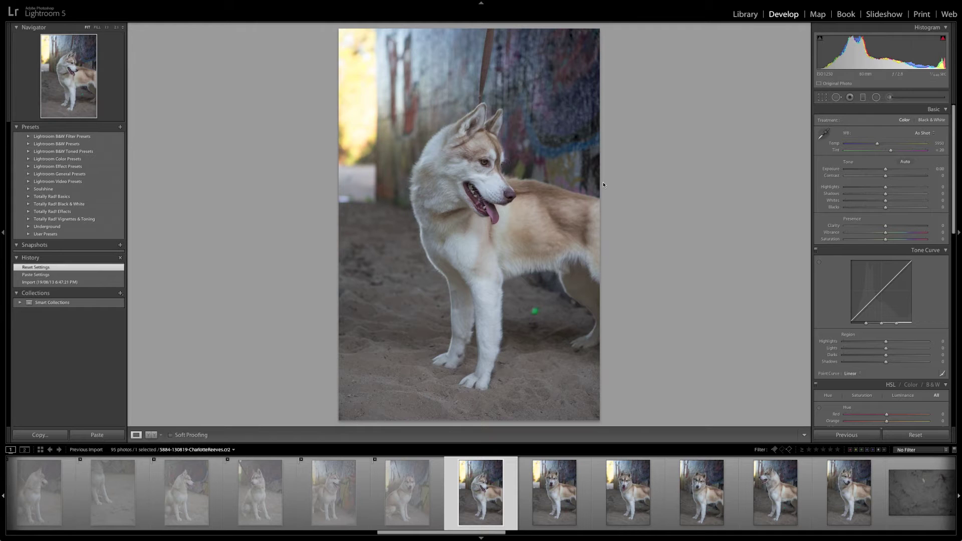
Step: Set photo 5884's temperature to 6698 and exposure to +0.65, and crop it tighter around the dog at the original aspect ratio
left_click_drag(886, 170, 883, 144)
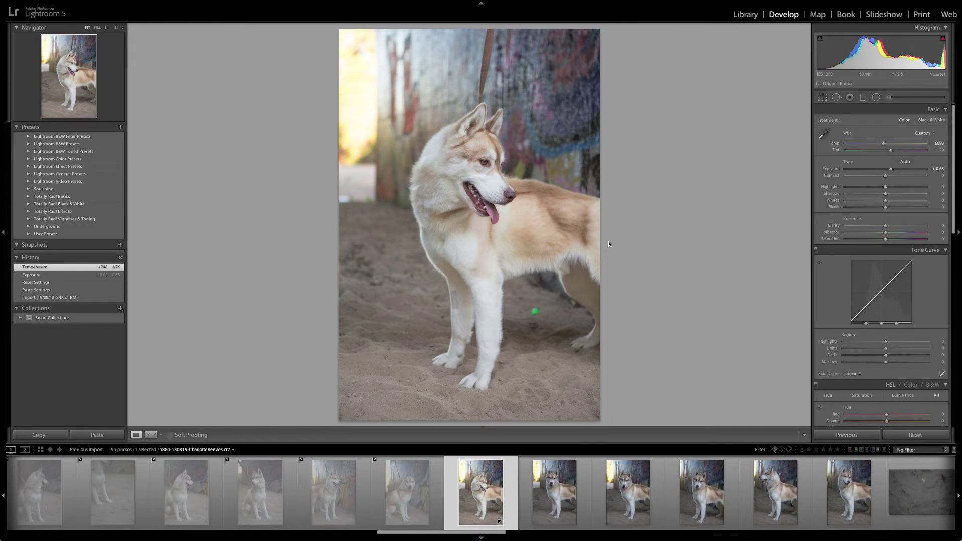
key("r")
left_click_drag(339, 225, 359, 227)
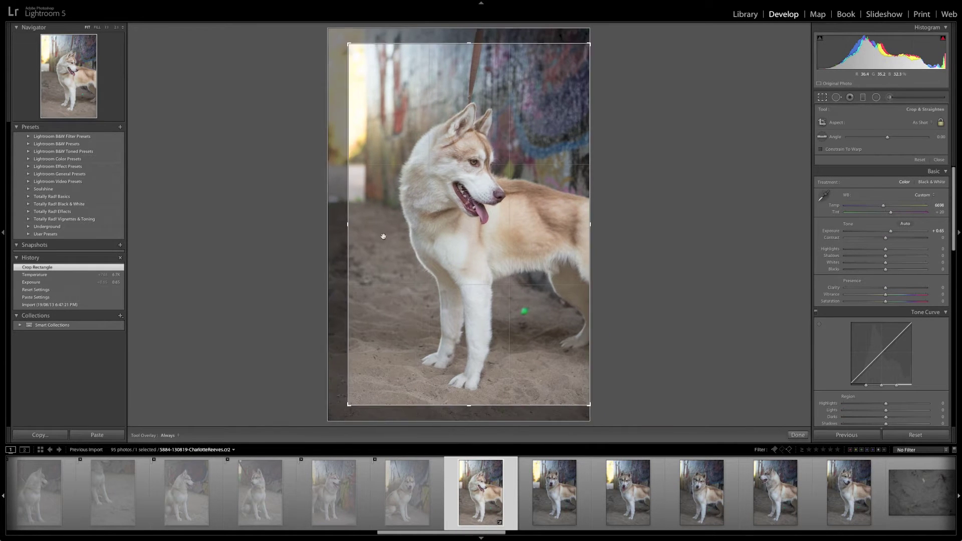
left_click_drag(421, 231, 421, 221)
key("r")
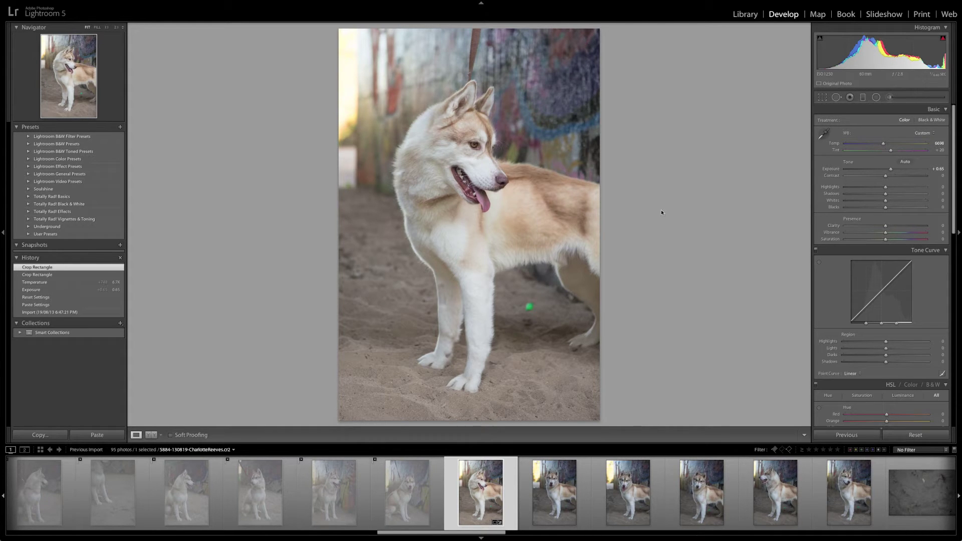
Step: Set contrast +10, shadows +27, whites +20, blacks -12, clarity +6 and vibrance +15 on photo 5884, and copy its develop settings without the crop
mouse_move(886, 194)
left_mouse_down()
mouse_move(897, 195)
mouse_move(881, 207)
mouse_move(894, 201)
mouse_move(891, 176)
left_mouse_up()
left_click_drag(886, 226, 892, 232)
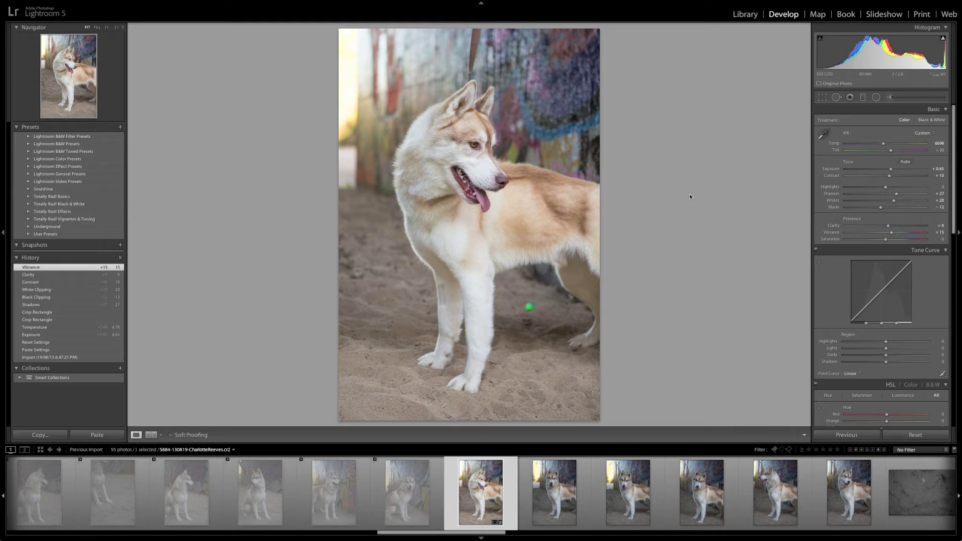
key("super+shift+c")
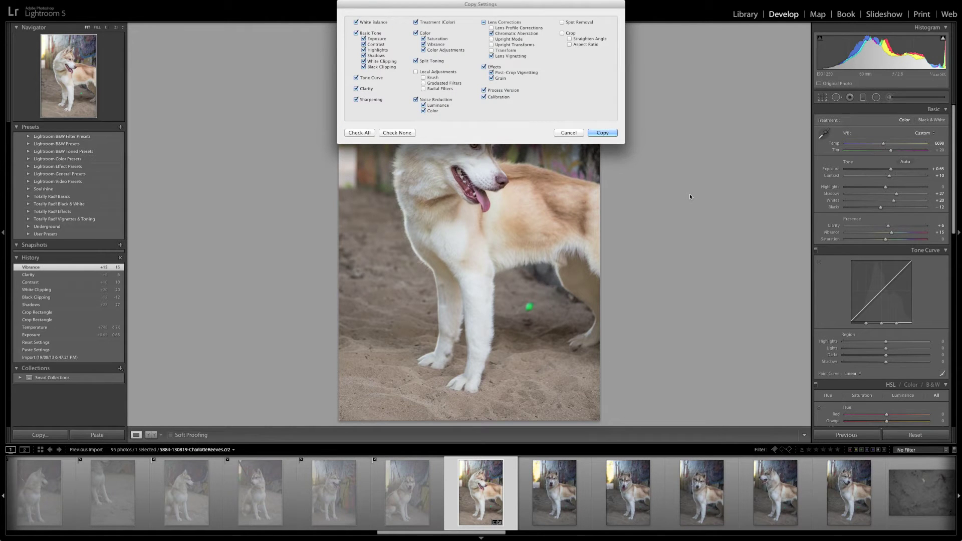
key("Return")
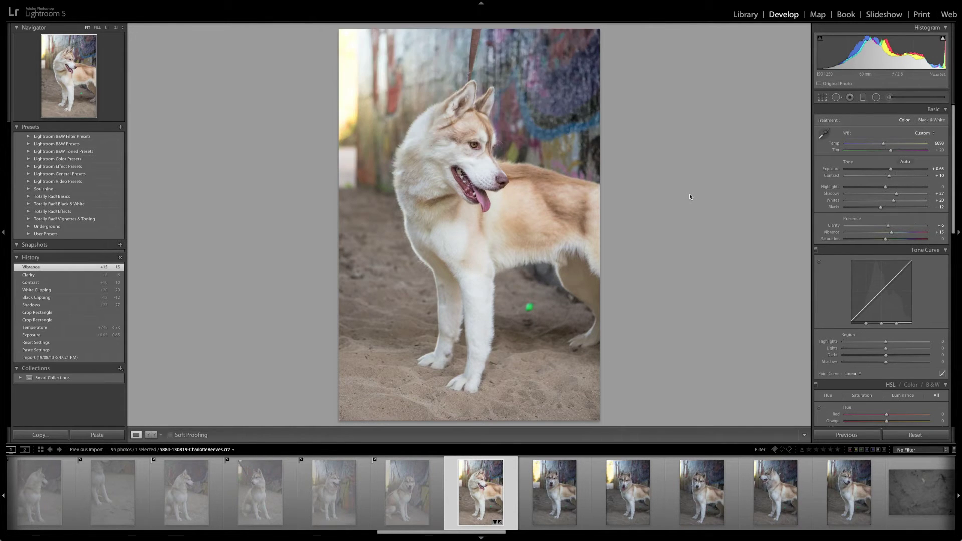
Step: Paste the copied develop settings onto photo 5885 and set its shadows to +65
key("Right")
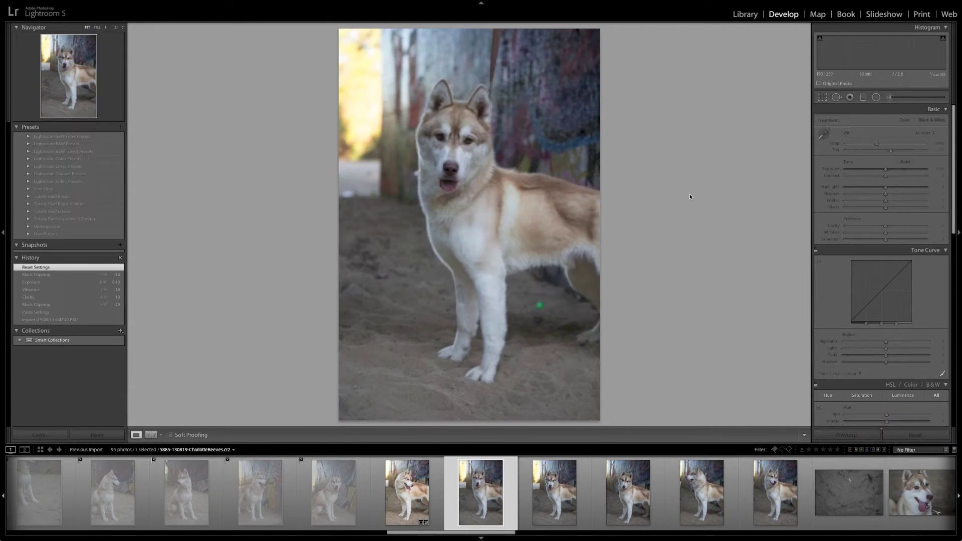
key("super+shift+v")
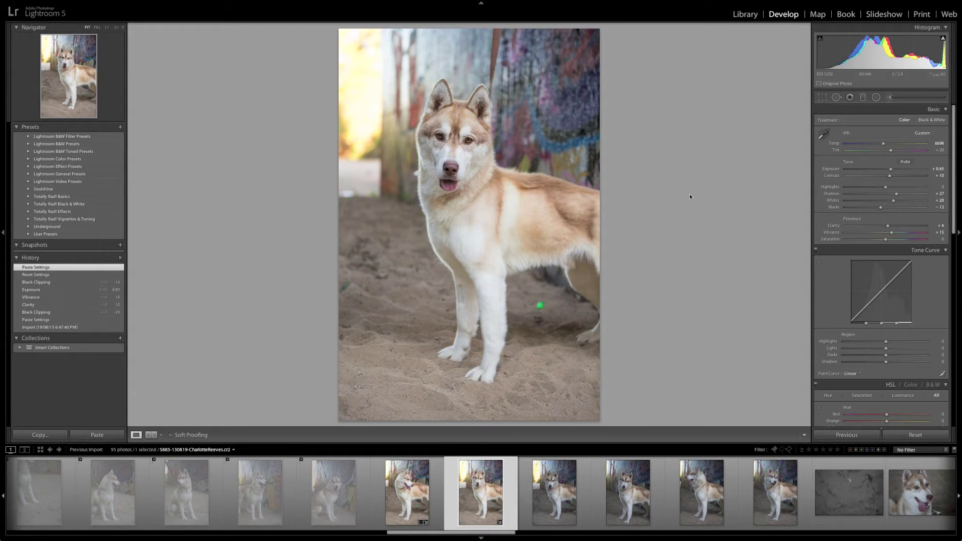
left_click_drag(896, 194, 916, 196)
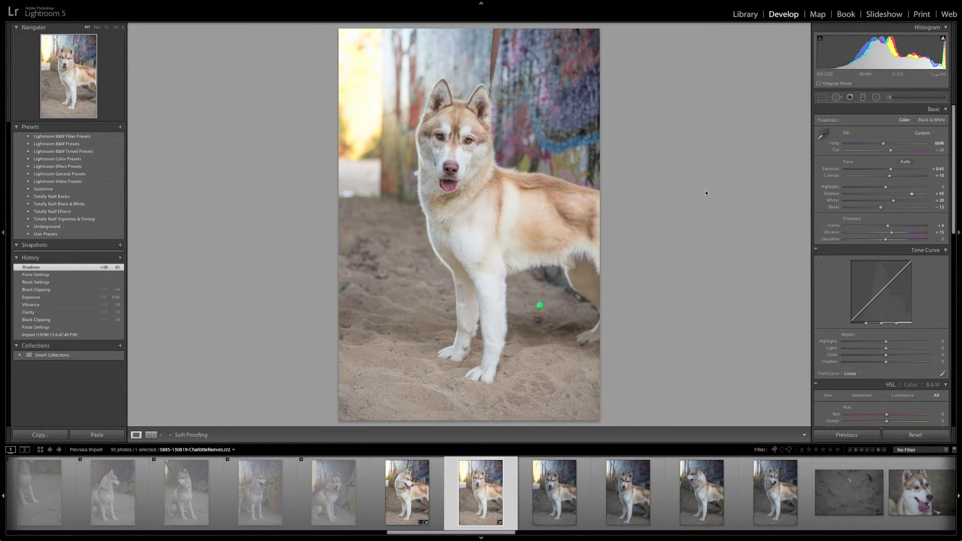
Step: Check the sharpness of the dog's face, copy photo 5885's develop settings and flag the photo as a pick
left_click(461, 145)
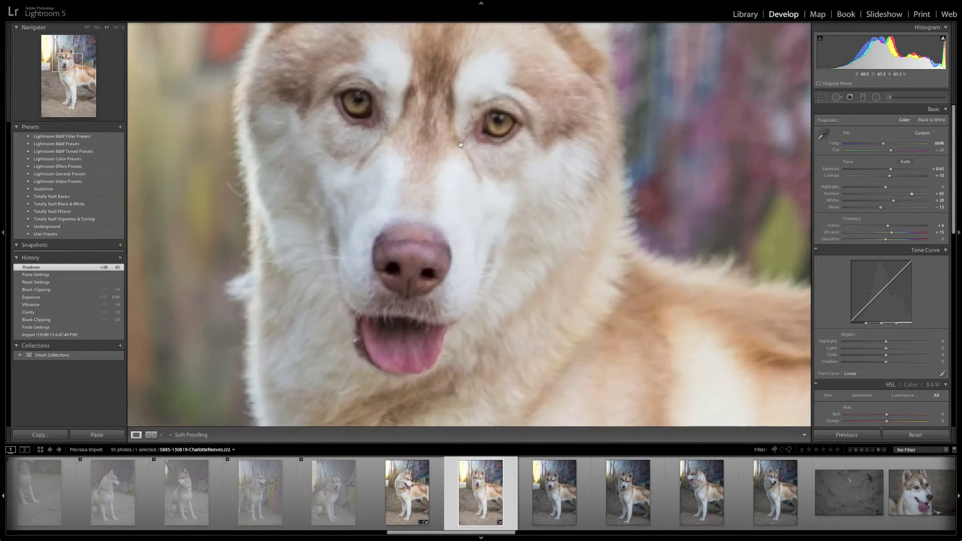
left_click_drag(414, 145, 426, 176)
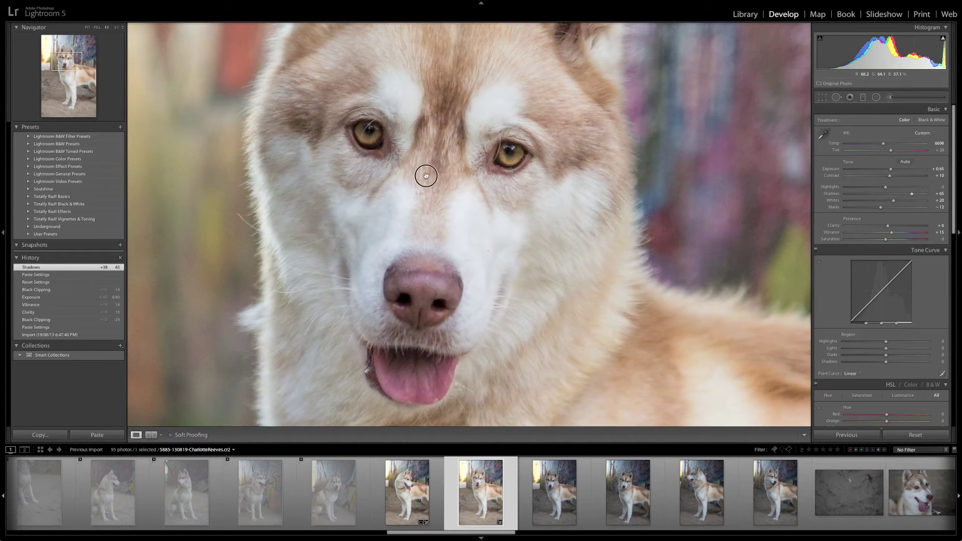
left_click(426, 176)
key("ctrl+shift+c")
key("Return")
key("p")
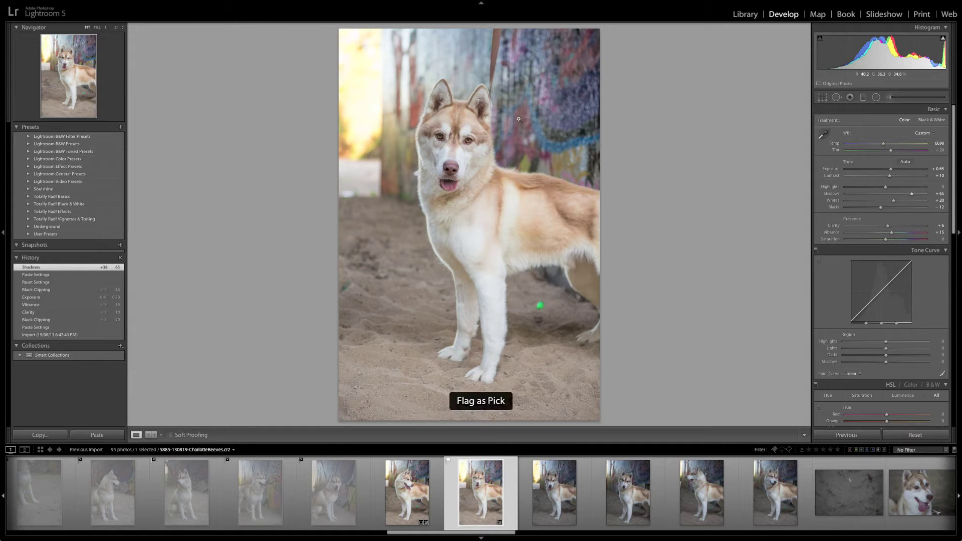
Step: Reject the three consecutive standing photos 5886, 5887 and 5888
key("Right")
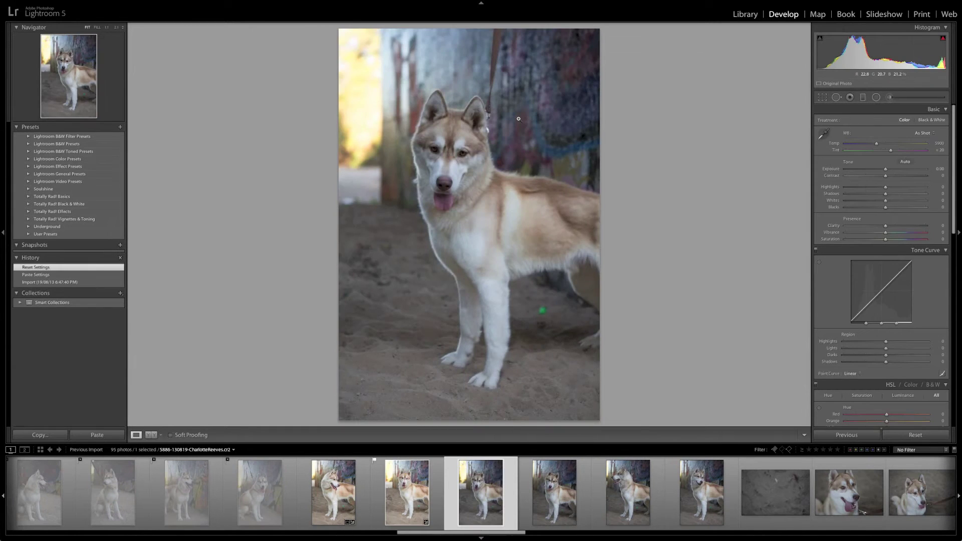
key("x")
key("Right")
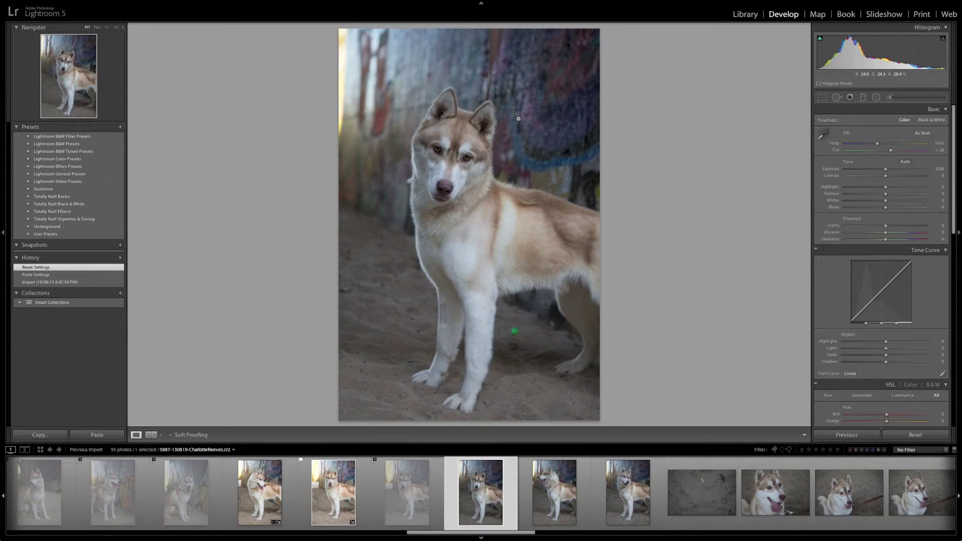
key("x")
key("Right")
key("x")
Step: Paste the copied settings onto photo 5889, compare it with photos 5885 and 5884, and flag 5889 as a pick
key("Right")
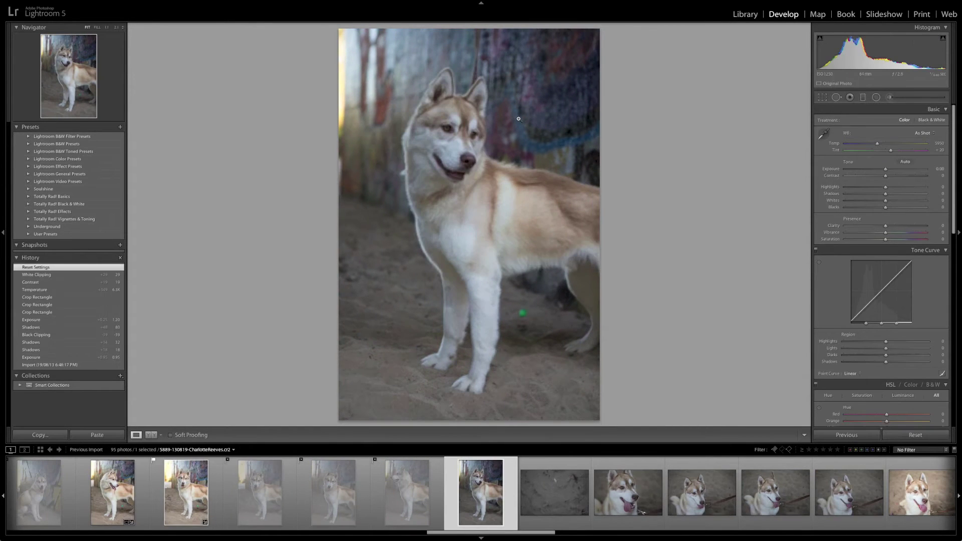
key("ctrl+shift+v")
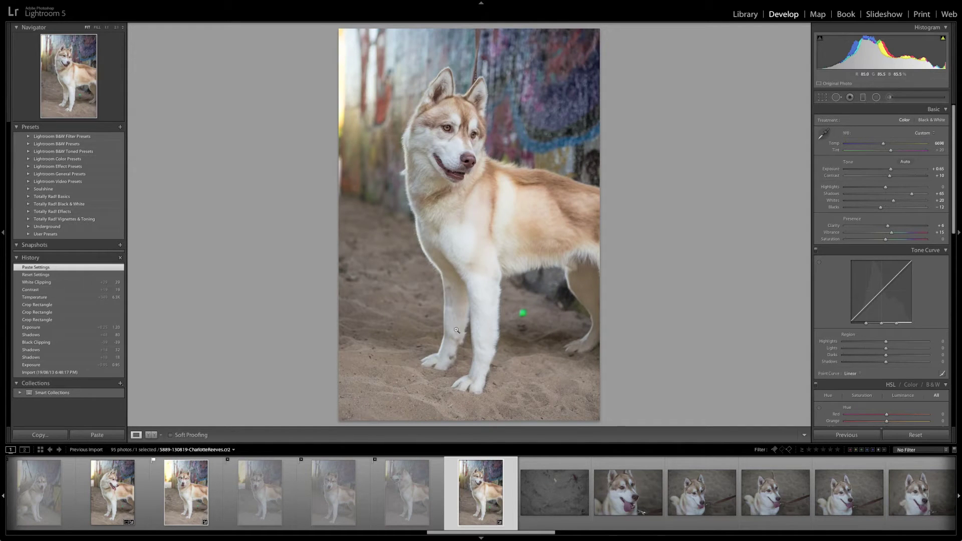
left_click(190, 488)
left_click(110, 485)
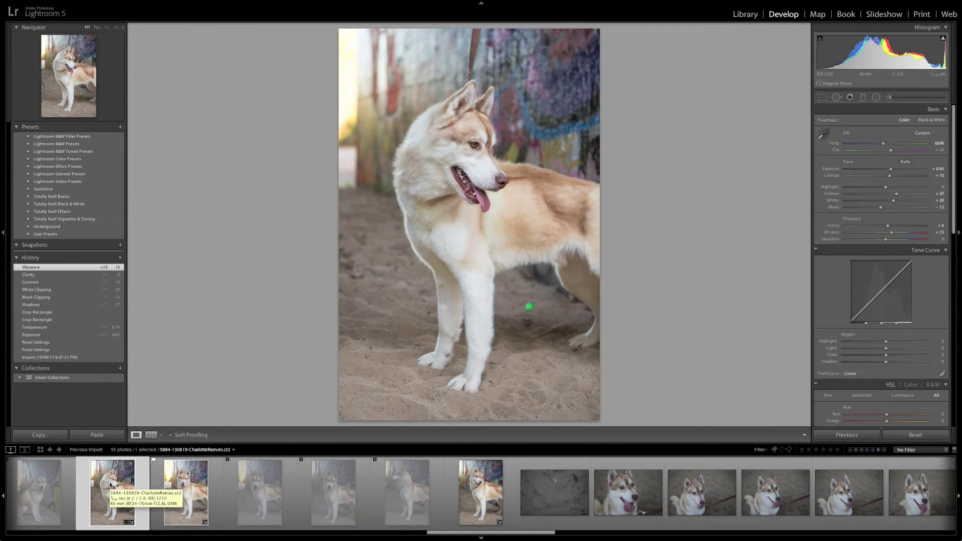
left_click(480, 494)
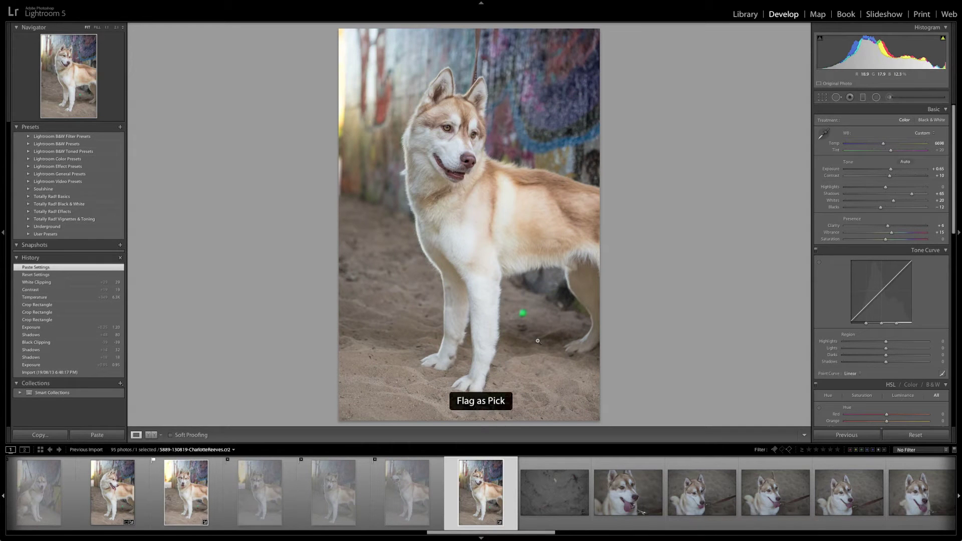
Step: Reject the blurred ground photo 5890, and paste the copied settings onto close-up 5891 with exposure set to +0.95
left_click(560, 500)
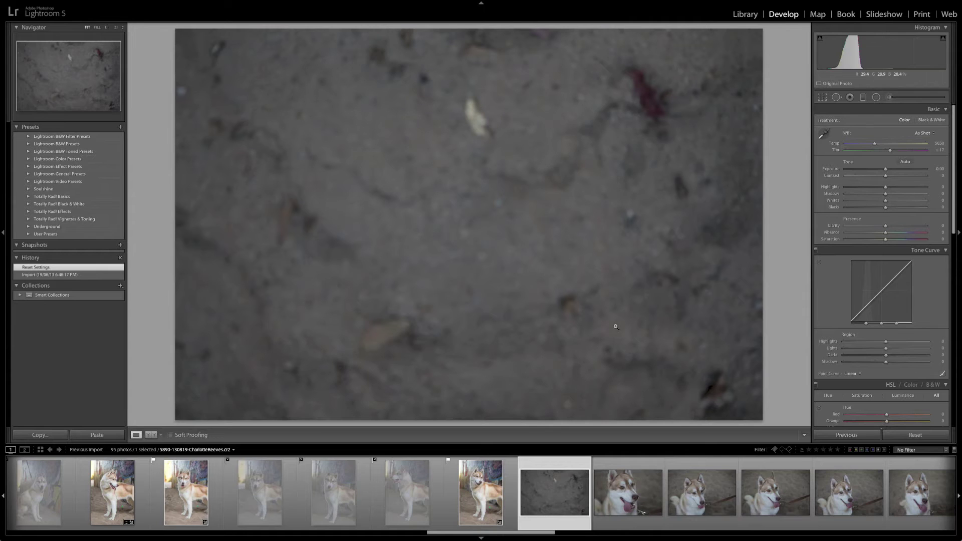
key("x")
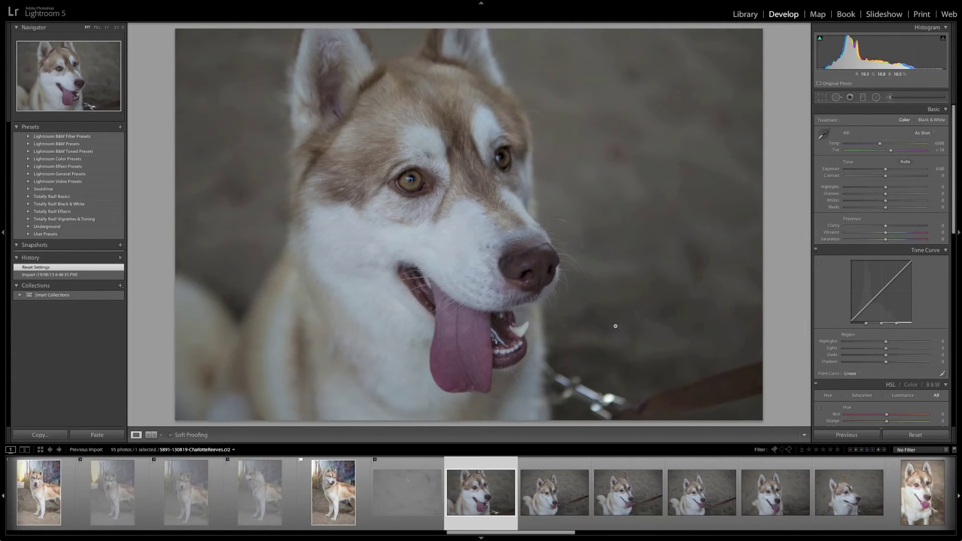
key("ctrl+shift+v")
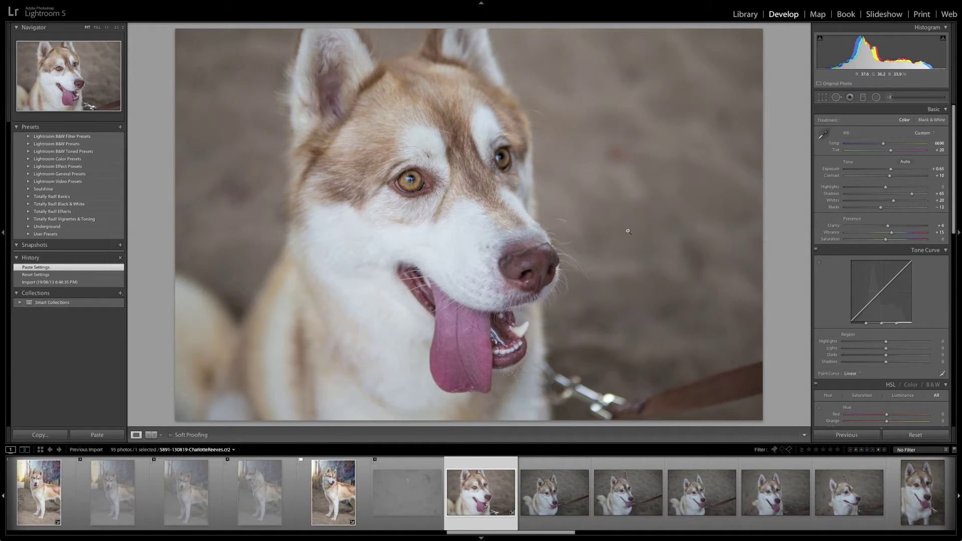
left_click_drag(891, 170, 893, 171)
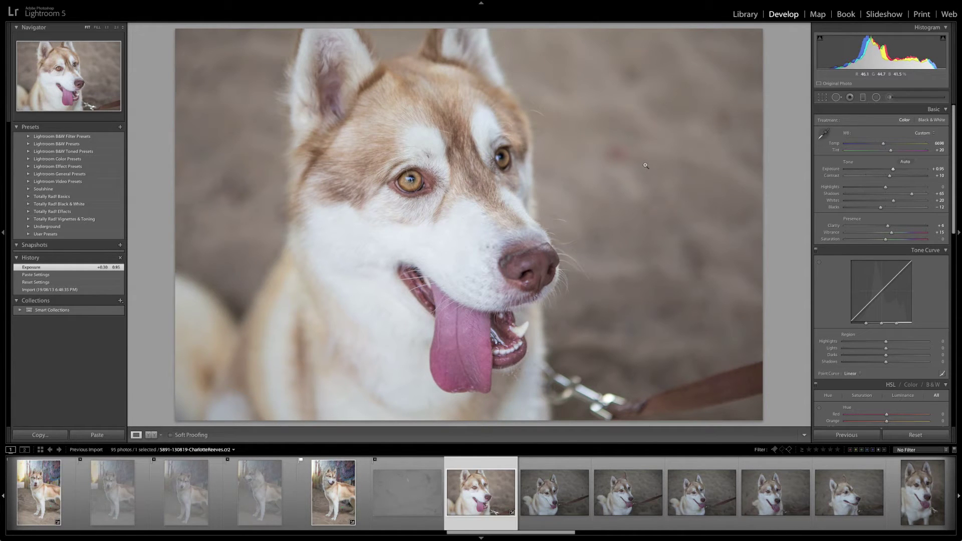
Step: Copy the adjusted develop settings of photo 5891
key("ctrl+shift+c")
key("Return")
key("ctrl+shift+c")
key("Return")
Step: Reject the five consecutive landscape photos of the leashed dog, 5892 through 5896
key("x")
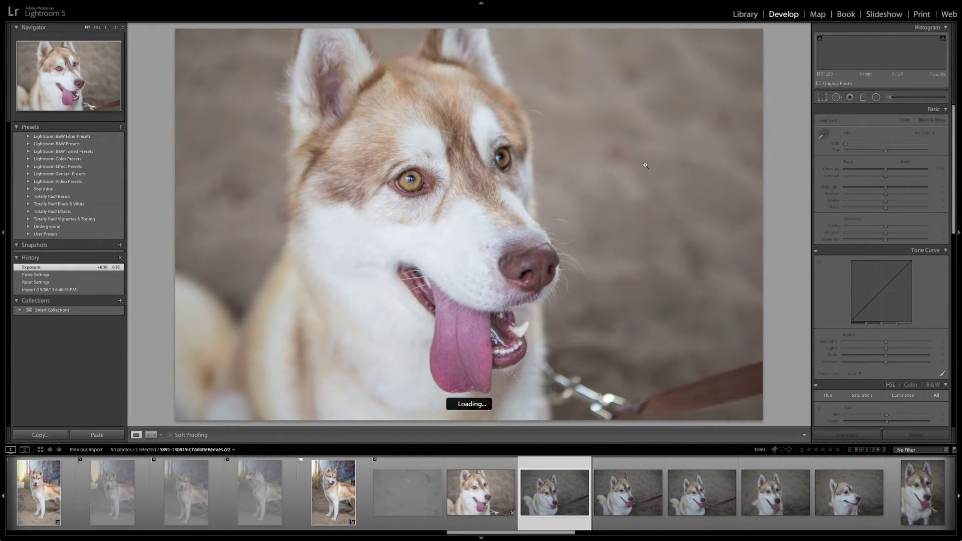
key("x")
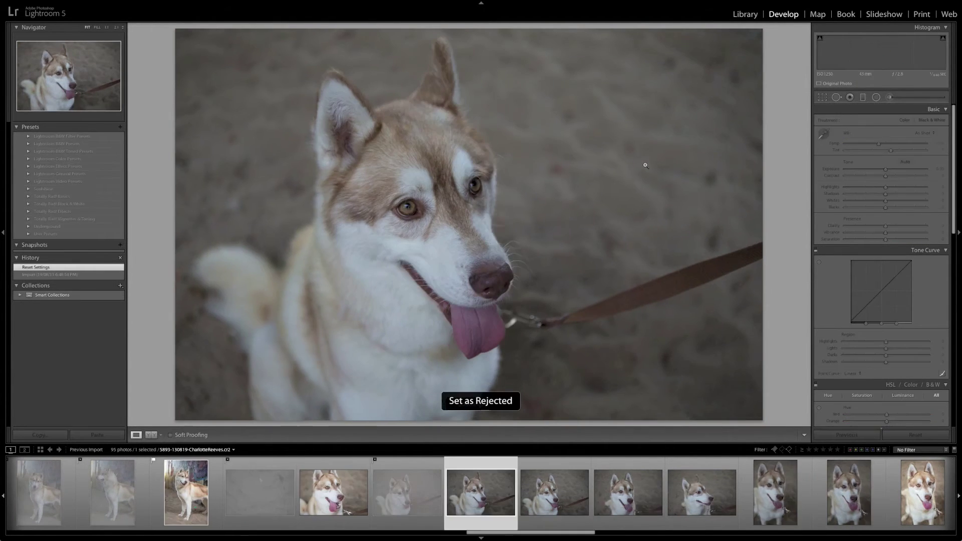
key("x")
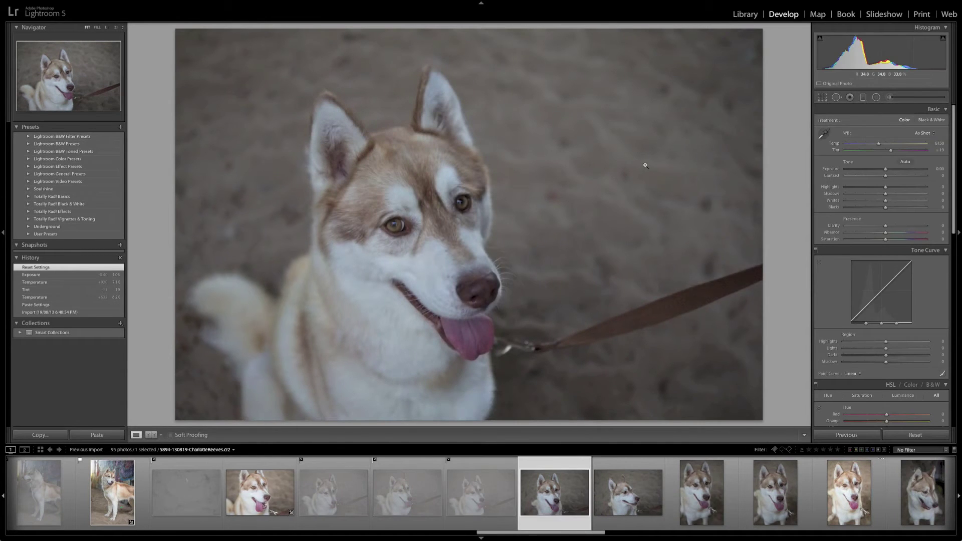
key("x")
key("x")
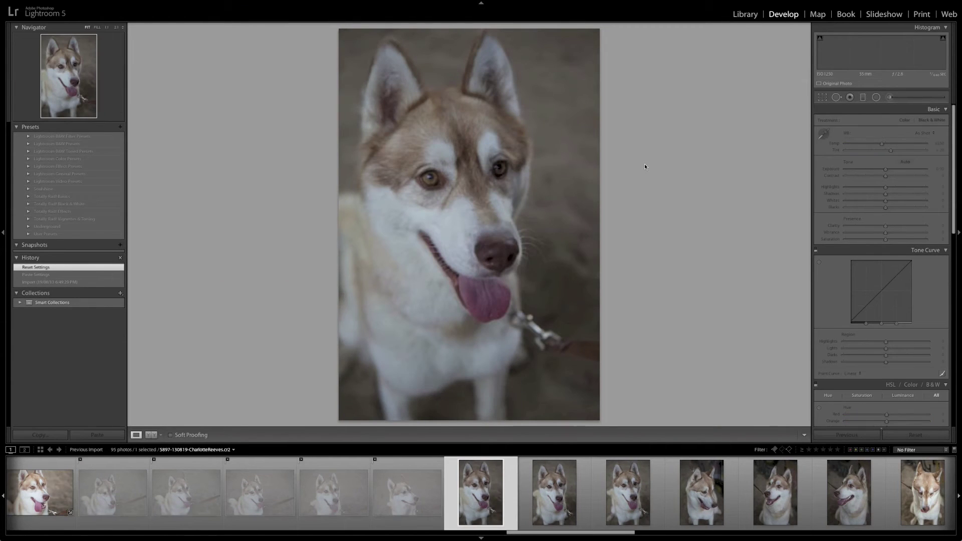
Step: Paste the copied develop settings onto portraits 5897 and 5898, and check the eye sharpness in 5898
key("ctrl+shift+v")
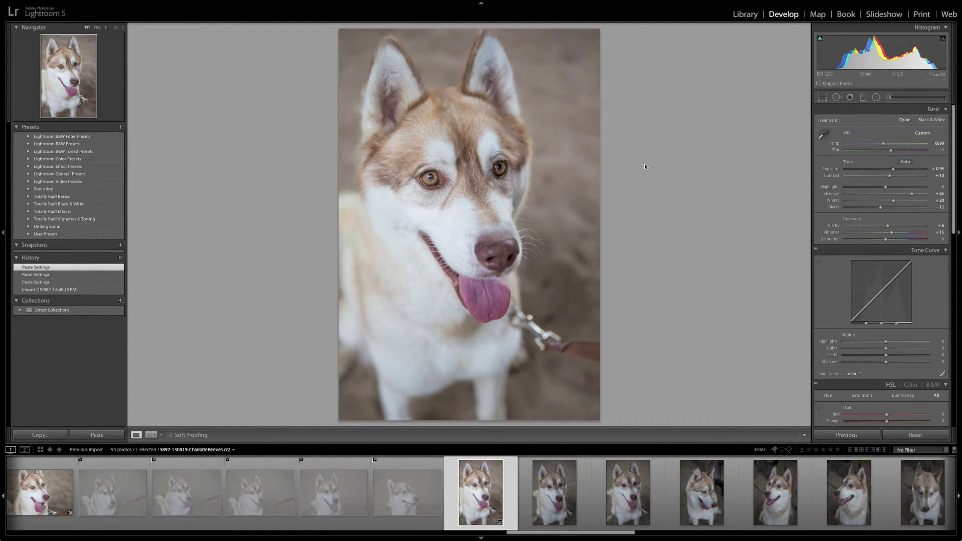
key("Right")
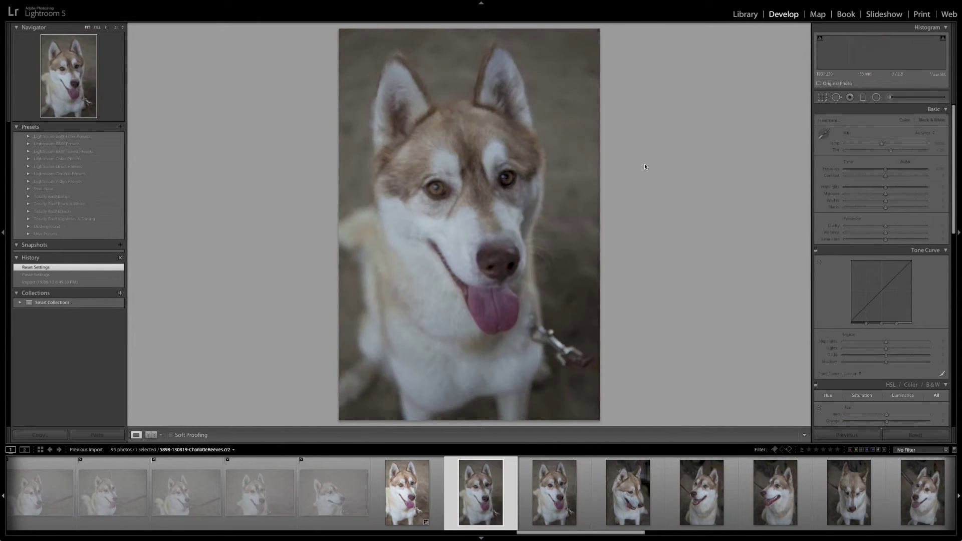
key("ctrl+shift+v")
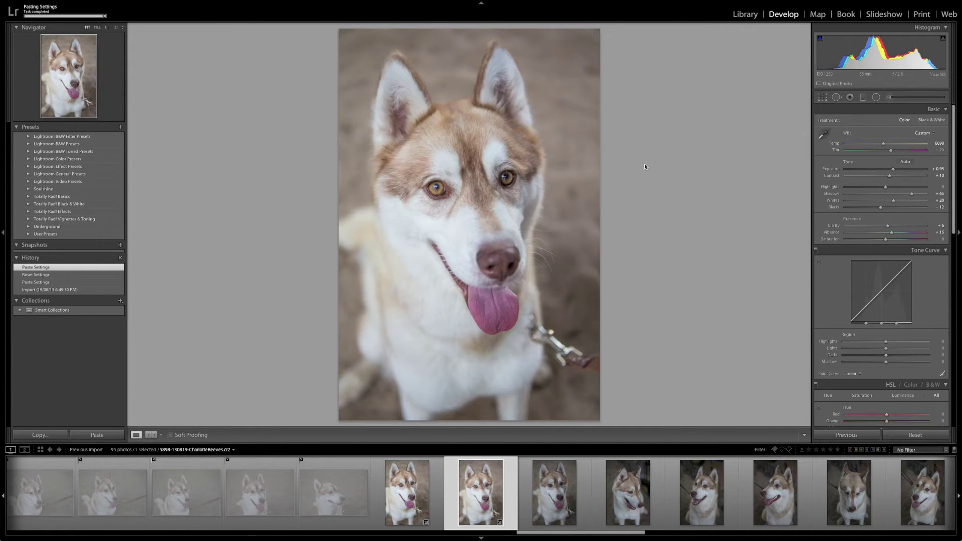
key("Left")
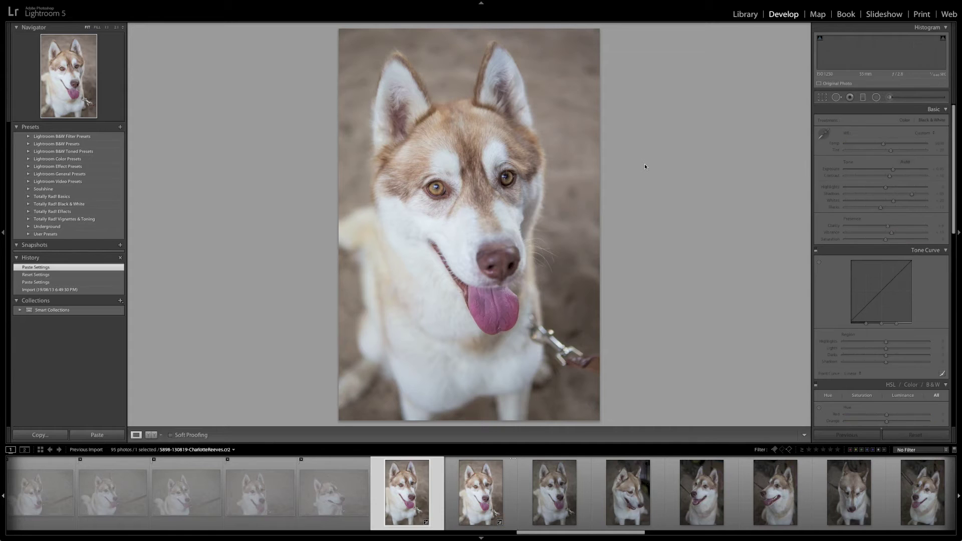
key("Right")
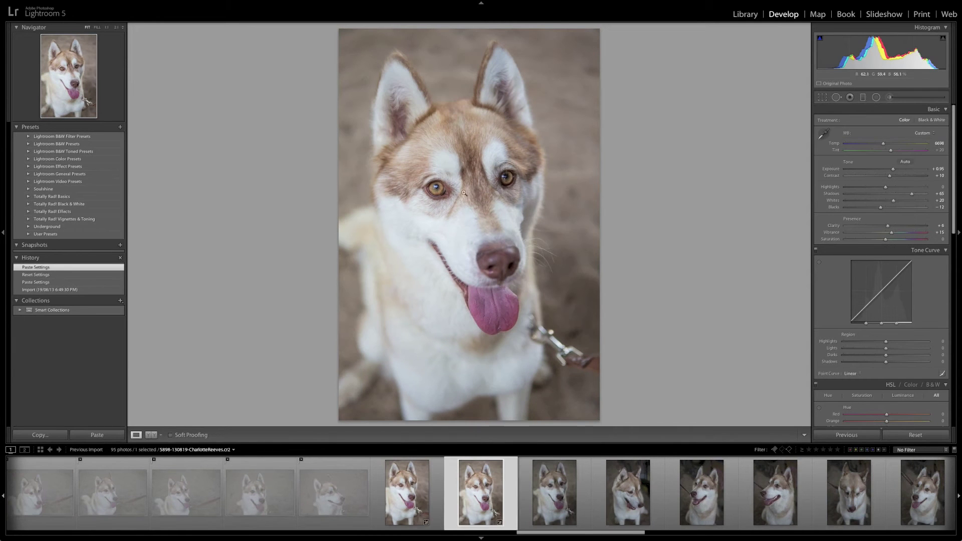
left_click(453, 191)
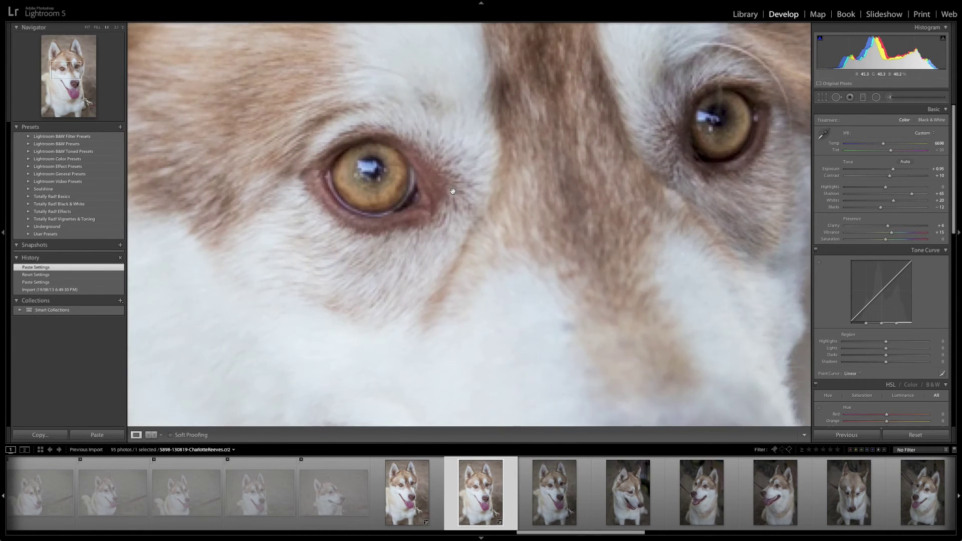
left_click(510, 186)
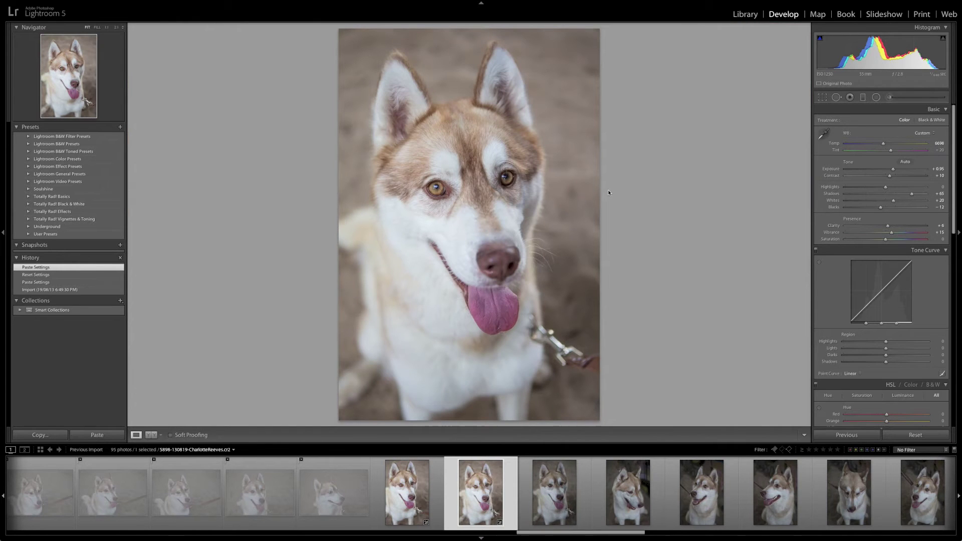
Step: Paste the copied develop settings onto photo 5899 and inspect its eyes at full magnification
key("Right")
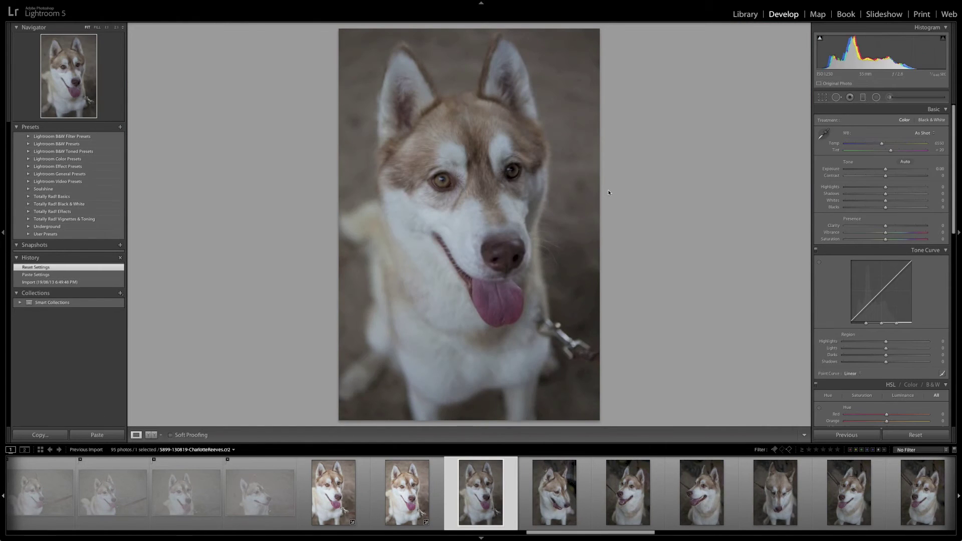
key("ctrl+shift+v")
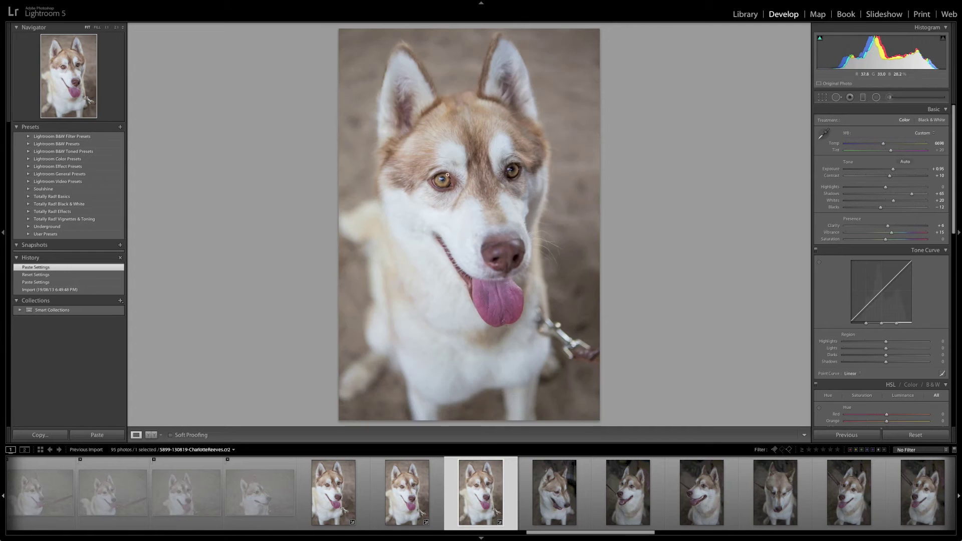
left_click(445, 187)
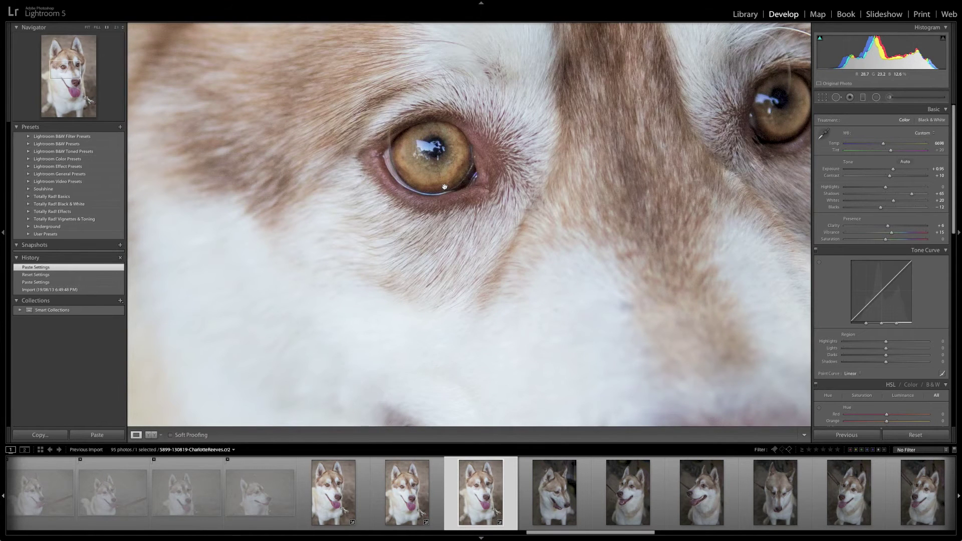
left_click(651, 182)
Step: Flag photo 5898 as a pick and reject the near-identical photo 5899
key("Left")
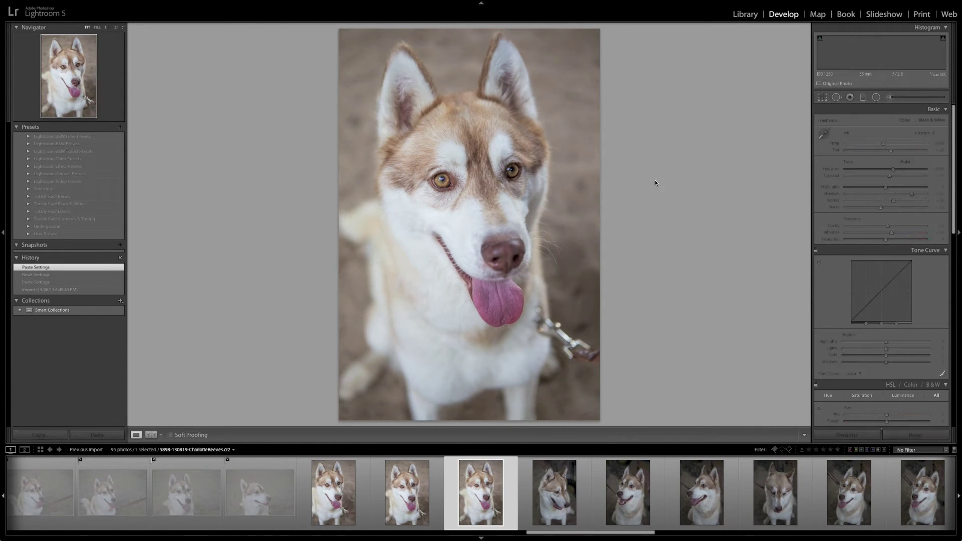
key("Left")
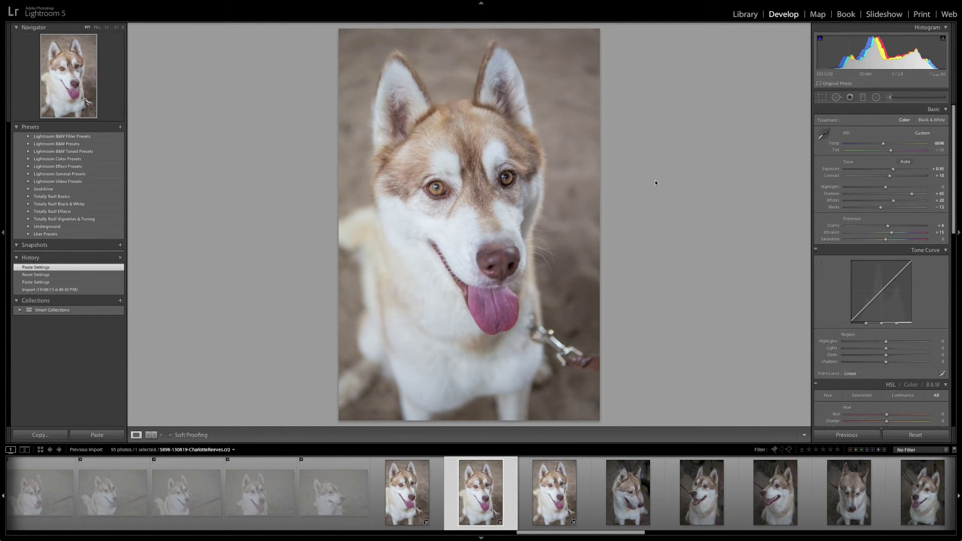
key("p")
key("Right")
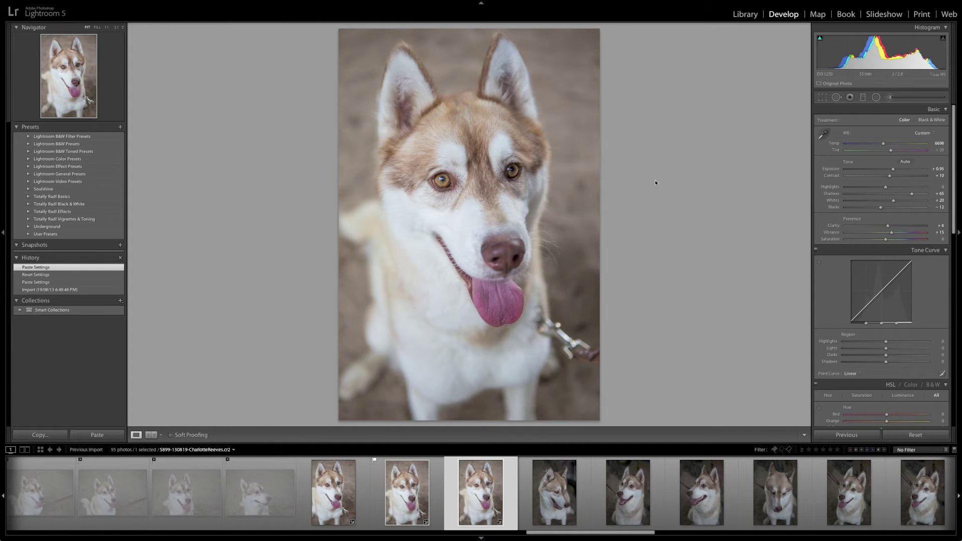
key("x")
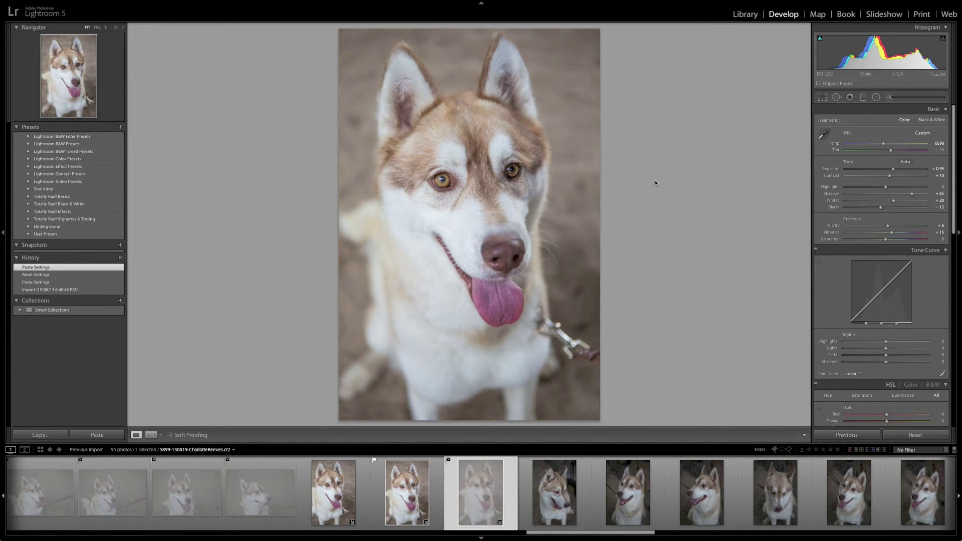
key("Right")
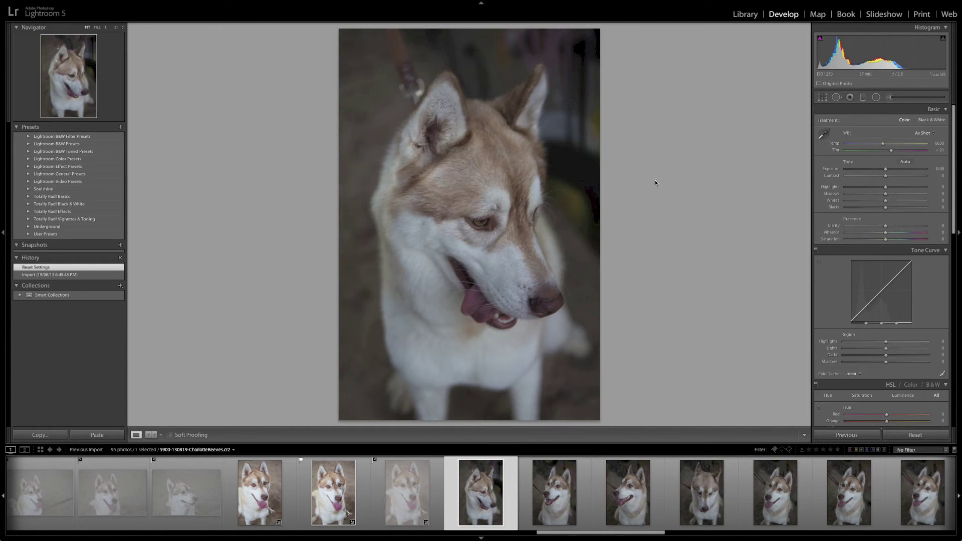
Step: Reject the four consecutive unedited portraits, 5900 through 5903
key("x")
key("Right")
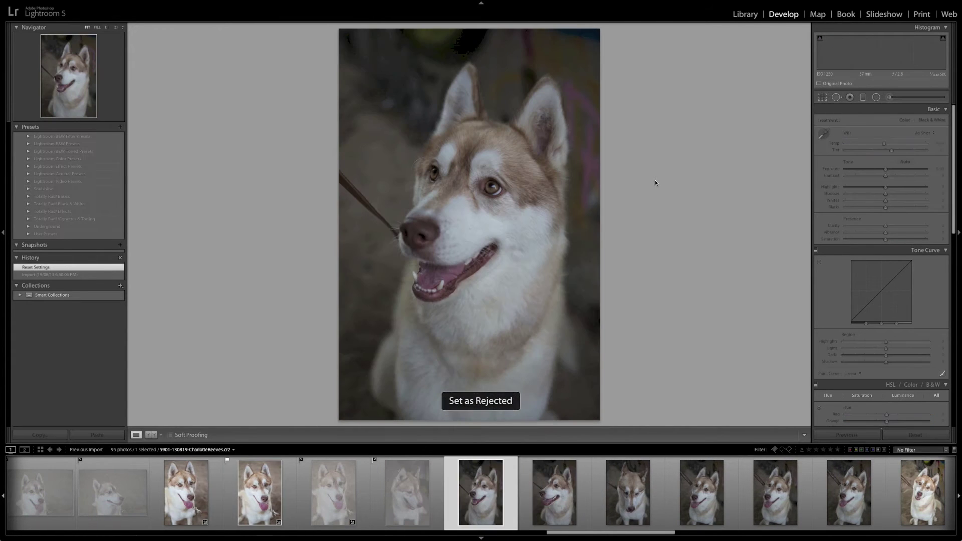
key("x")
key("x")
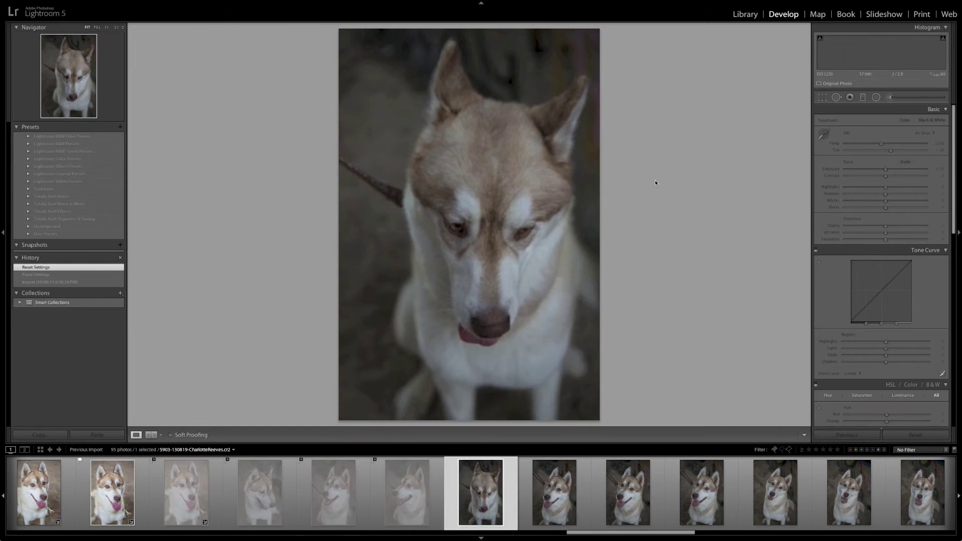
key("x")
Step: Paste the copied develop settings onto photo 5904 and inspect its eyes at full magnification
key("ctrl+shift+v")
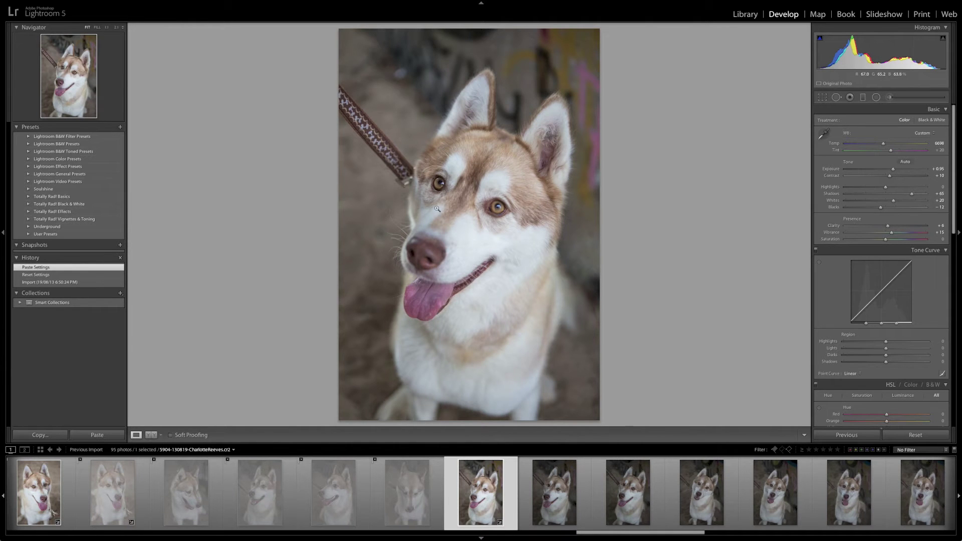
left_click(451, 191)
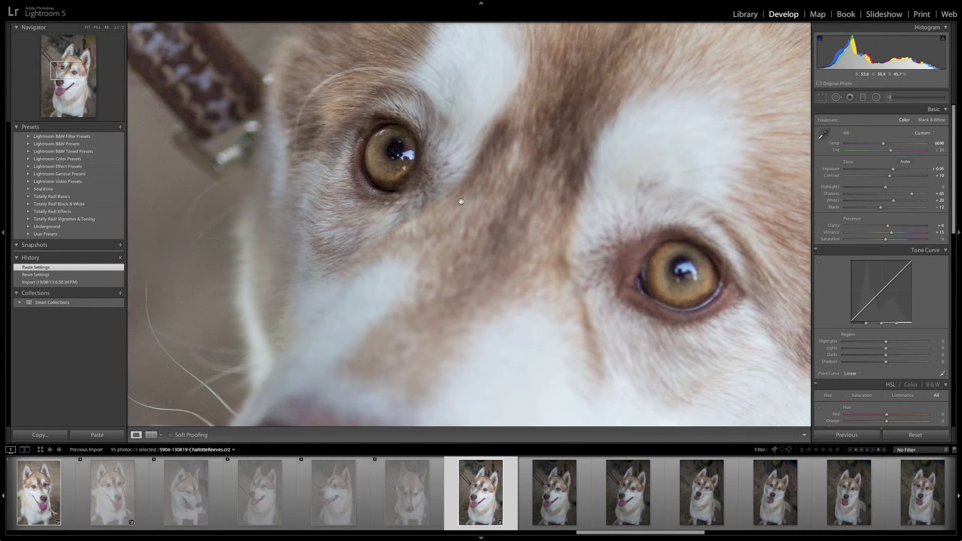
left_click(496, 225)
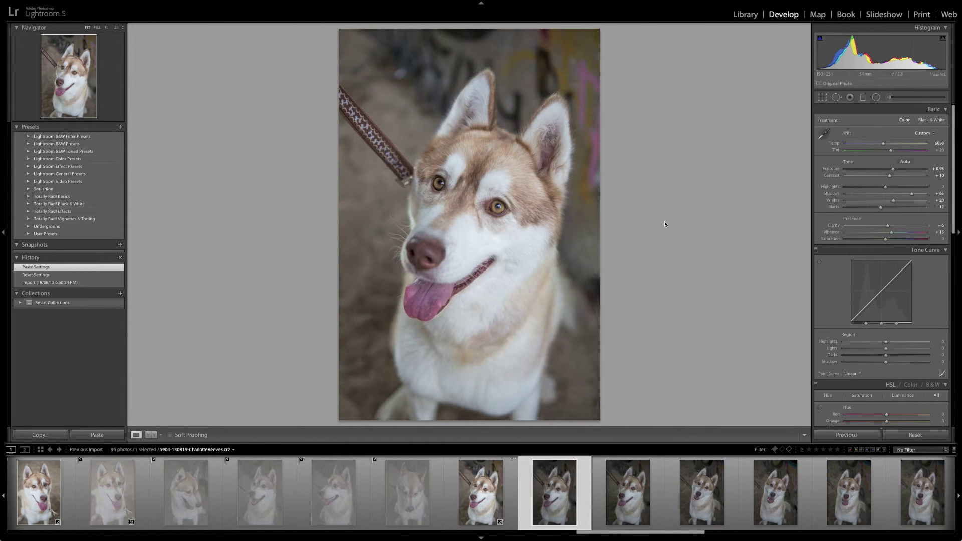
Step: Paste the copied develop settings onto photo 5905 and check its eye sharpness close up
key("Right")
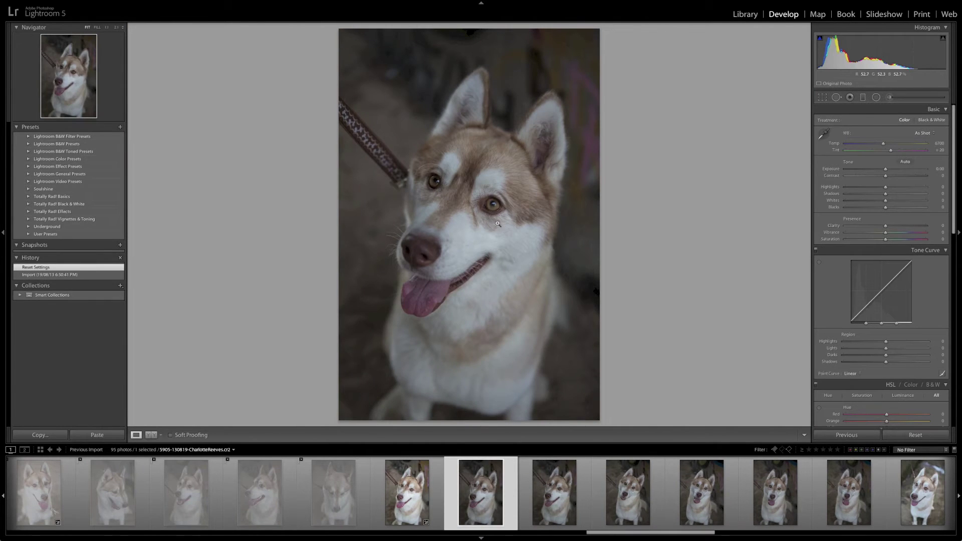
key("ctrl+shift+v")
left_click(466, 199)
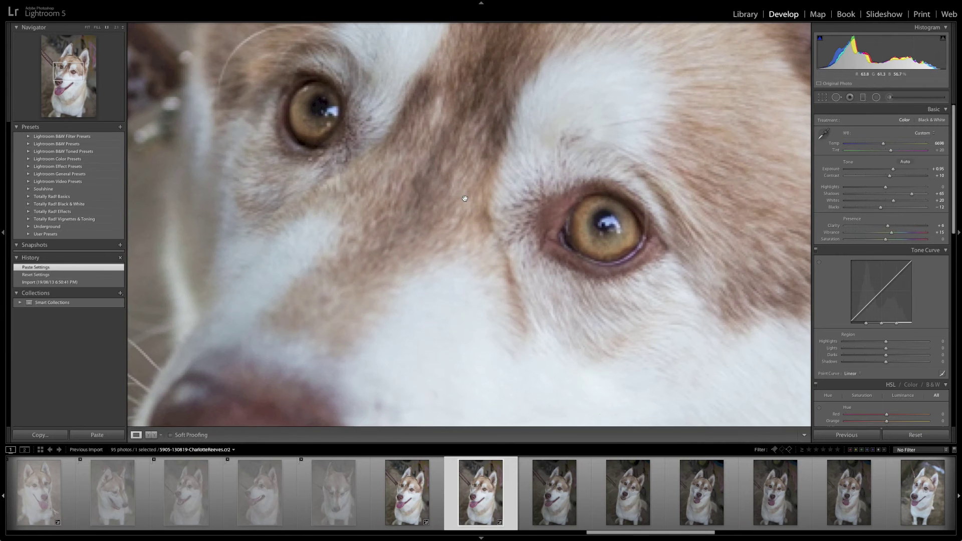
left_click(465, 198)
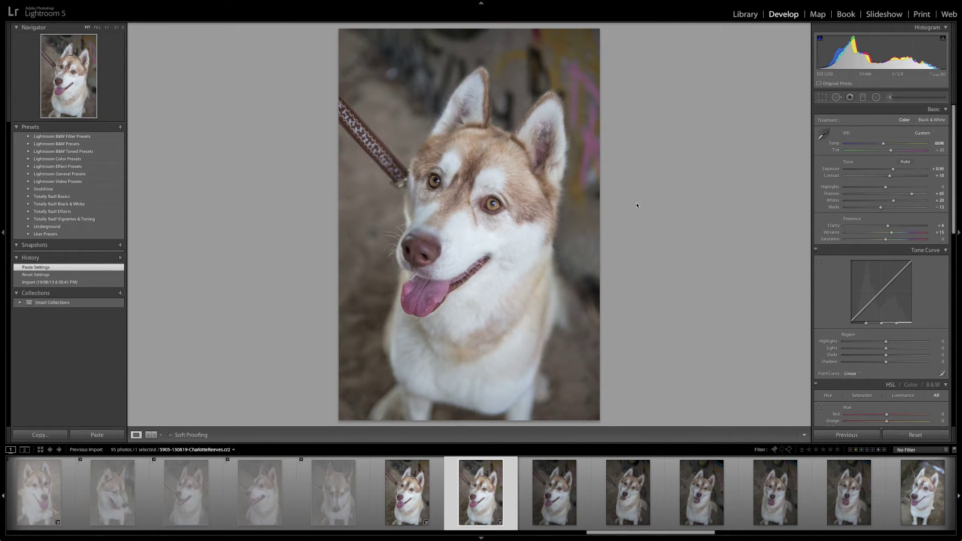
Step: Paste the copied develop settings onto photo 5906, check its eyes at full magnification, and reject it
key("Right")
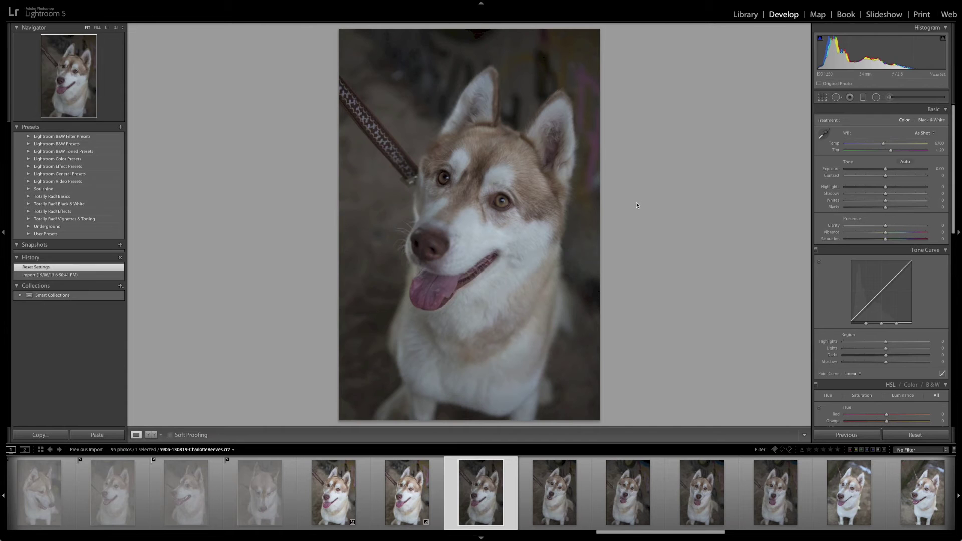
key("ctrl+shift+v")
left_click(477, 196)
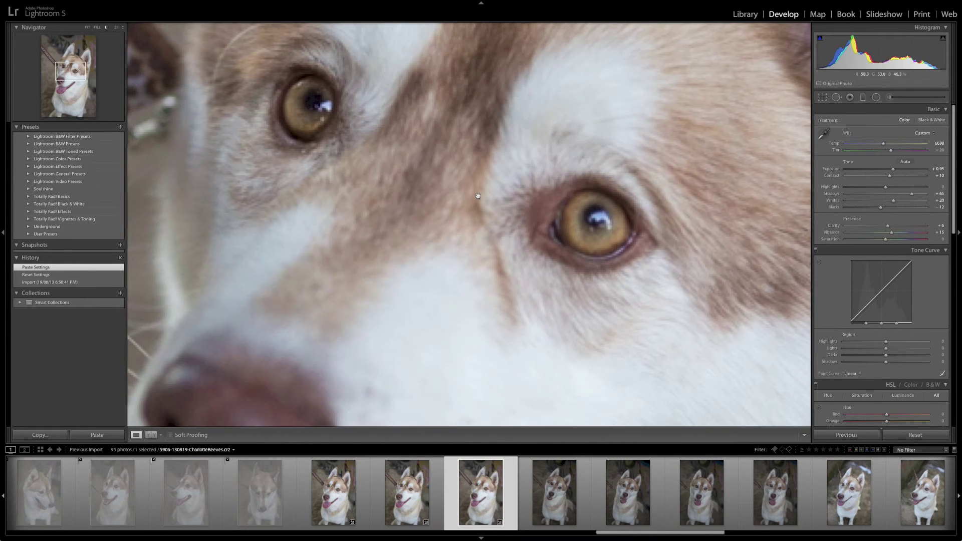
key("x")
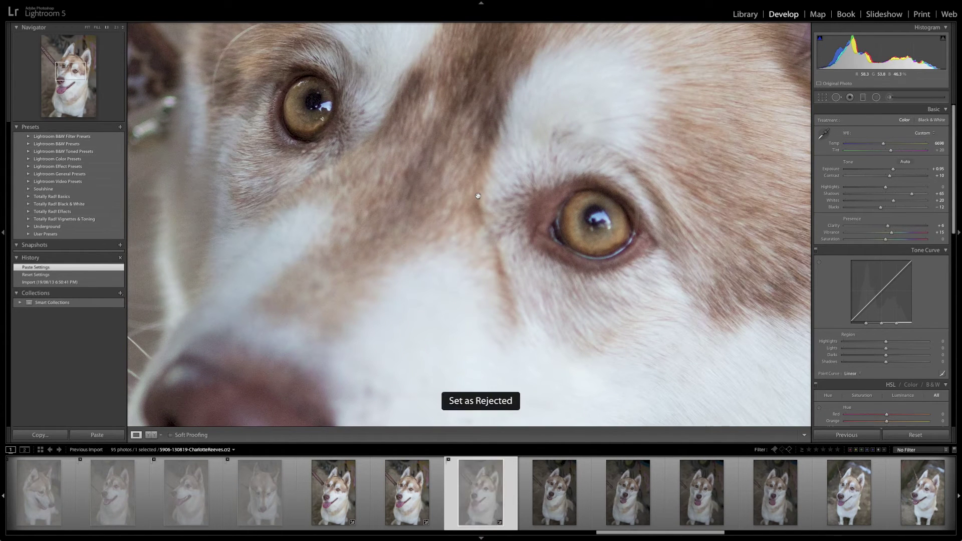
Step: Check the eyes in photo 5907 close up and reject the photo
key("Right")
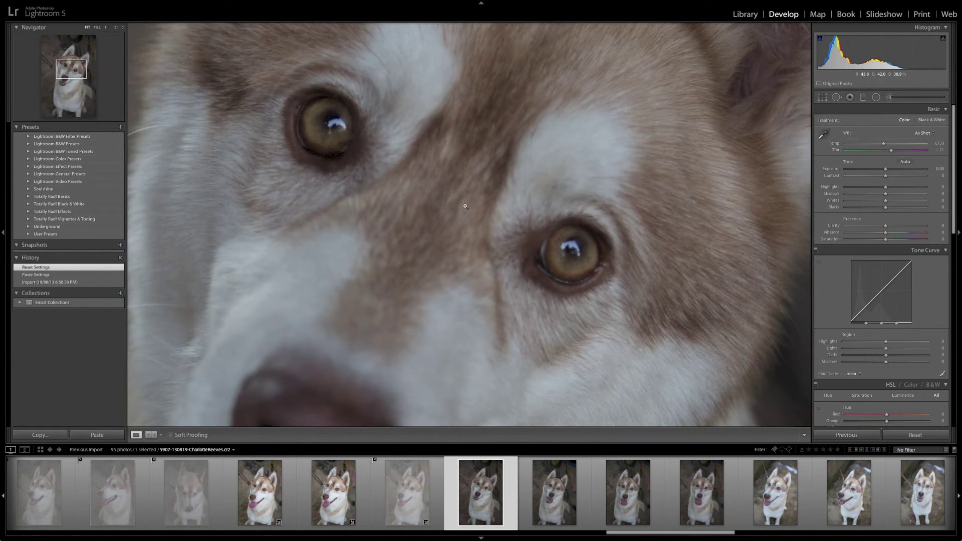
left_click(465, 206)
key("x")
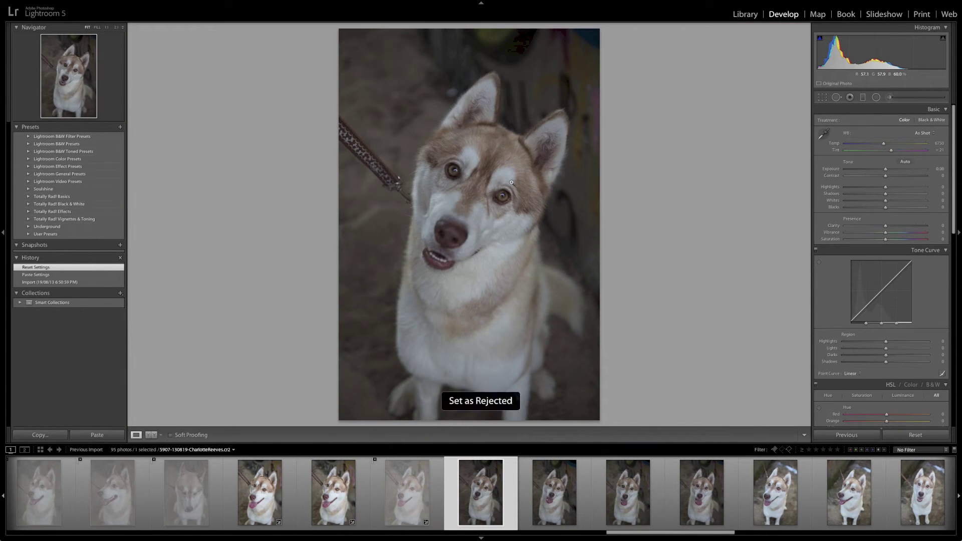
key("Right")
Step: Inspect the eyes in photo 5908 at full magnification and paste the copied develop settings onto it
left_click(457, 199)
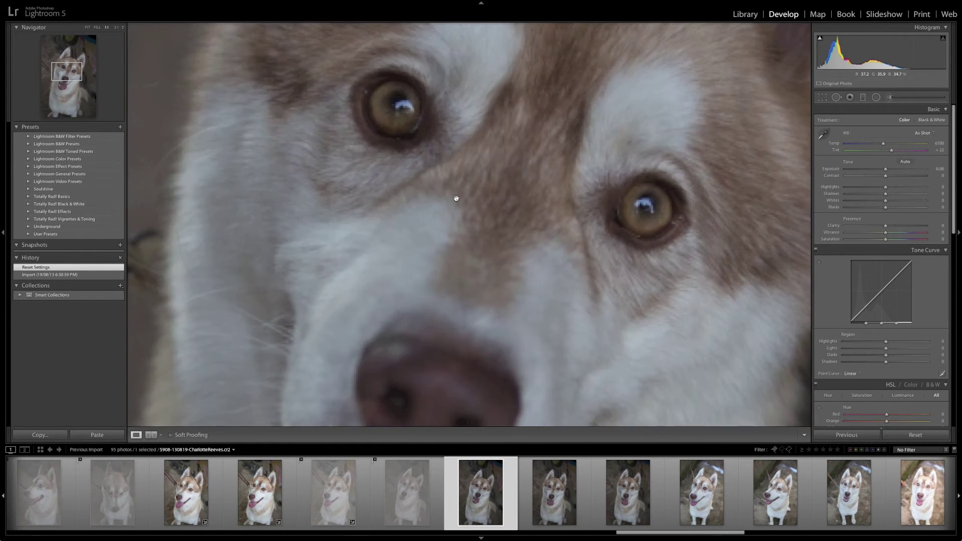
key("ctrl+shift+v")
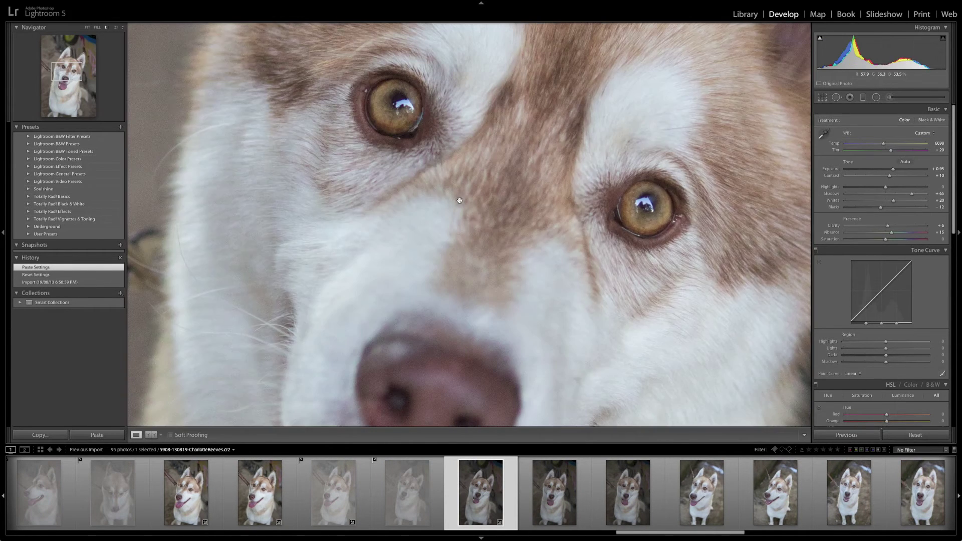
left_click(460, 200)
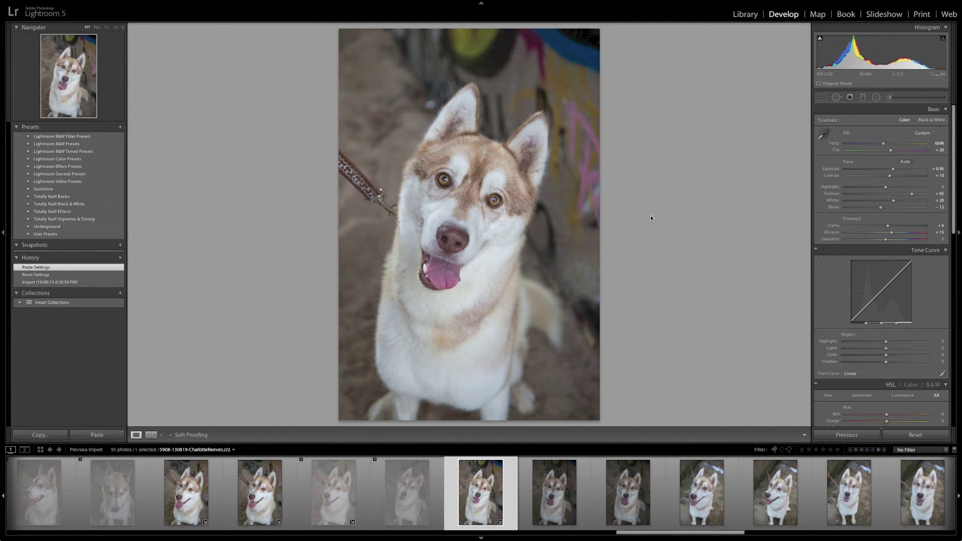
Step: Paste the copied develop settings onto photos 5909 and 5910, and reject photos 5911 and 5912
key("Right")
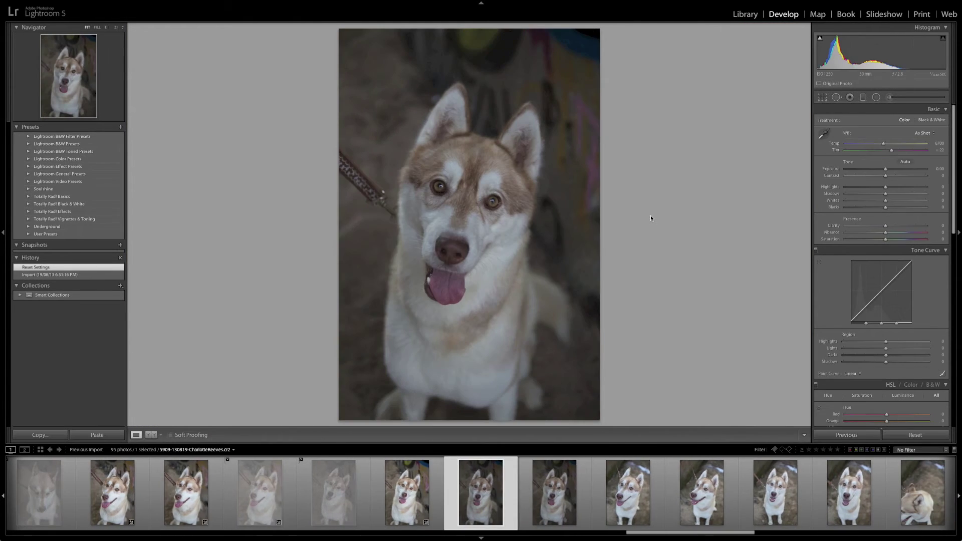
key("ctrl+shift+v")
key("Right")
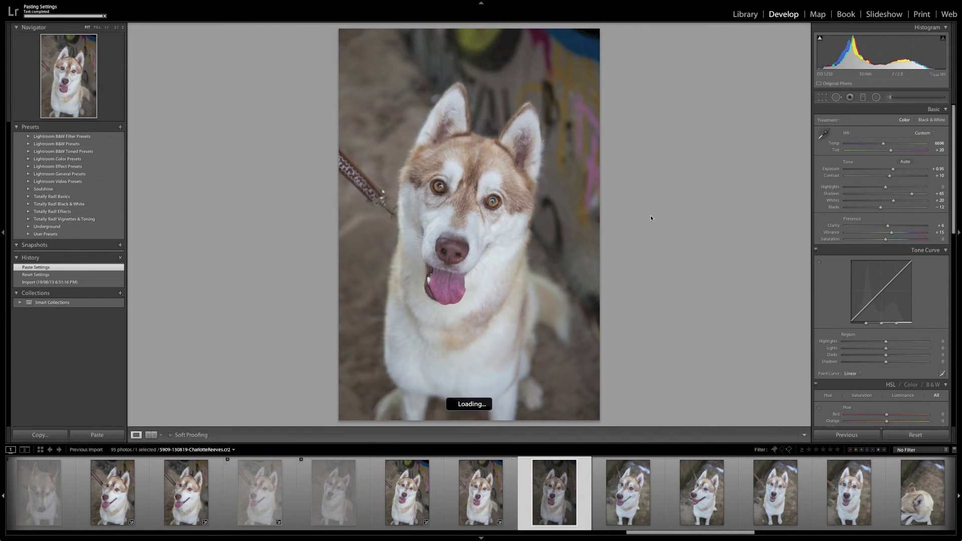
key("ctrl+shift+v")
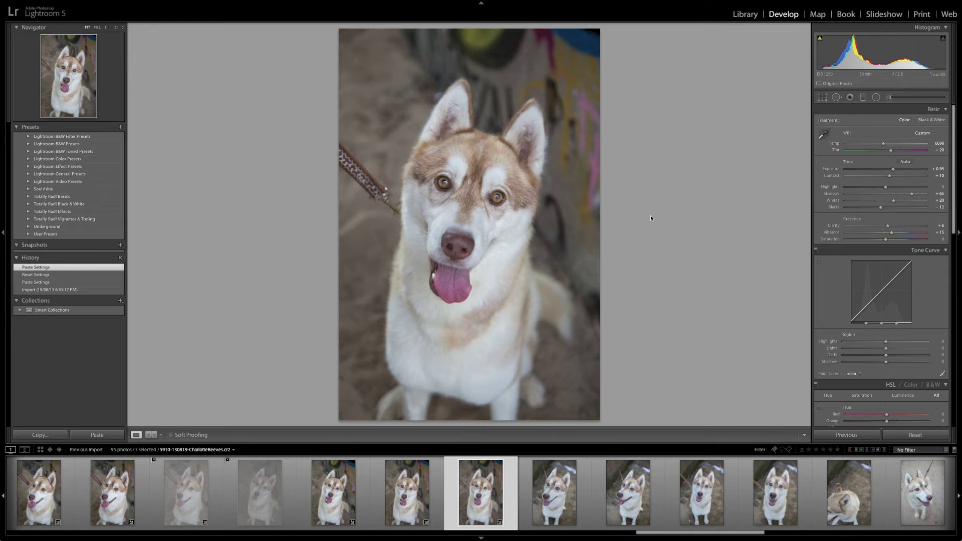
key("shift+x")
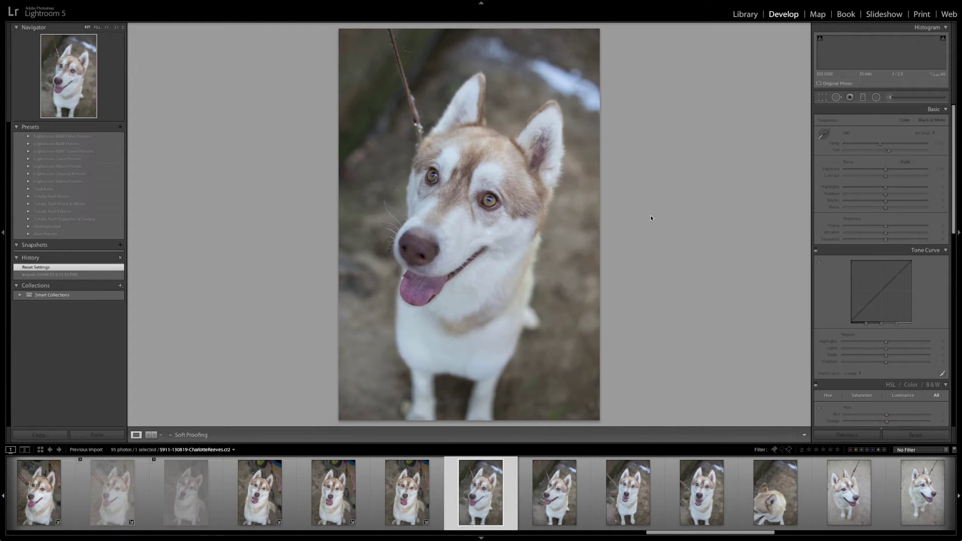
key("shift+x")
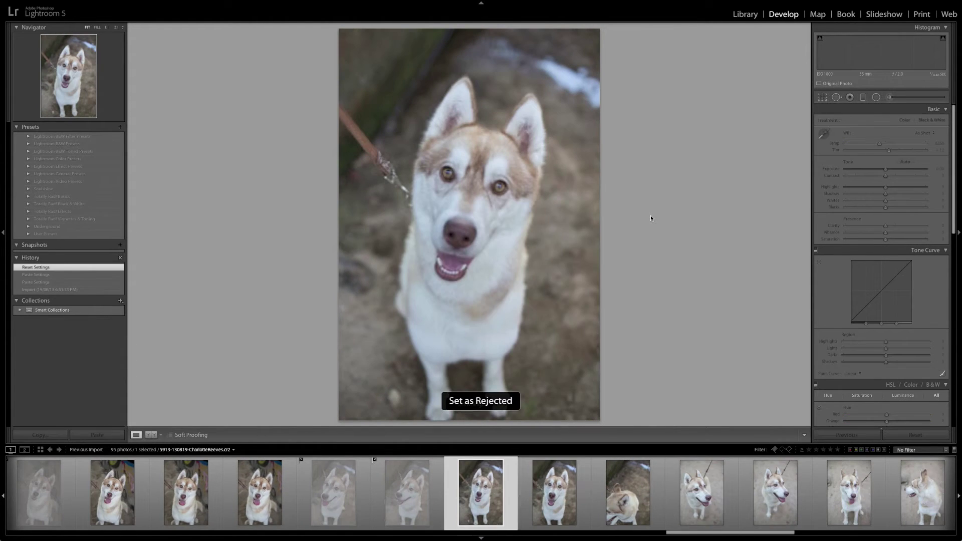
Step: Paste the copied develop settings onto photo 5913, and set its exposure to +0.30 and temperature to 6946
key("ctrl+shift+v")
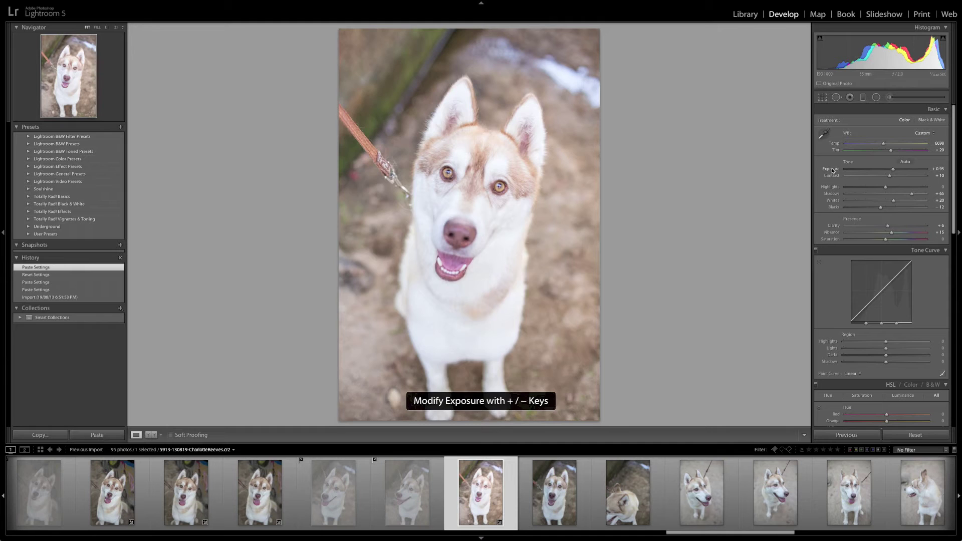
key("minus")
key("minus")
key("minus")
left_click(889, 171)
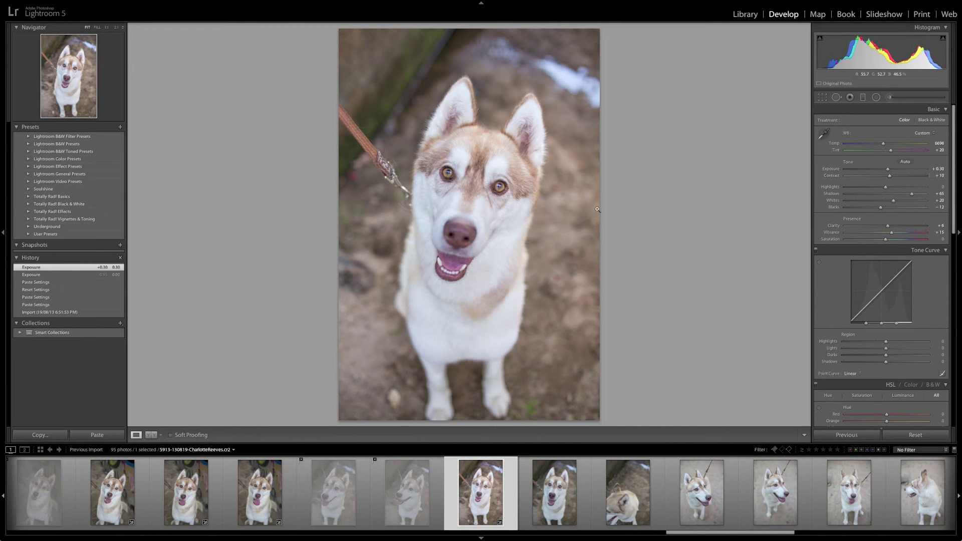
left_click_drag(885, 144, 886, 144)
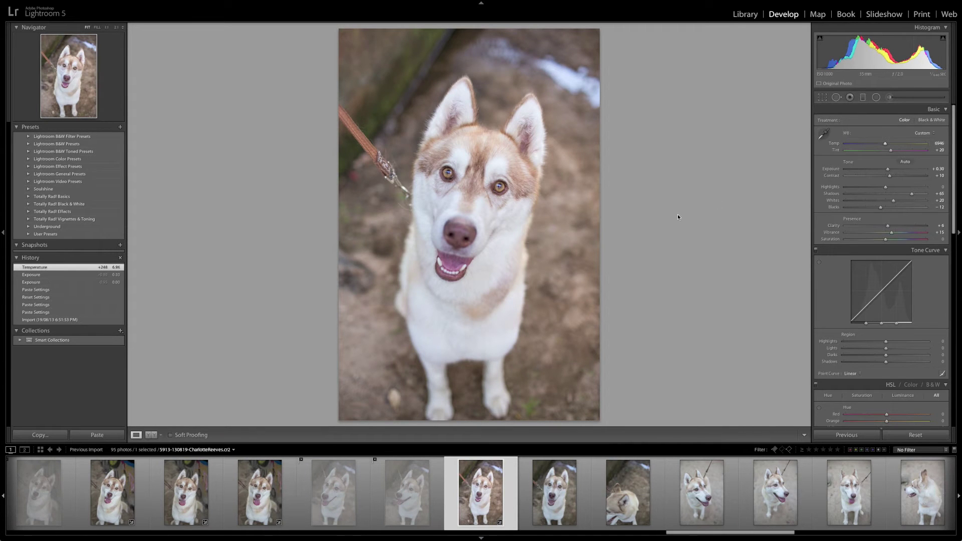
Step: Apply the adjusted develop settings of photo 5913 to photo 5914
key("Right")
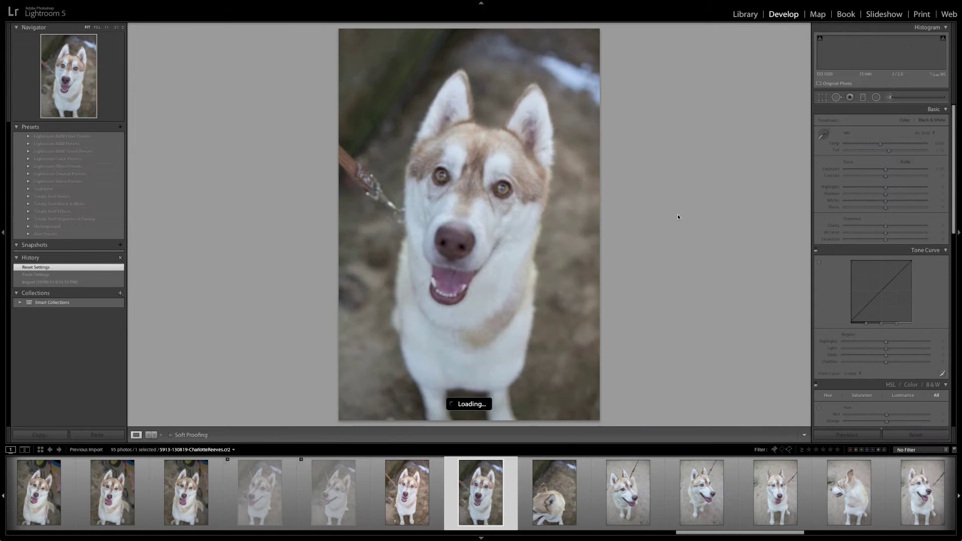
key("ctrl+shift+v")
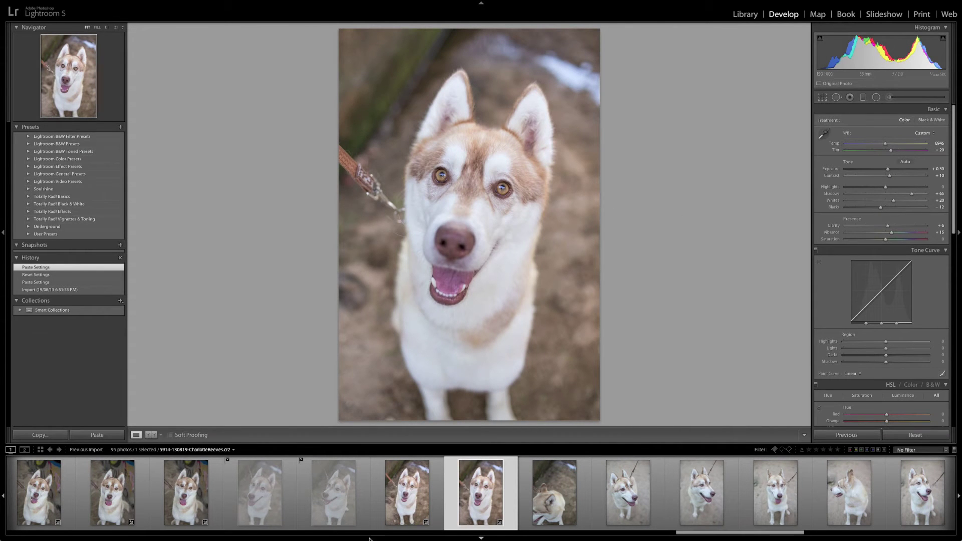
Step: Return to the similar portraits 5904 and 5905, flag 5905 as a pick and reject 5904
left_click_drag(713, 538, 646, 536)
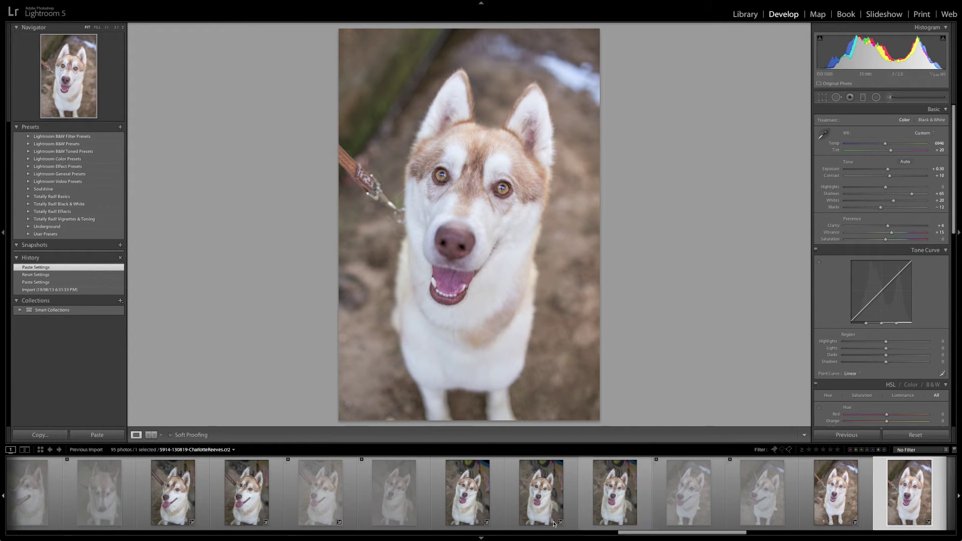
left_click(173, 494)
key("Right")
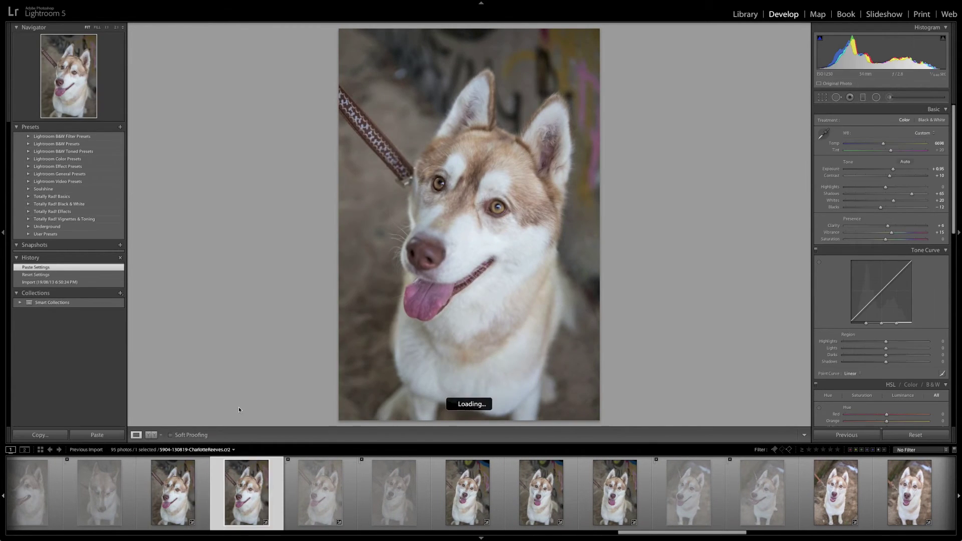
key("p")
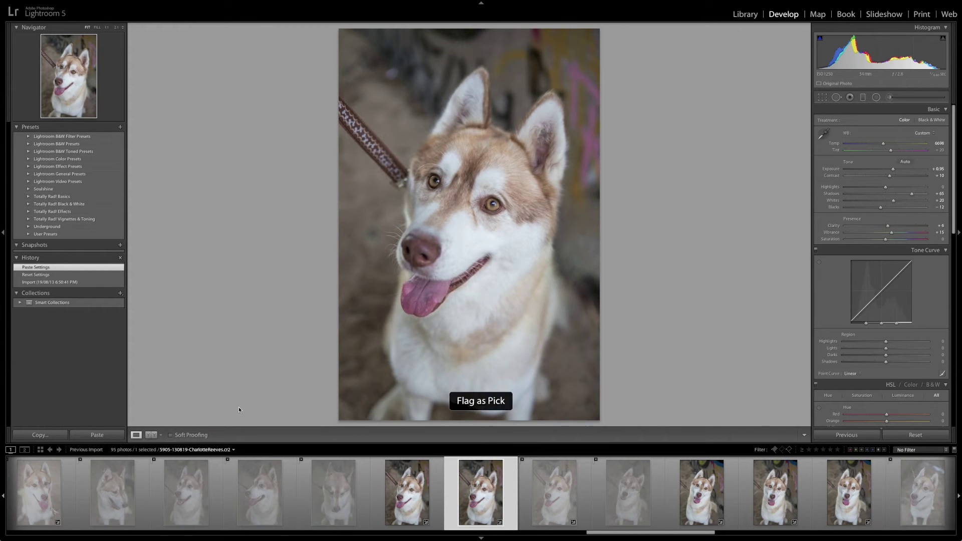
key("x")
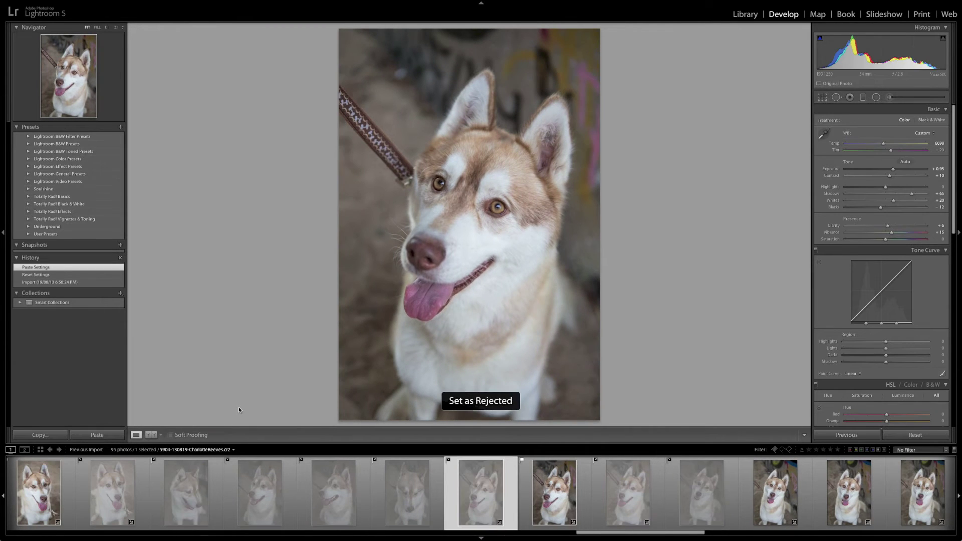
Step: Compare the tongue-out portraits 5908, 5909 and 5910, and flag 5908 as a pick
left_click(776, 493)
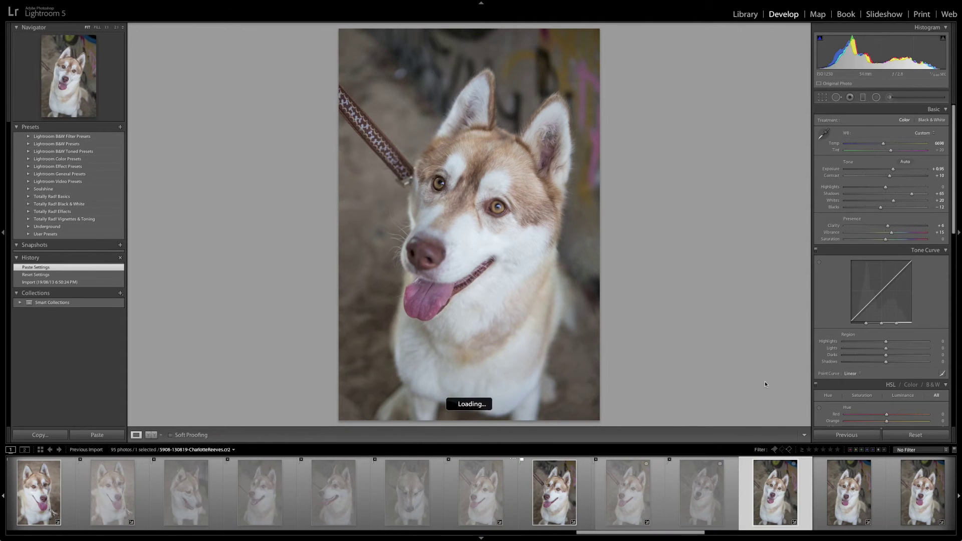
key("Right")
key("Right")
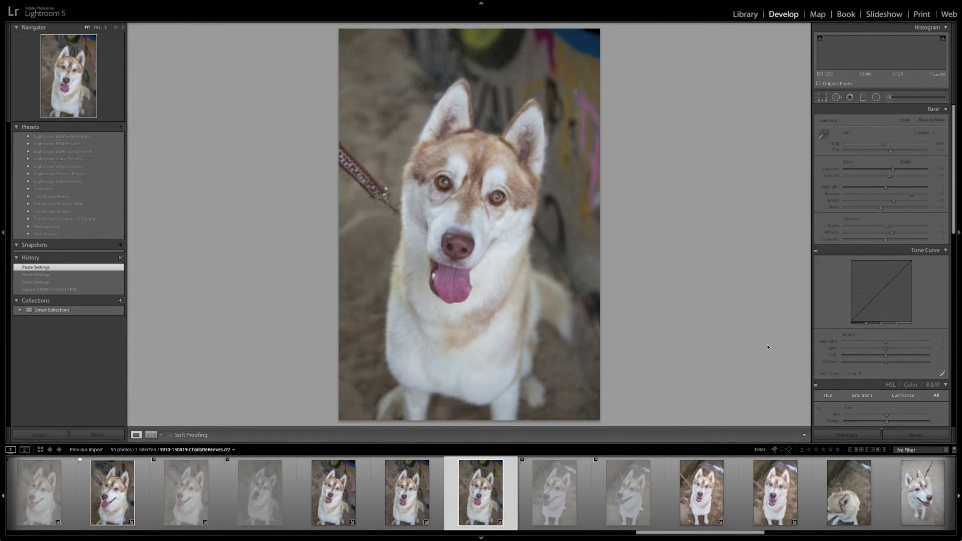
key("Left")
key("Left")
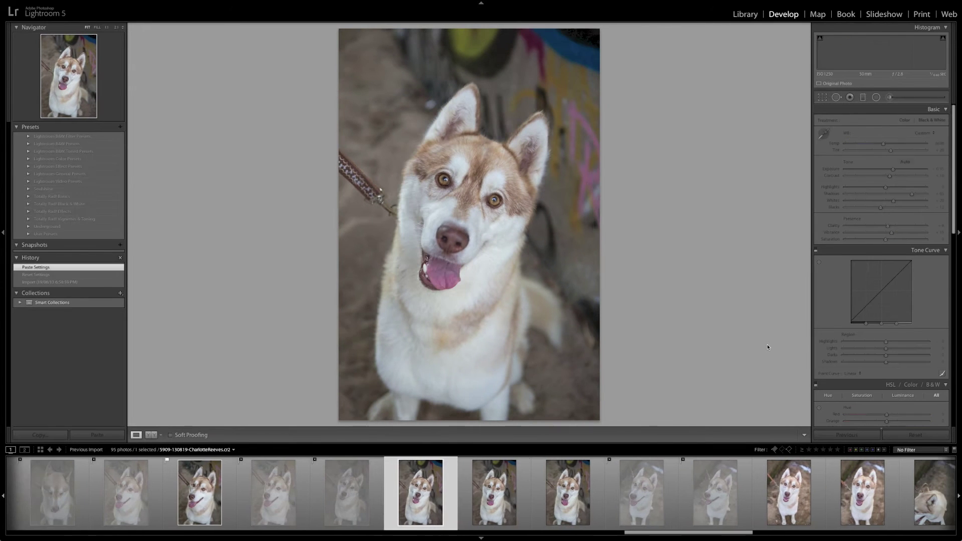
key("Right")
key("Left")
key("Left")
key("Right")
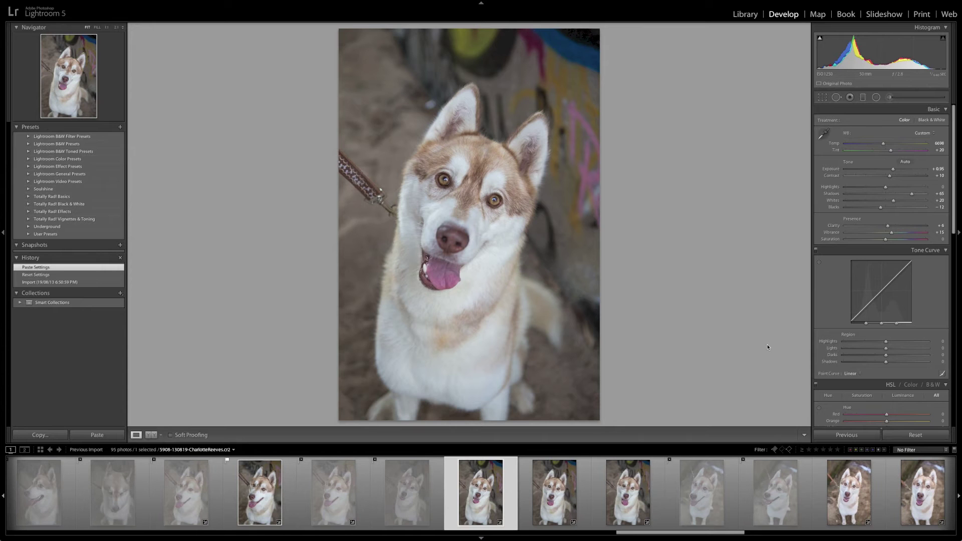
key("p")
key("Right")
key("Right")
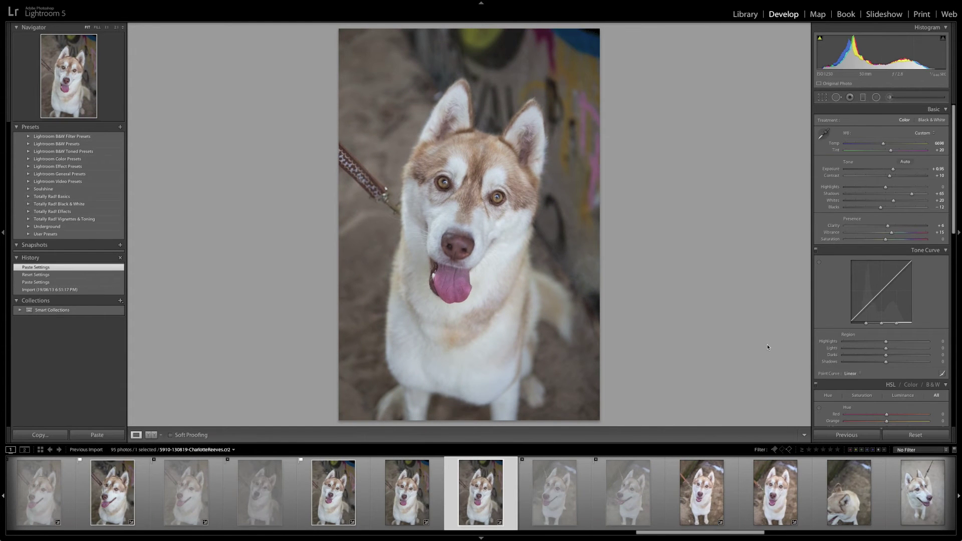
Step: Compare the tongue-out portrait 5910 with the frame before it, and reject 5910
key("Left")
key("Right")
key("x")
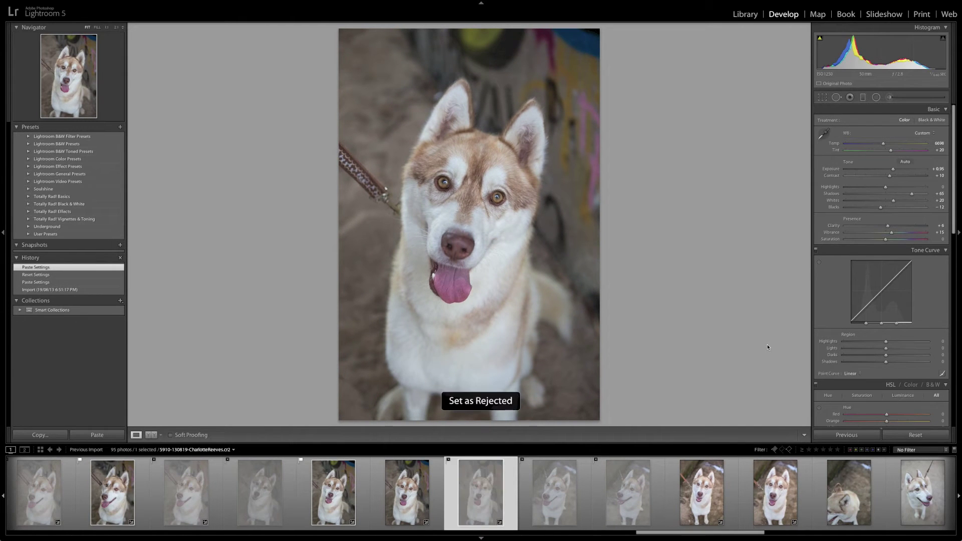
Step: Move past the edited portraits 5913 and 5914, and reject photo 5915, in which the dog looks away
key("Right")
key("Right")
key("Right")
key("Right")
key("Right")
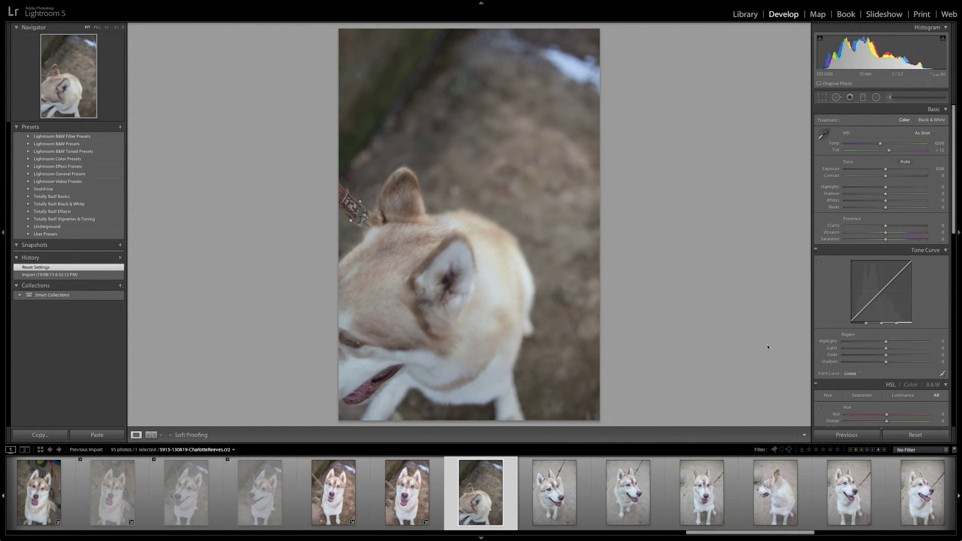
key("x")
key("Right")
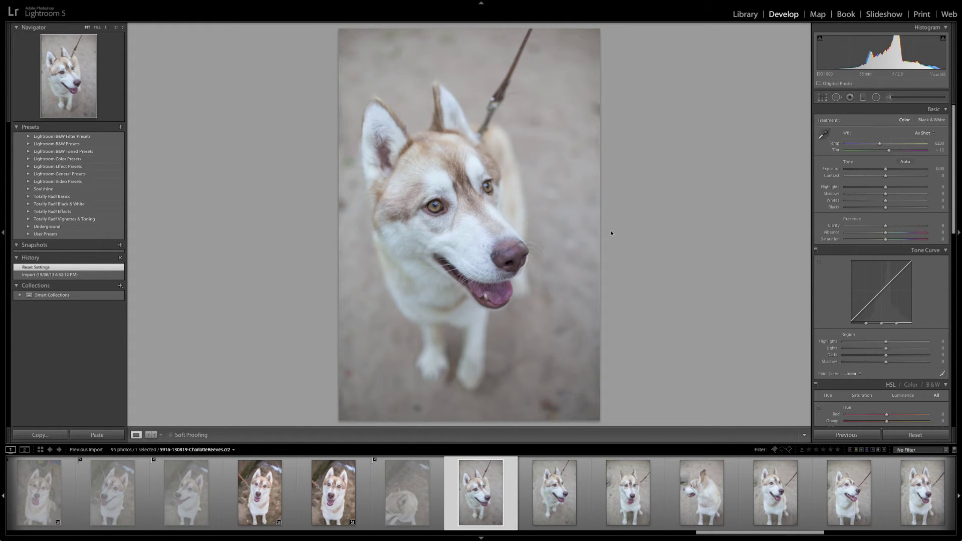
Step: Compare photos 5916 and 5917 of the dog on sand, and reject photos 5916 to 5919
key("Right")
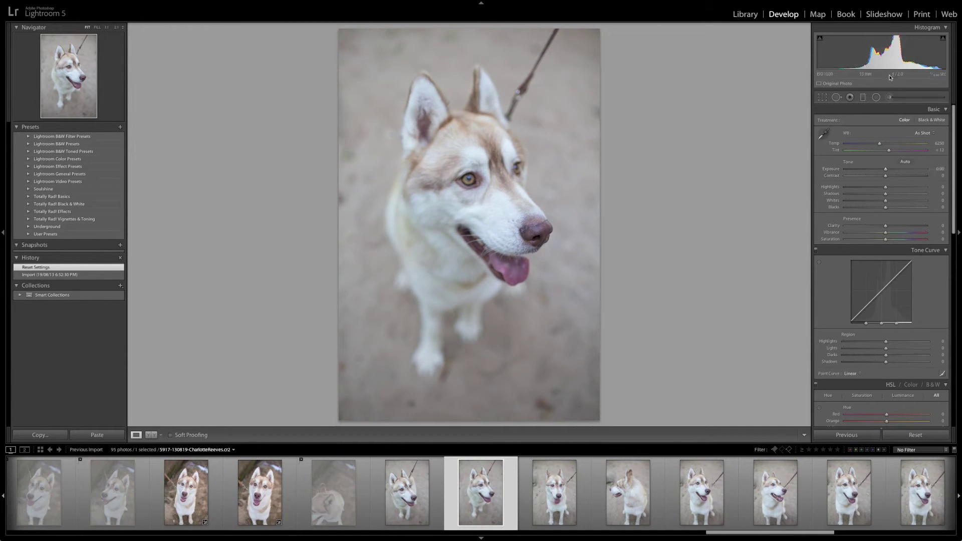
key("Left")
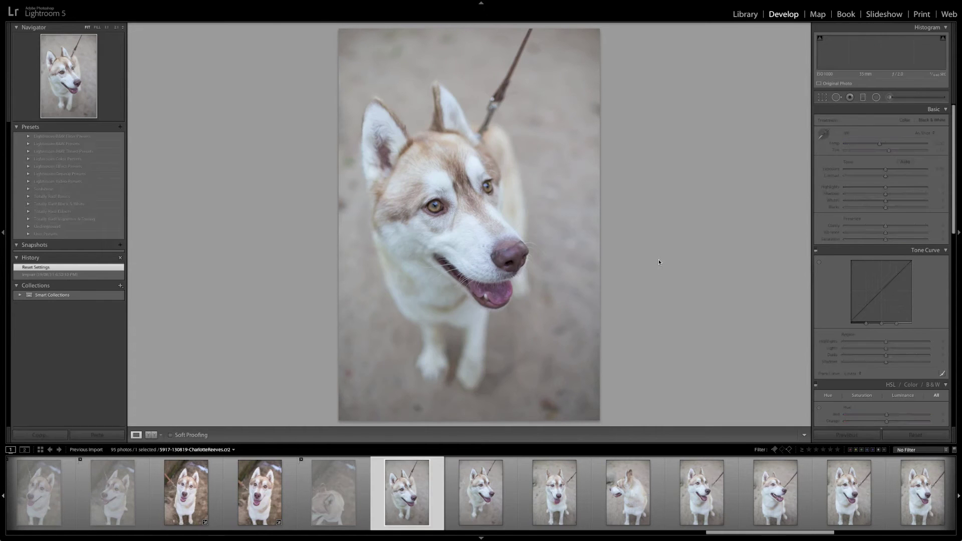
key("Right")
key("Left")
key("shift+x")
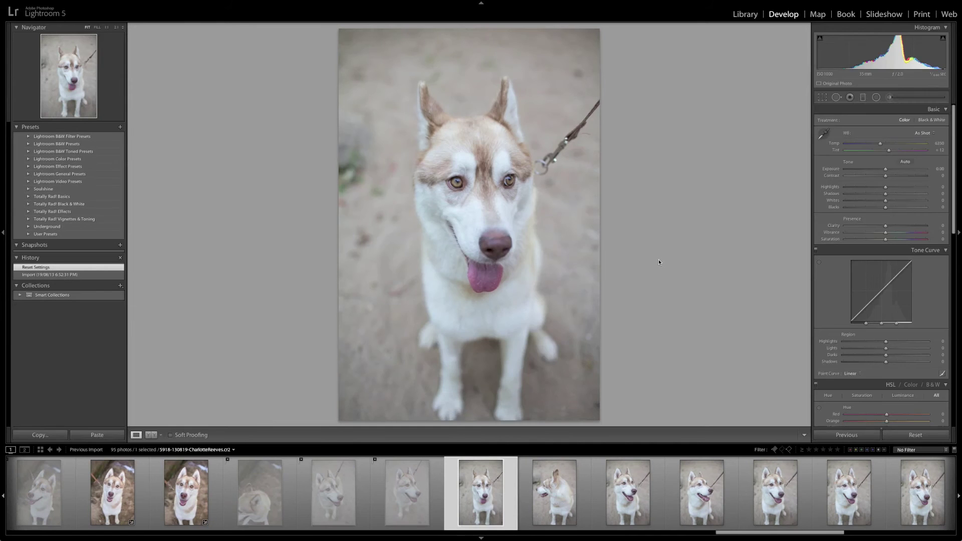
key("shift+x")
key("shift+x")
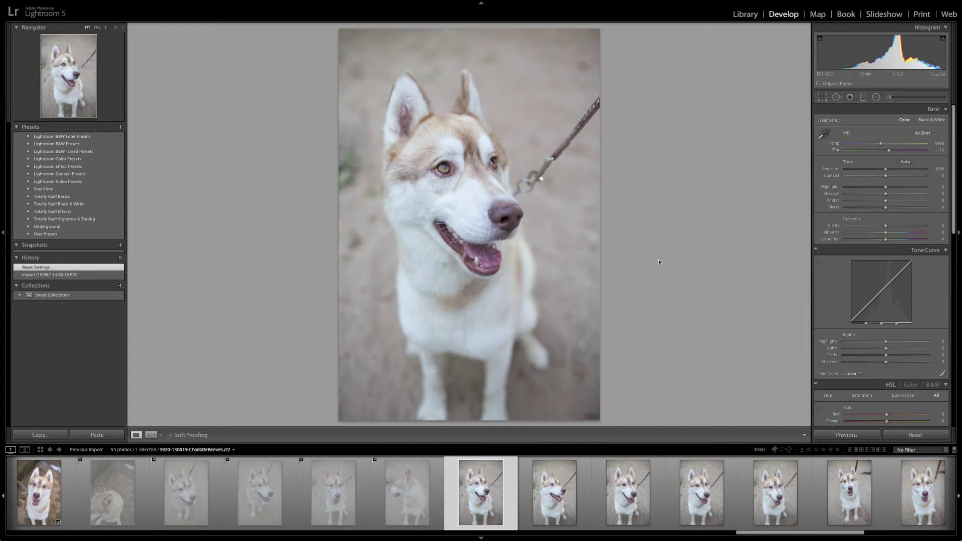
Step: Reject the sitting portraits 5920 to 5924
key("x")
key("x")
key("x")
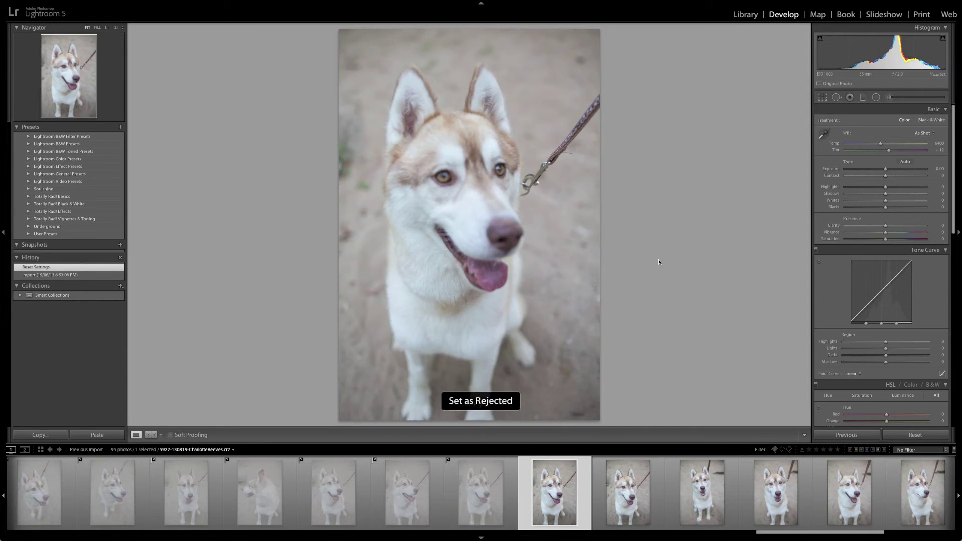
key("x")
key("x")
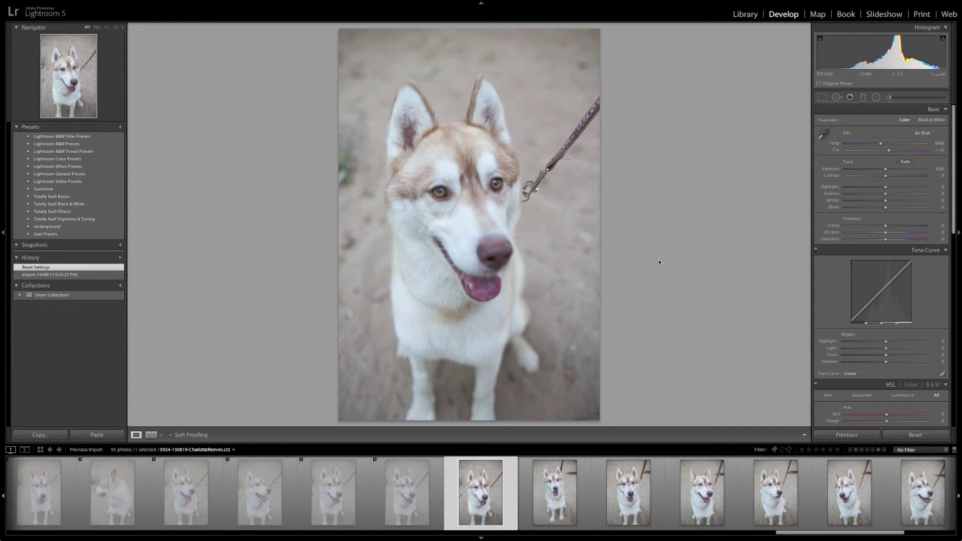
key("x")
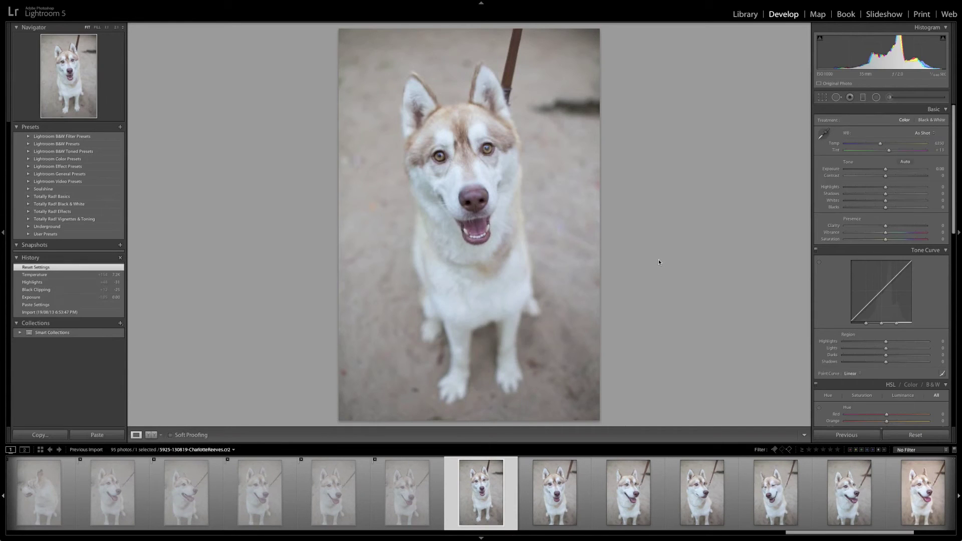
Step: Check the eye sharpness of portraits 5925 and 5926 up close, reject 5925 and flag 5926 as a pick
left_click(460, 156)
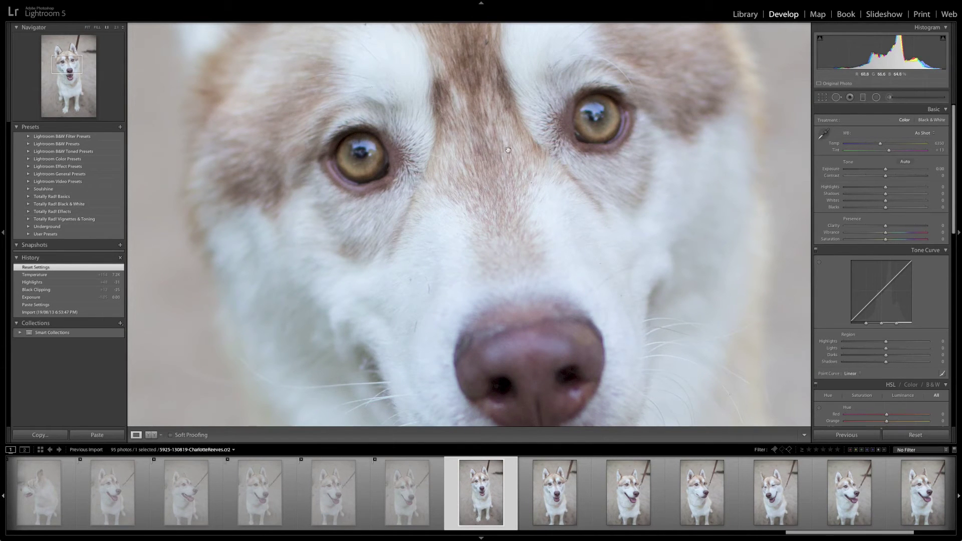
key("x")
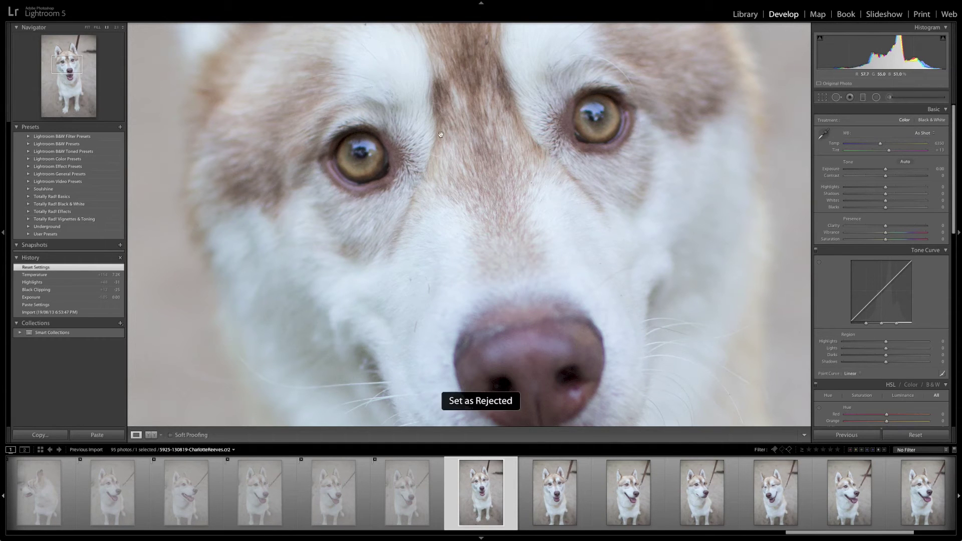
key("Right")
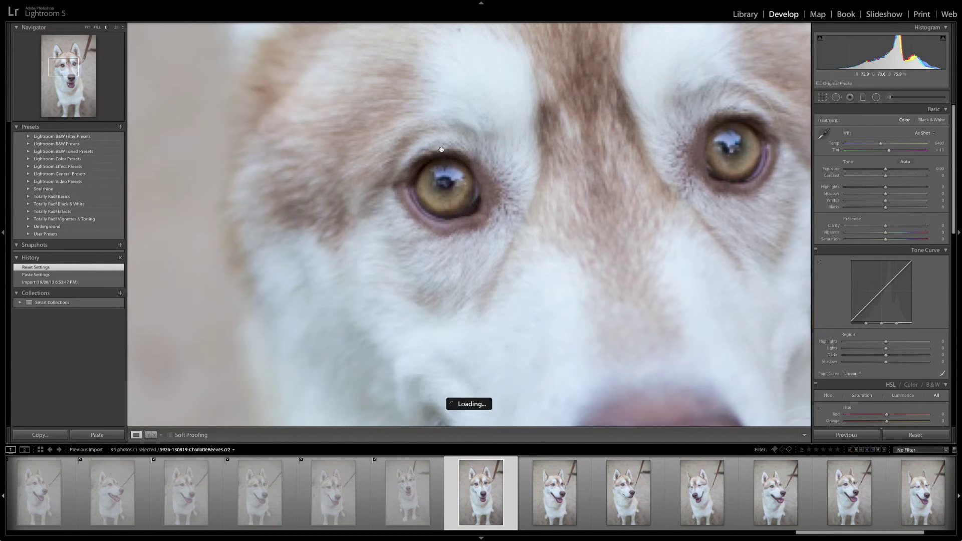
left_click(521, 206)
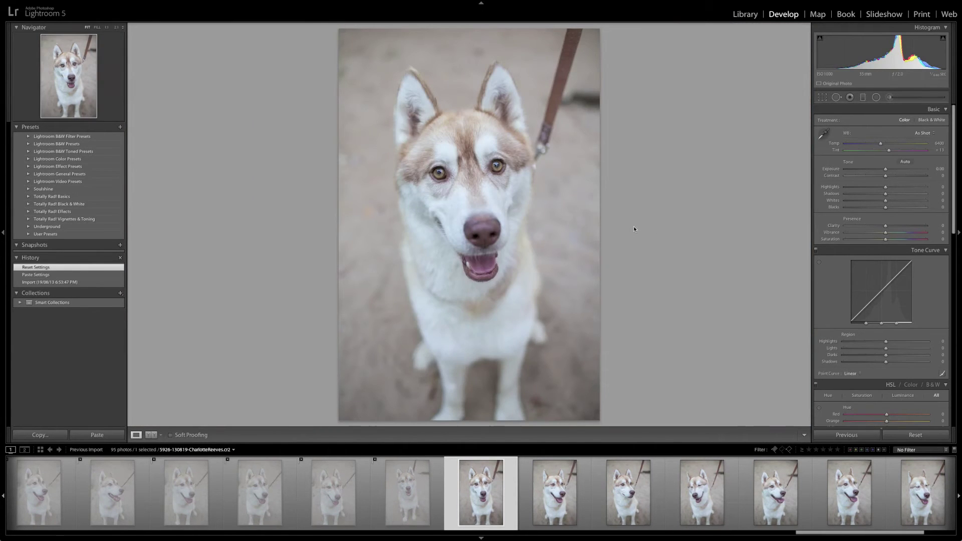
key("p")
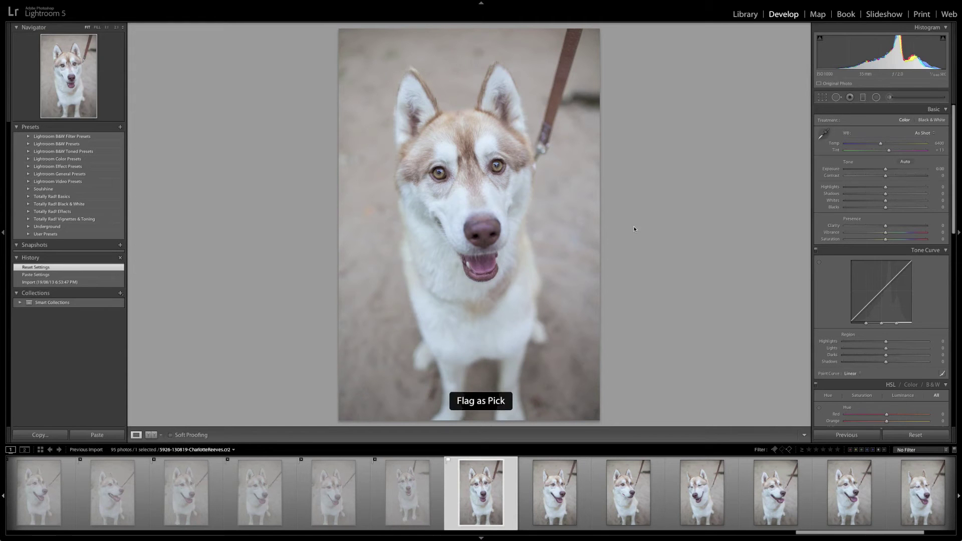
Step: Reject photos 5927, 5928, 5930 and 5931, leaving the closed-eyes shot 5929 unflagged
key("x")
key("x")
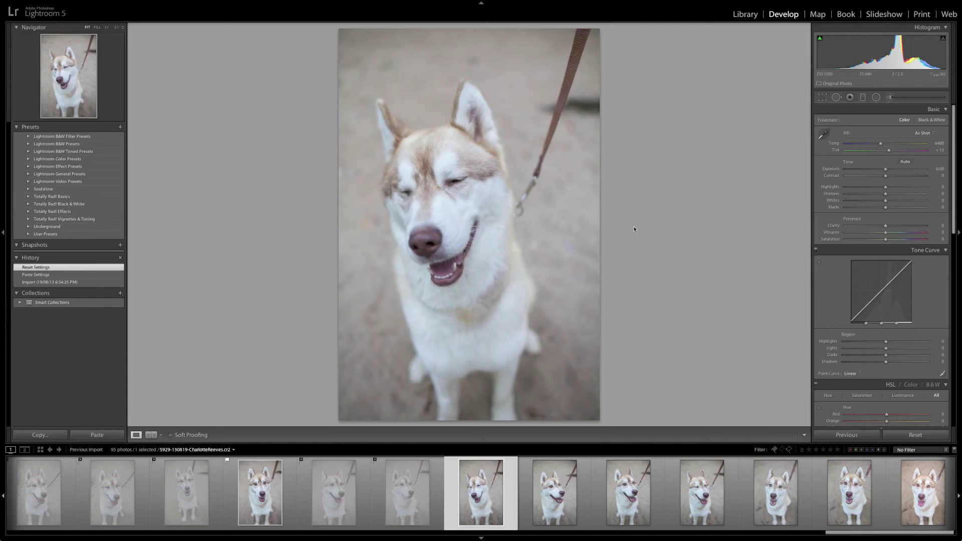
key("Right")
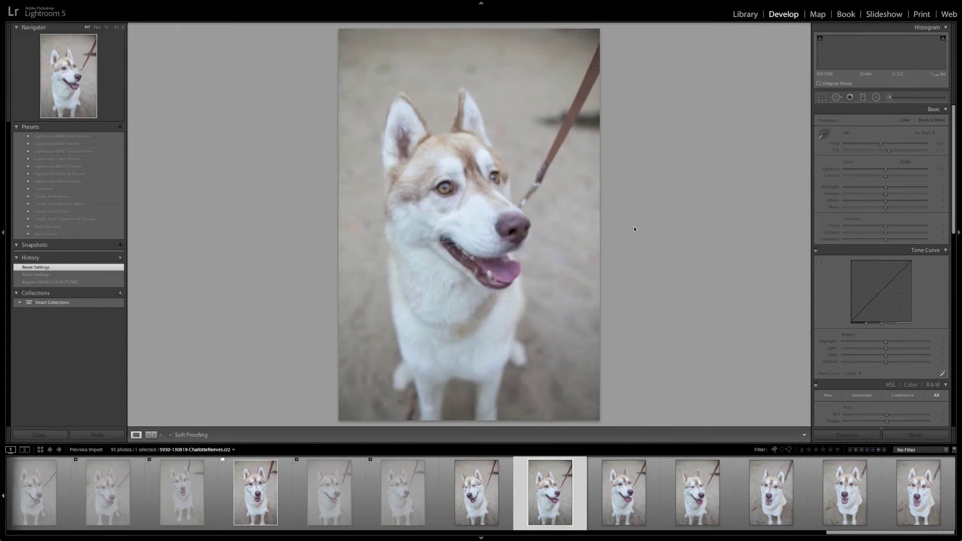
key("x")
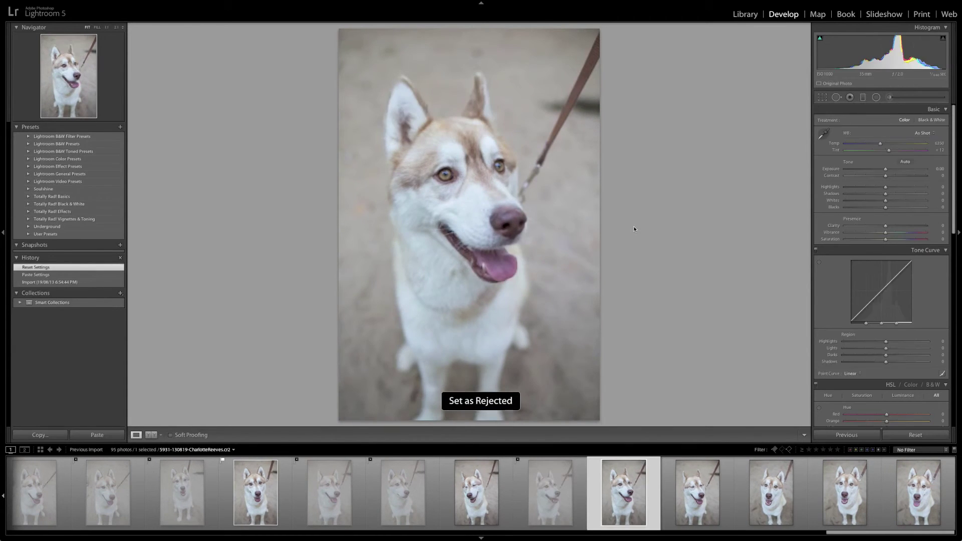
key("x")
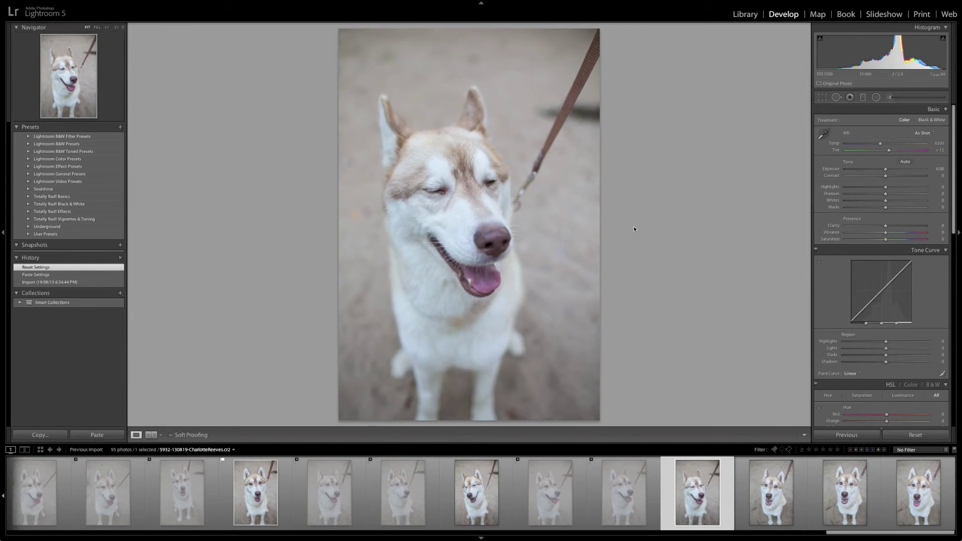
Step: Skip the closed-eyes photo 5932, look at the frames following it, and reject 5933
key("Right")
key("Right")
key("Left")
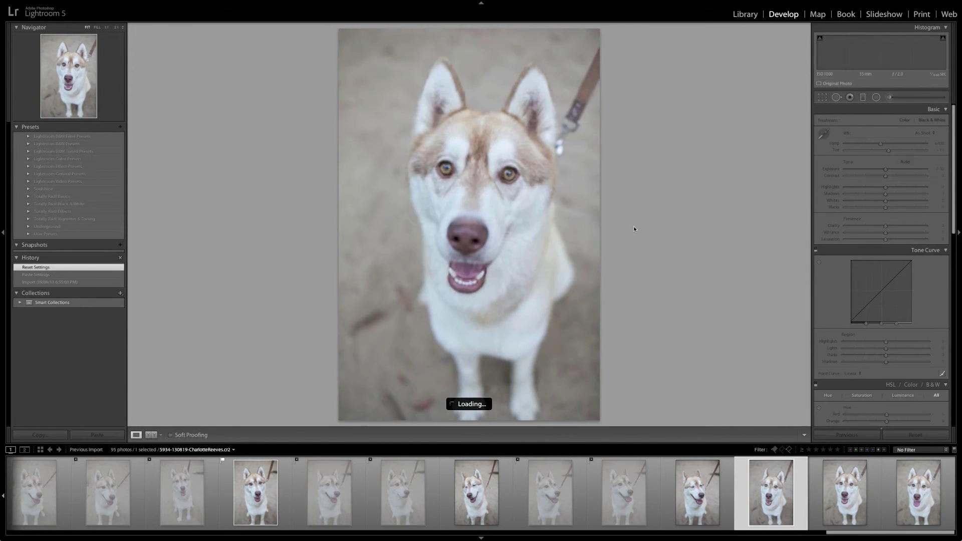
key("x")
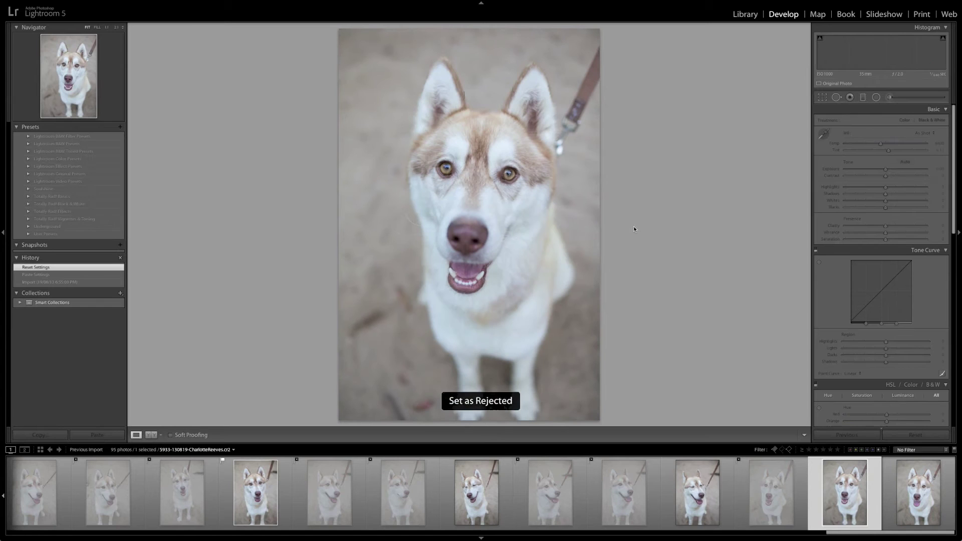
Step: Compare portraits 5934 and 5935, including the eyes up close, reject 5934 and flag 5935 as a pick
key("Right")
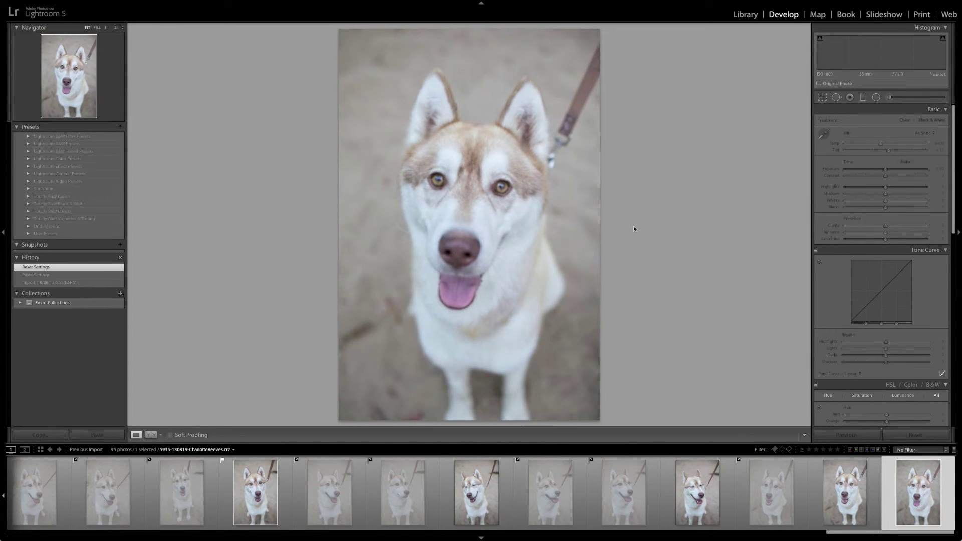
key("Right")
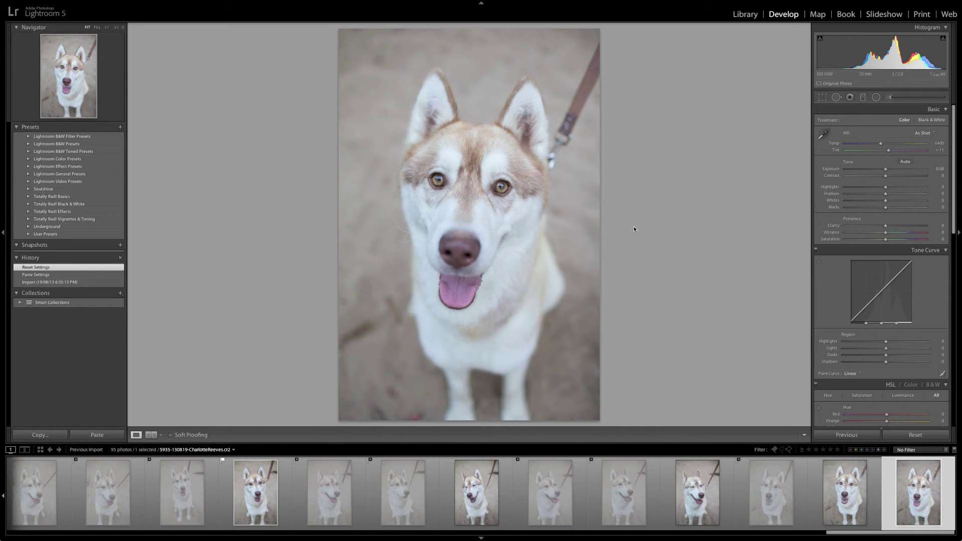
left_click(473, 185)
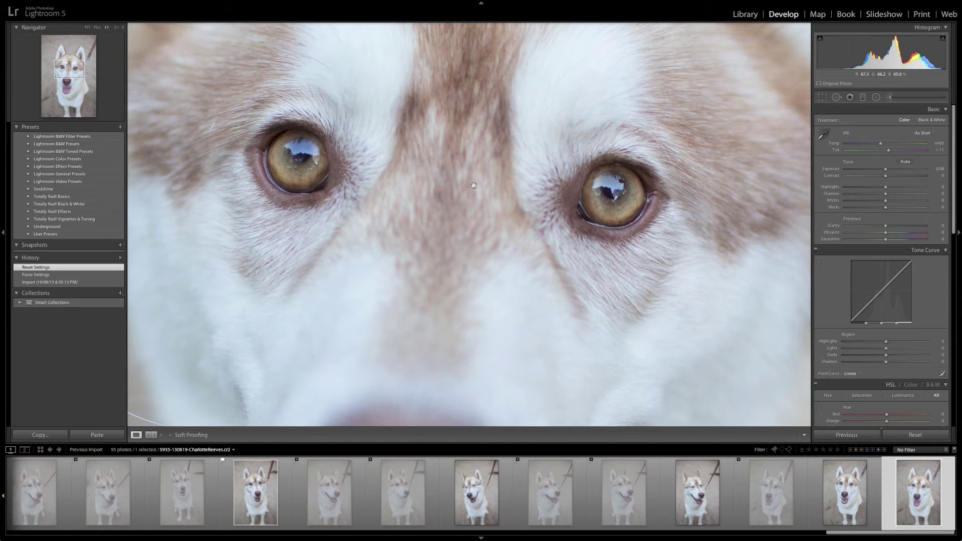
key("Left")
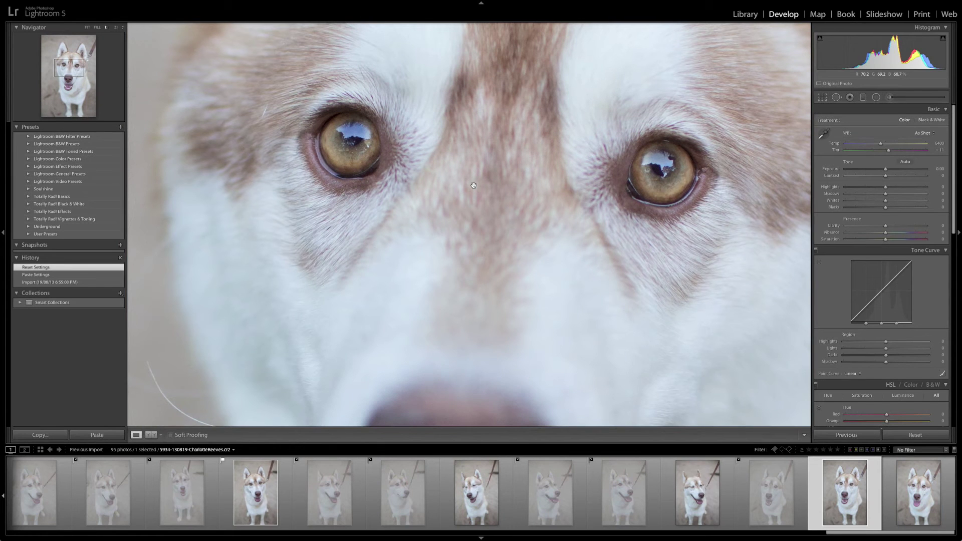
left_click(474, 186)
key("Right")
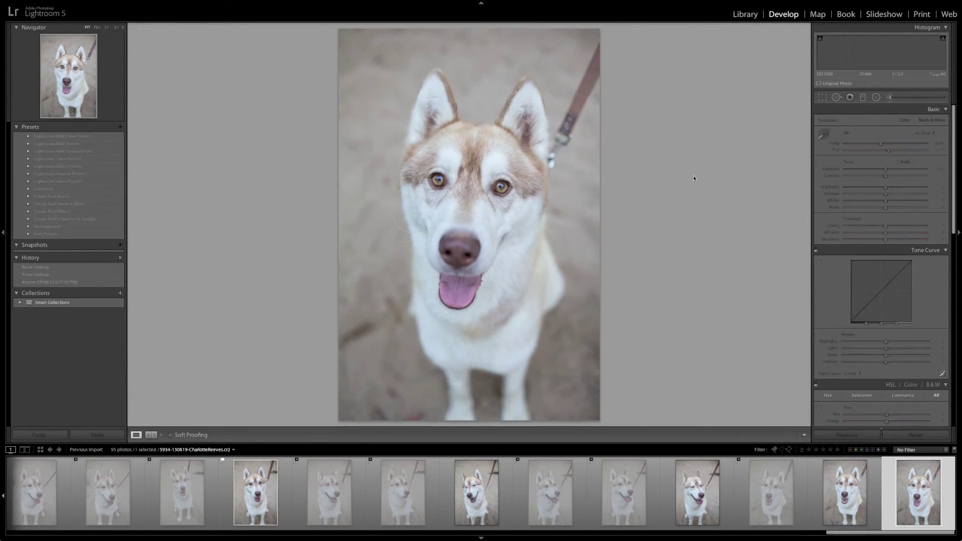
key("x")
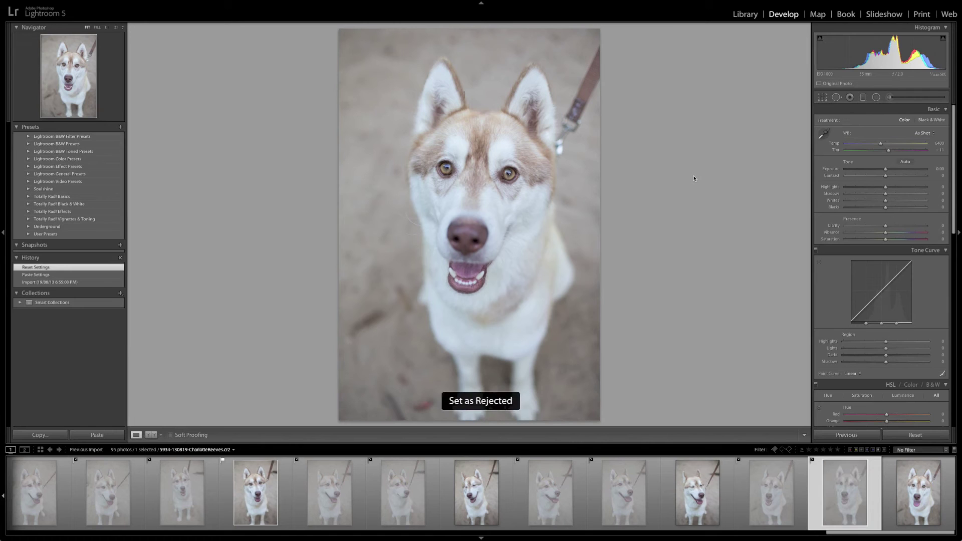
key("Right")
key("p")
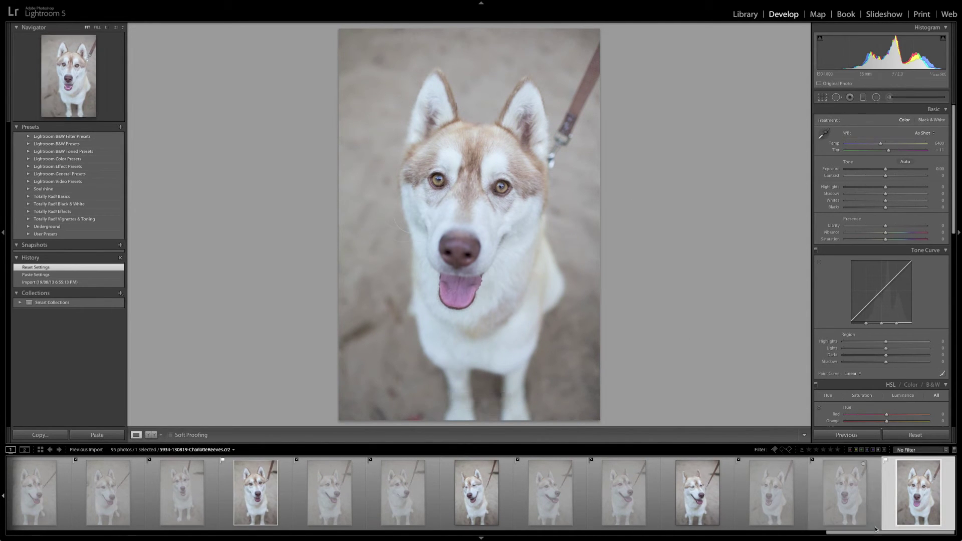
Step: Filter the filmstrip to show only flagged picks, and open the first one, photo 5843
left_click_drag(875, 533, 161, 533)
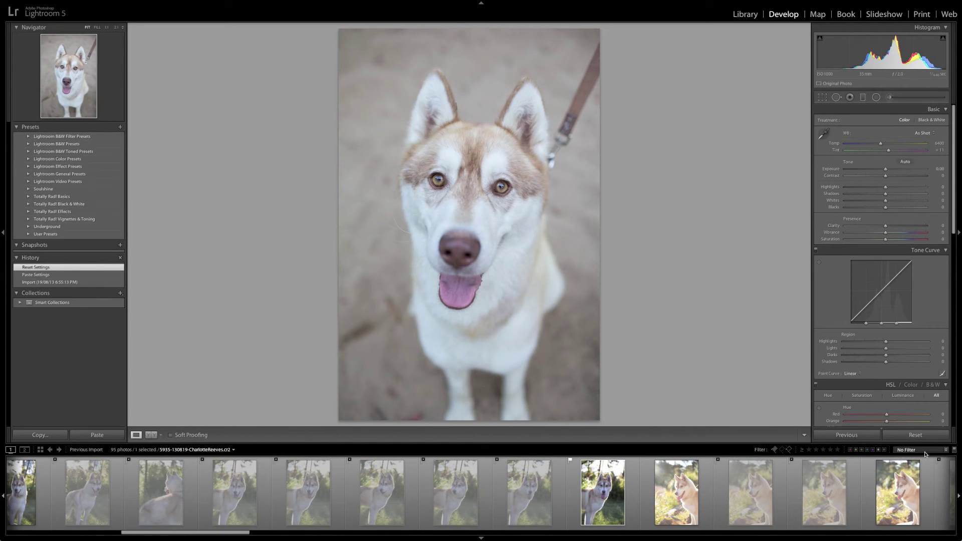
left_click(775, 449)
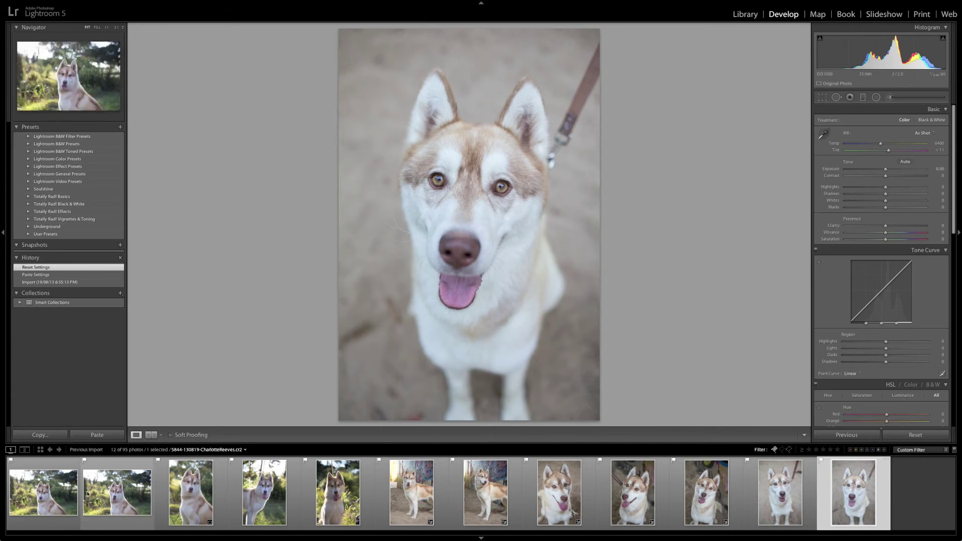
left_click(43, 493)
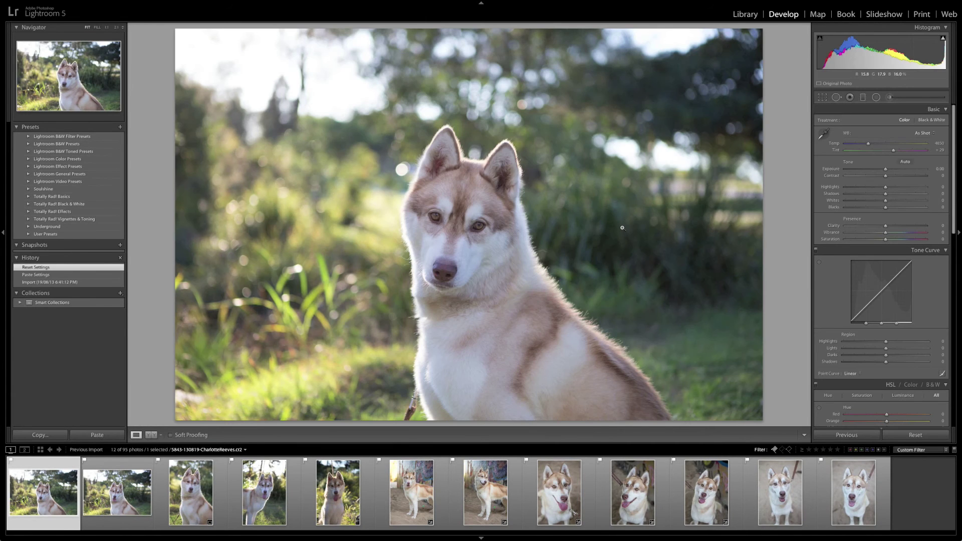
Step: Review the picks up to photo 5860, and paste the copied develop settings onto it
key("Right")
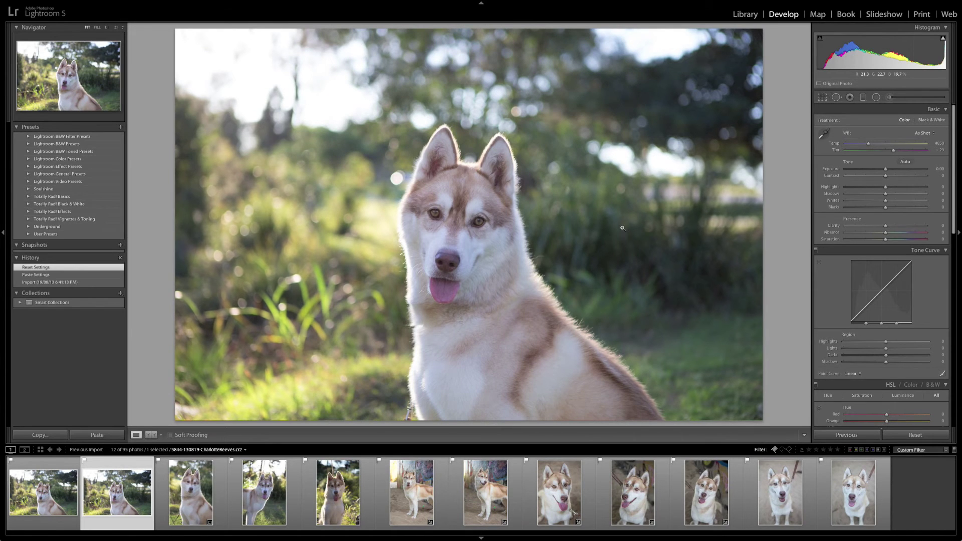
key("Right")
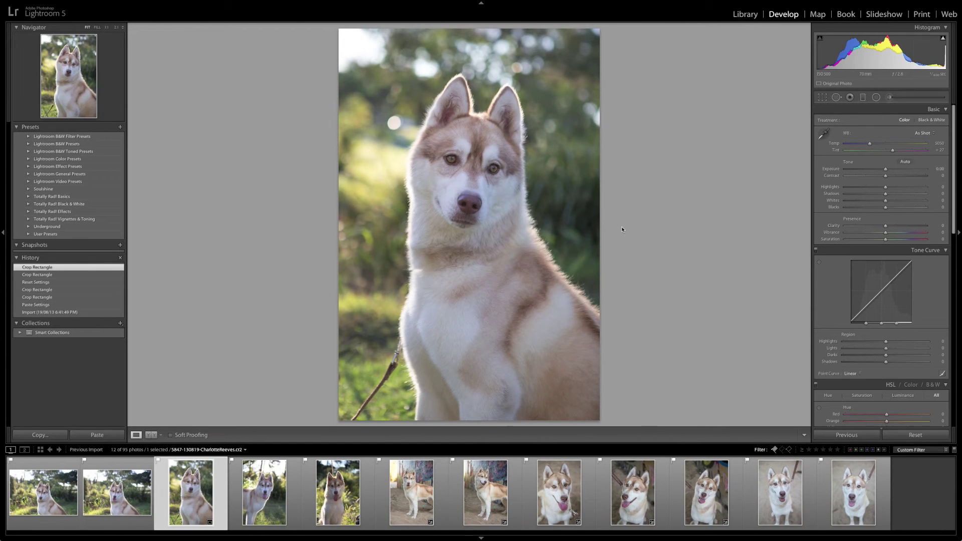
key("Right")
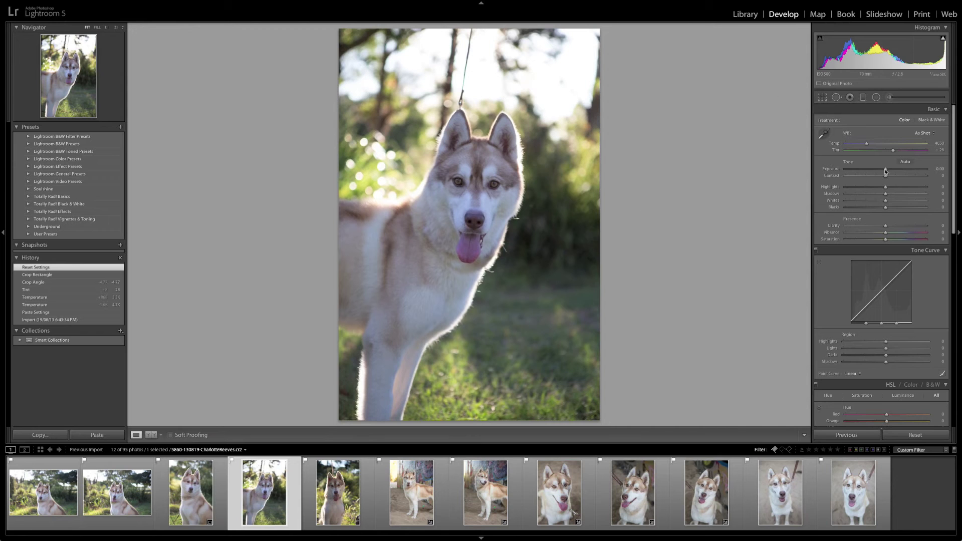
key("ctrl+shift+v")
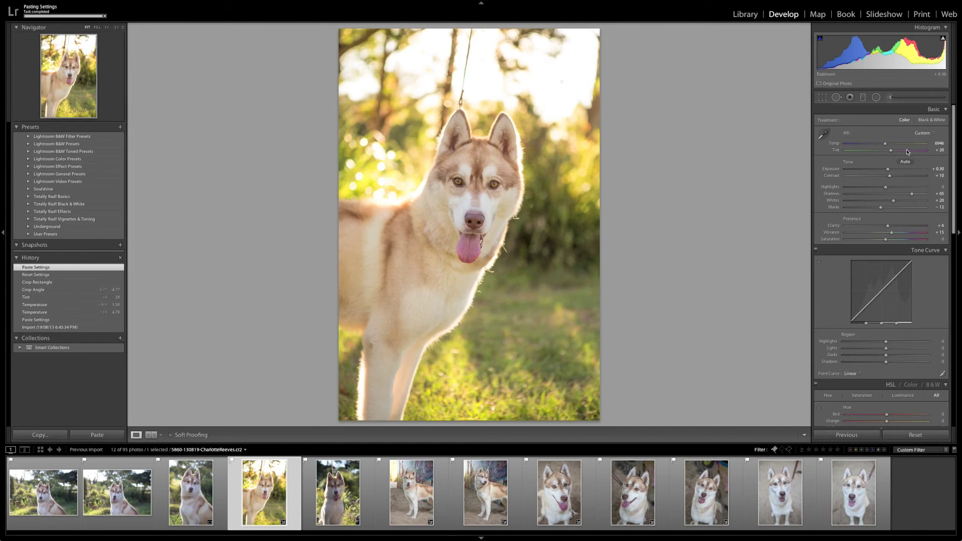
Step: Set photo 5860's temperature to 5599 and tint to +28, and crop it tighter around the dog with a -3.54 angle
left_click_drag(845, 152, 875, 145)
key("r")
left_click_drag(603, 200, 656, 186)
left_click_drag(469, 54, 466, 63)
left_click_drag(476, 144, 477, 142)
key("r")
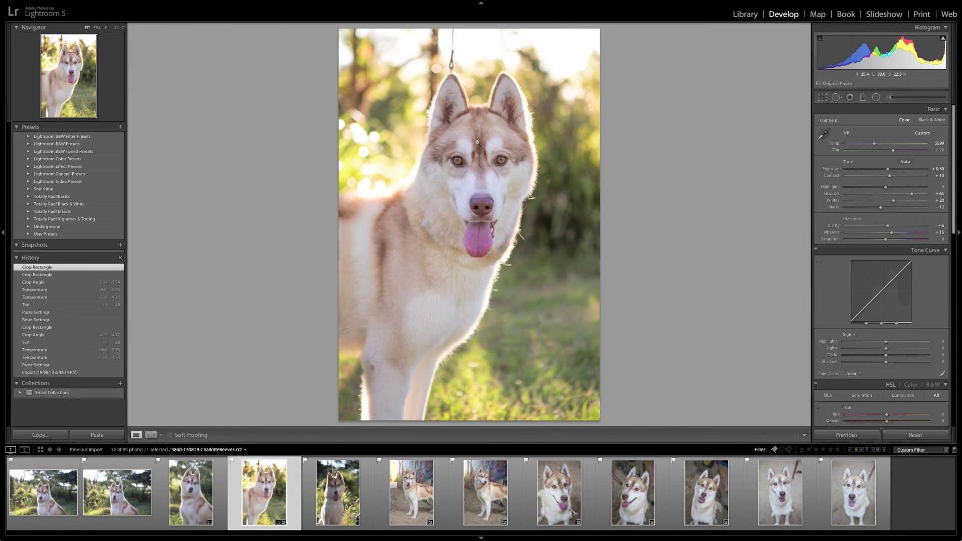
Step: Reposition the crop of photo 5860 to shift the dog slightly left in the frame
key("r")
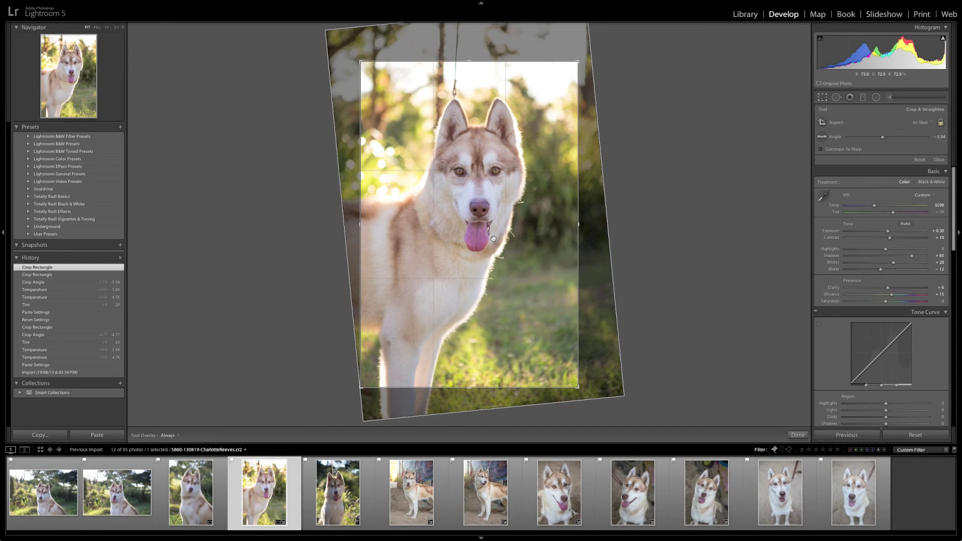
left_click_drag(475, 221, 469, 219)
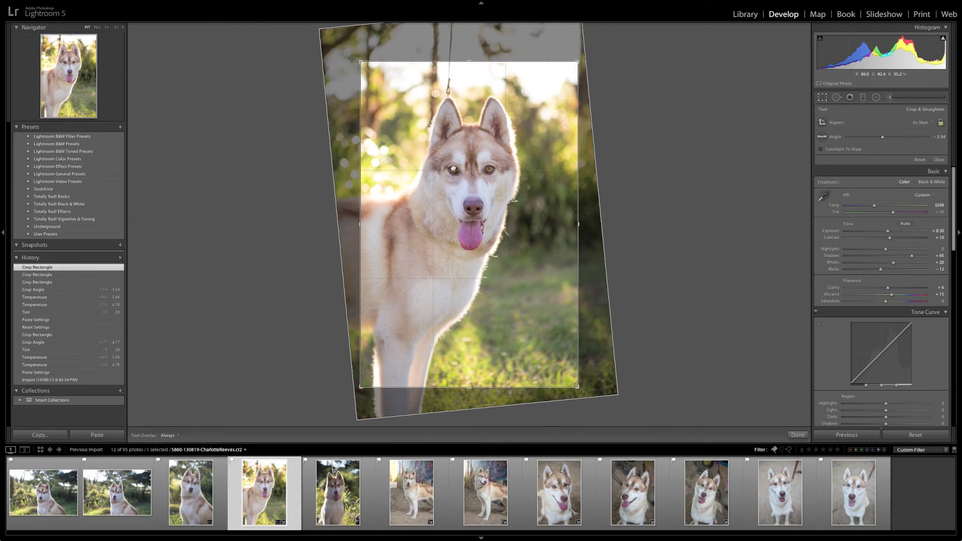
key("Return")
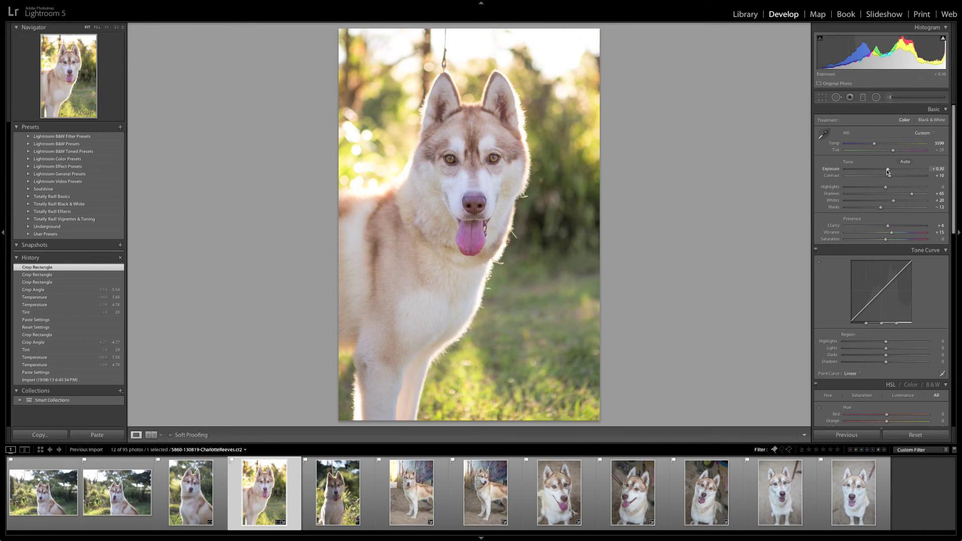
Step: Set photo 5860's exposure to +0.60, highlights to -44, shadows to +77 and blacks to -26, and compare it with the before view
left_click_drag(888, 169, 876, 210)
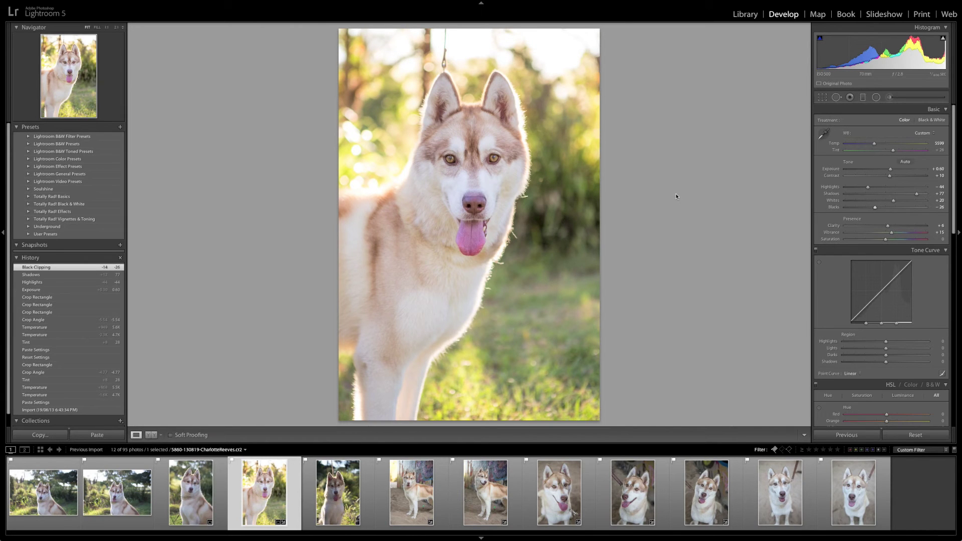
key("backslash")
key("backslash")
key("backslash")
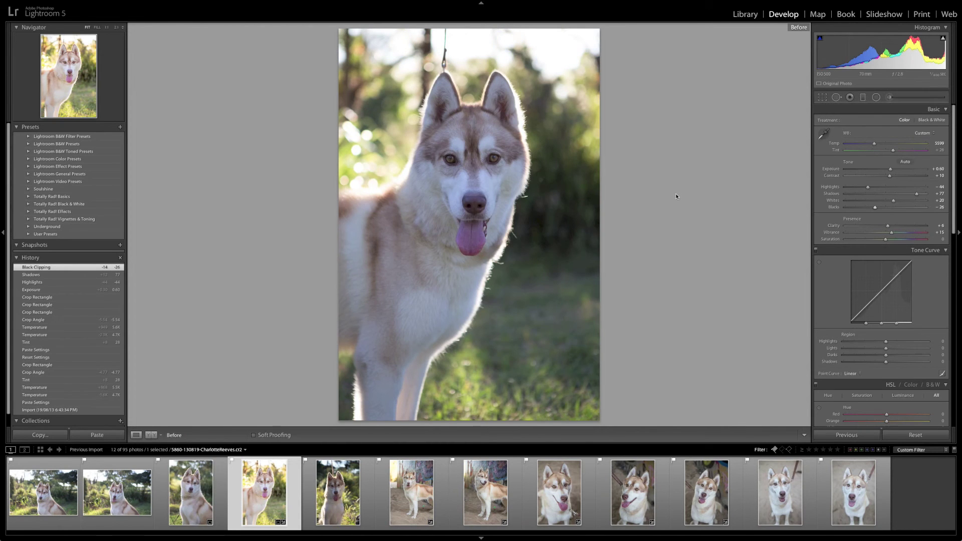
key("backslash")
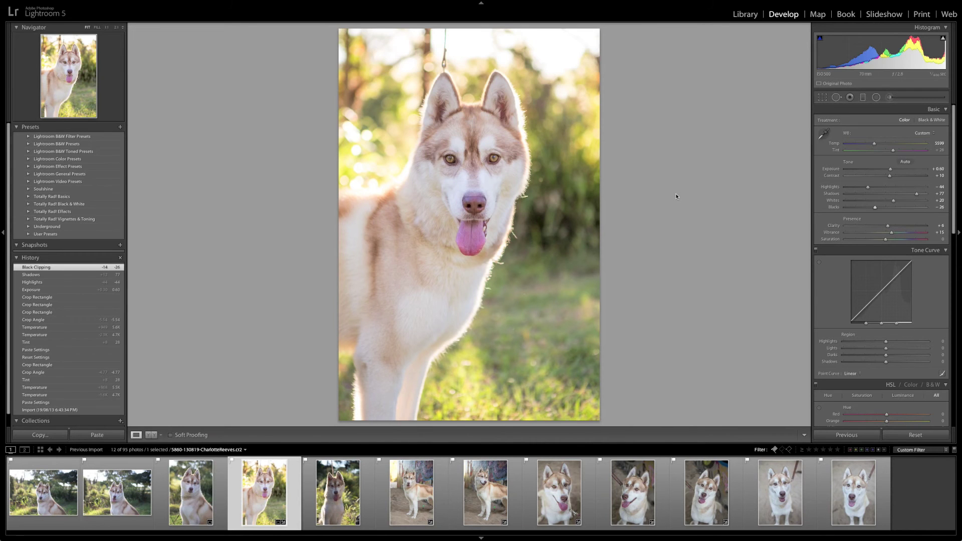
Step: Paste photo 5860's settings onto photo 5875, and set exposure to +1.70, highlights to -69, whites to +10 and temperature to 5088
key("Right")
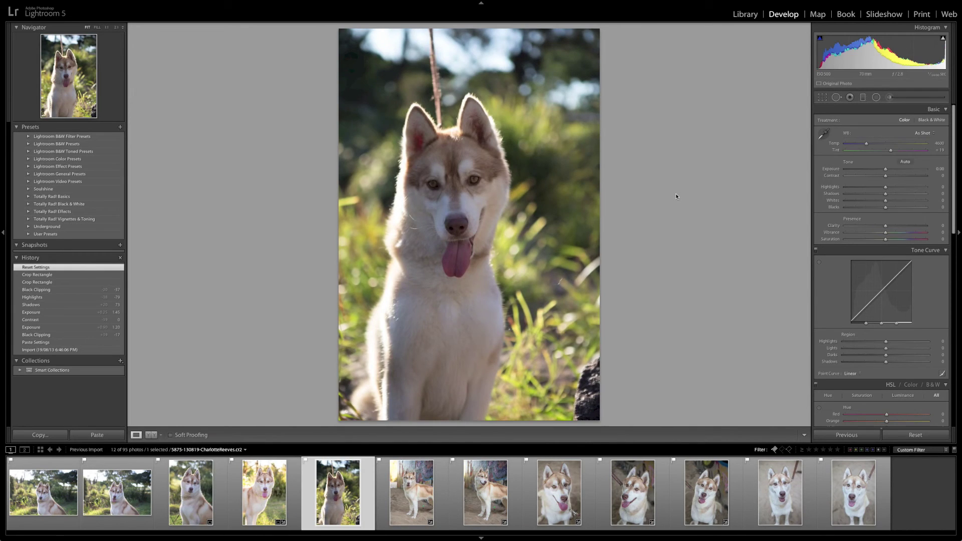
key("ctrl+shift+v")
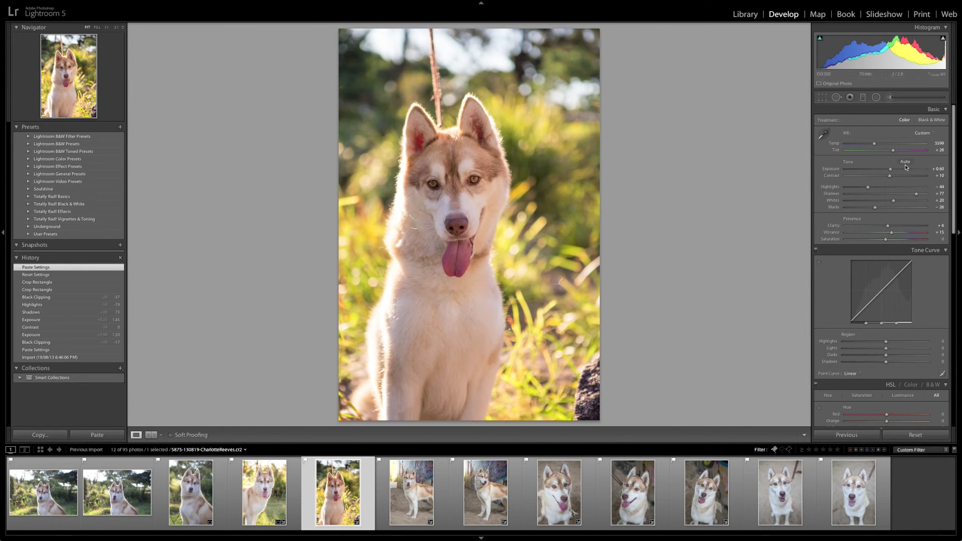
left_click_drag(891, 169, 858, 188)
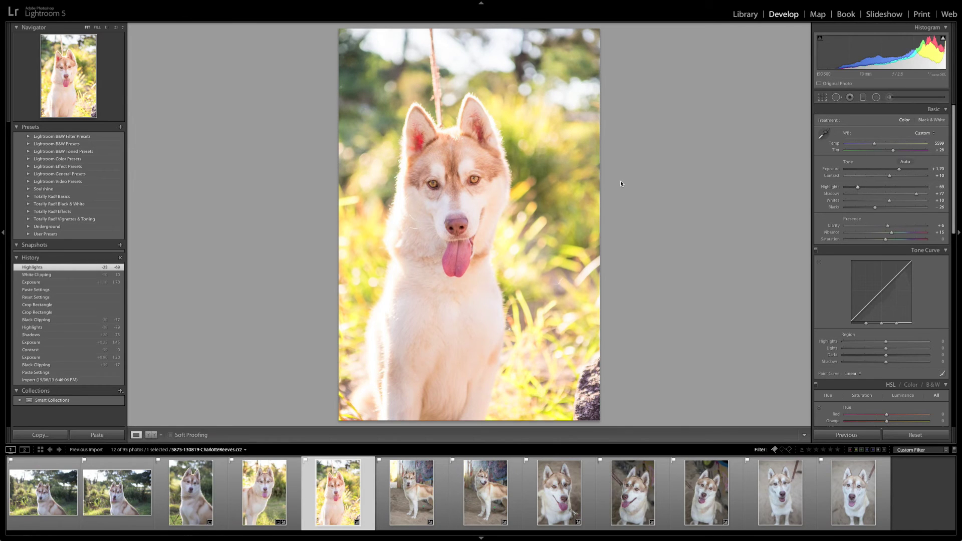
left_click(867, 144)
left_click_drag(868, 145, 870, 144)
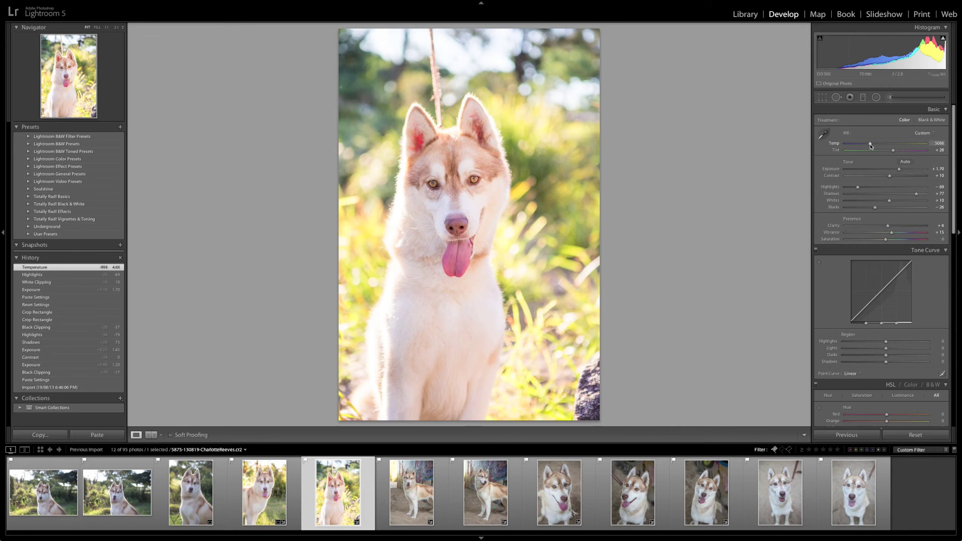
Step: Crop photo 5875 tighter from the upper-right corner to trim the rock, and compare it with photo 5860
key("r")
left_click_drag(600, 29, 587, 47)
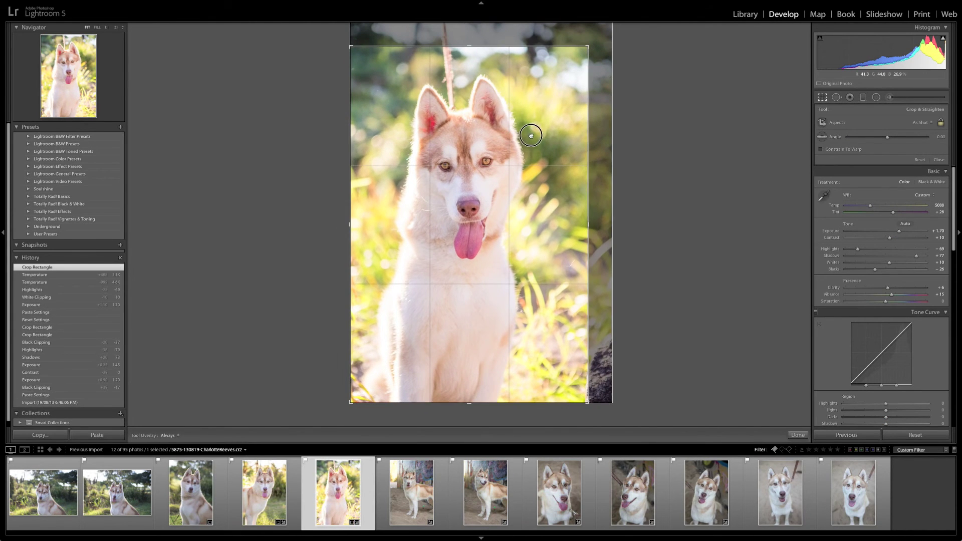
key("r")
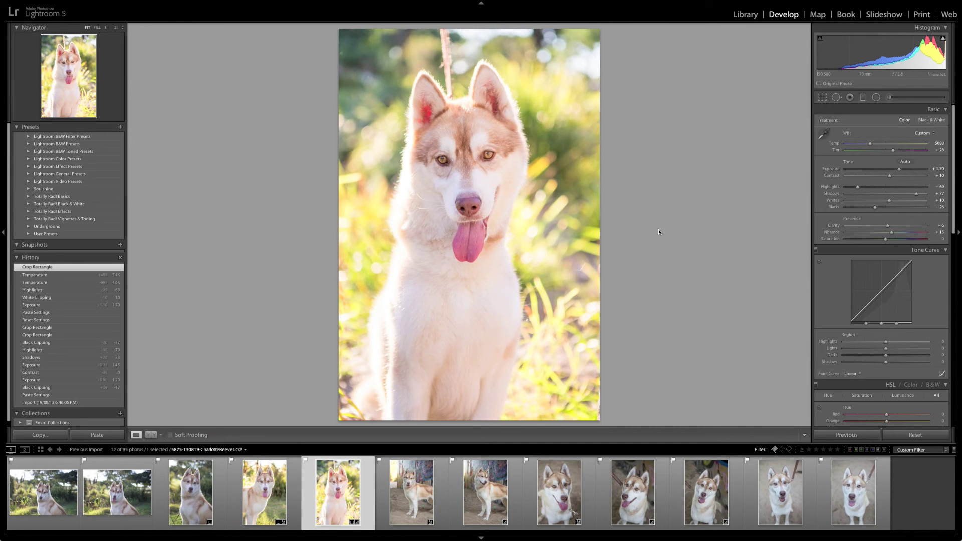
key("Left")
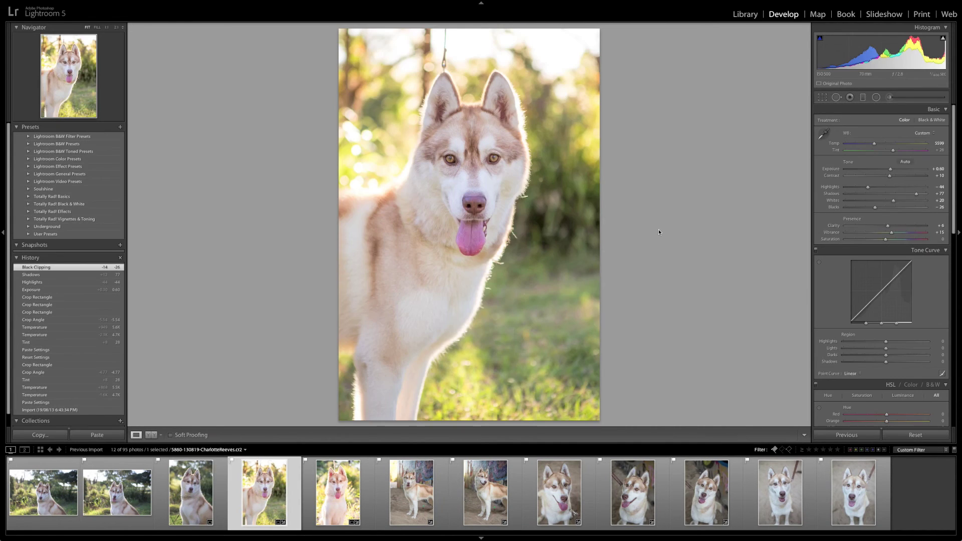
key("Right")
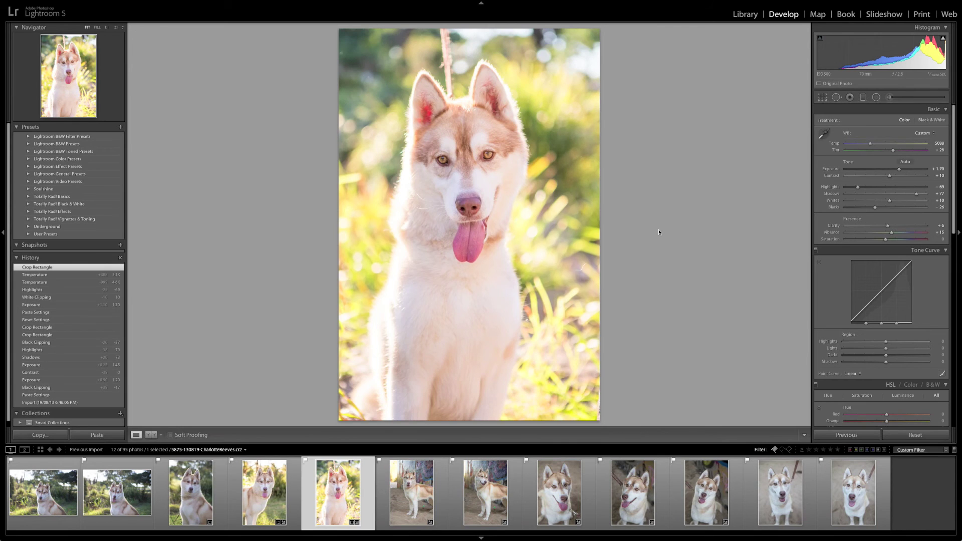
Step: Crop photo 5885 slightly tighter and reposition the crop around the standing dog
key("Right")
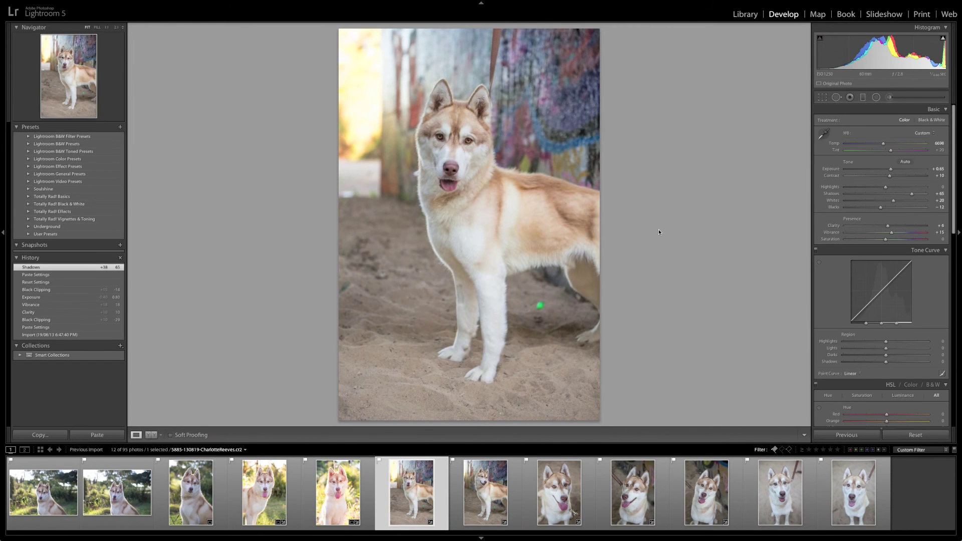
key("r")
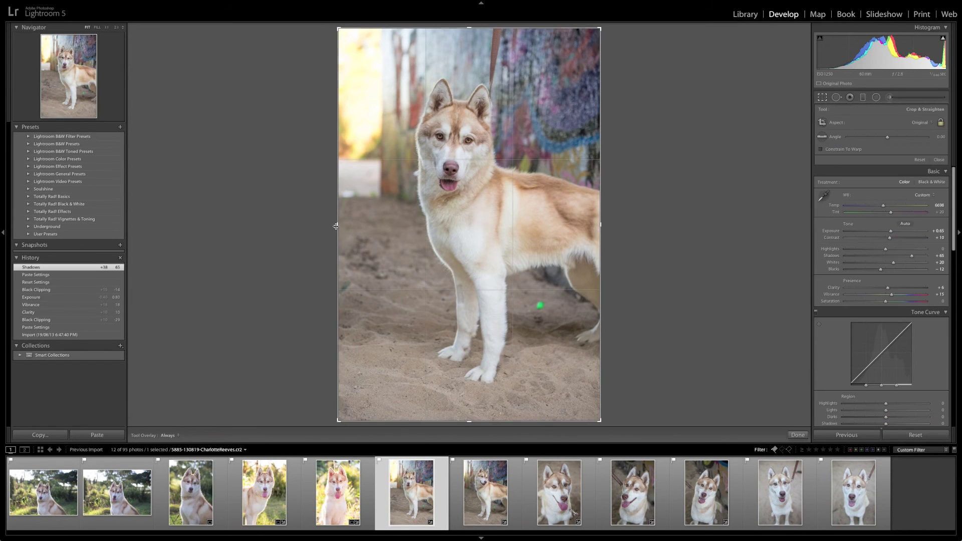
left_click_drag(336, 226, 350, 226)
left_click_drag(438, 221, 439, 228)
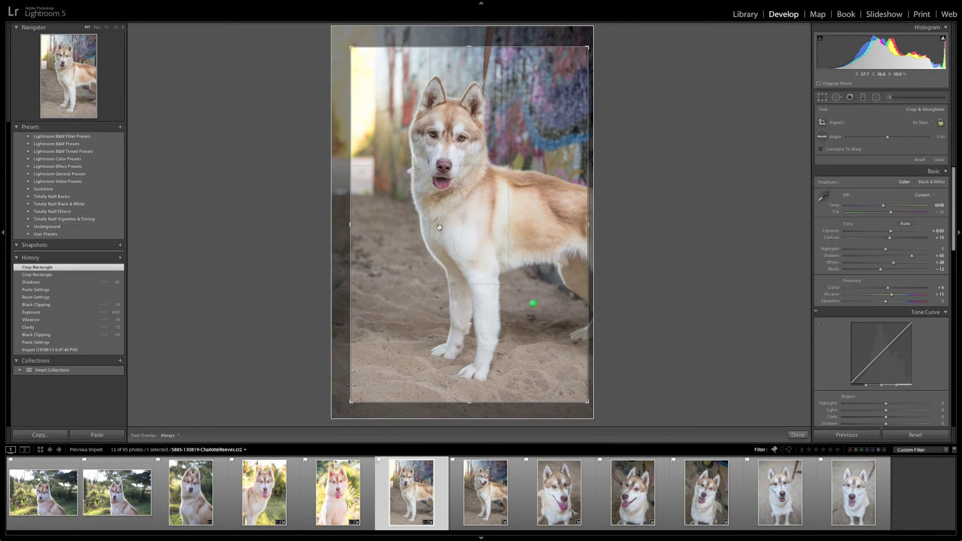
key("r")
Step: Review picks 5889 to 5908, comparing portraits 5898 and 5905, and remove the pick flag from 5908
key("Right")
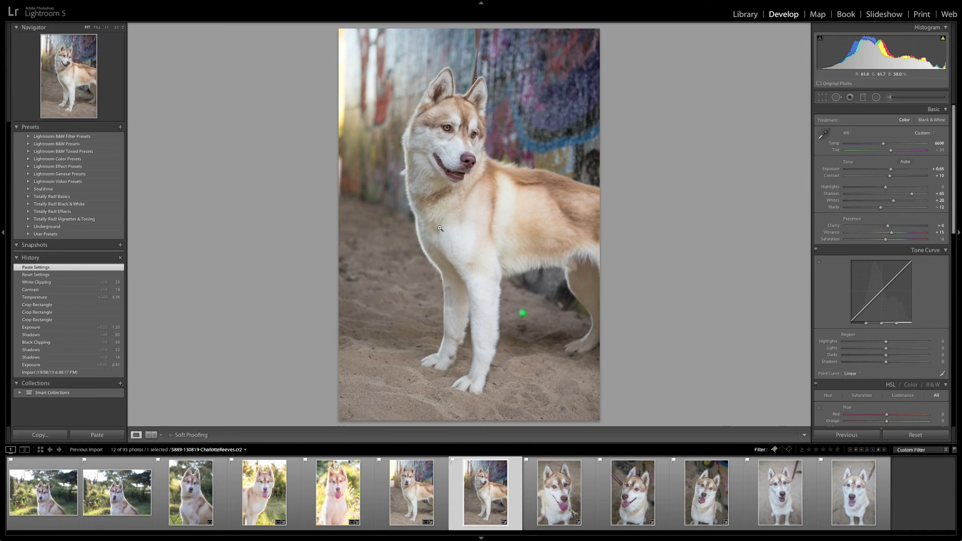
key("Right")
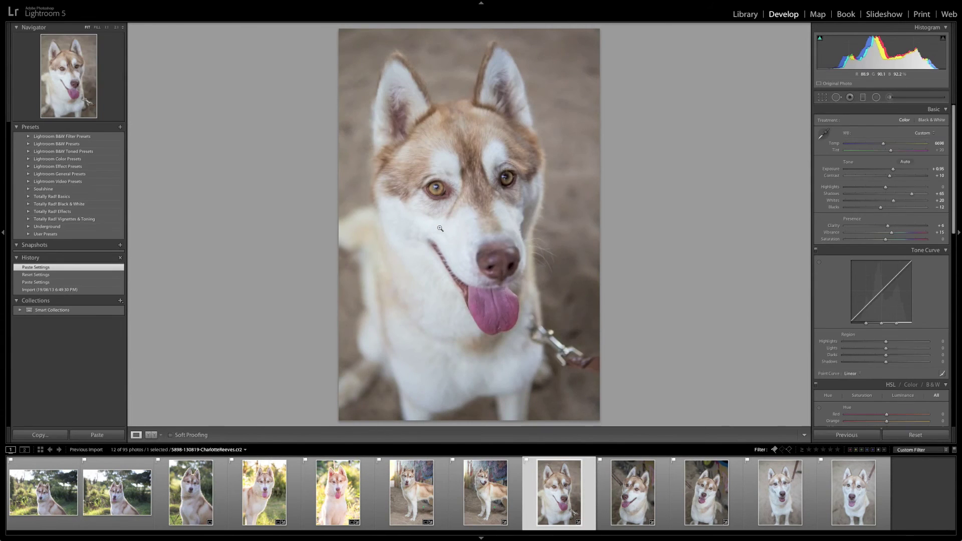
key("Right")
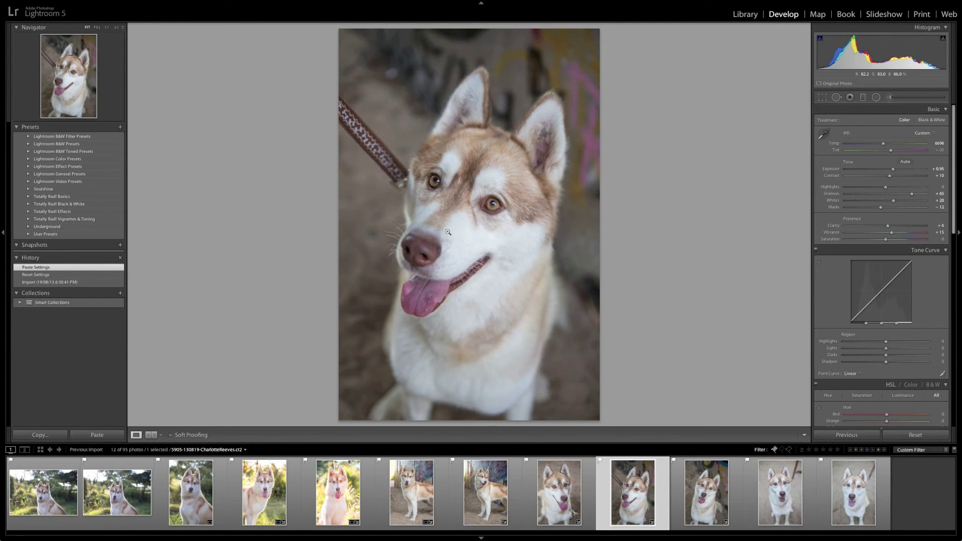
key("Left")
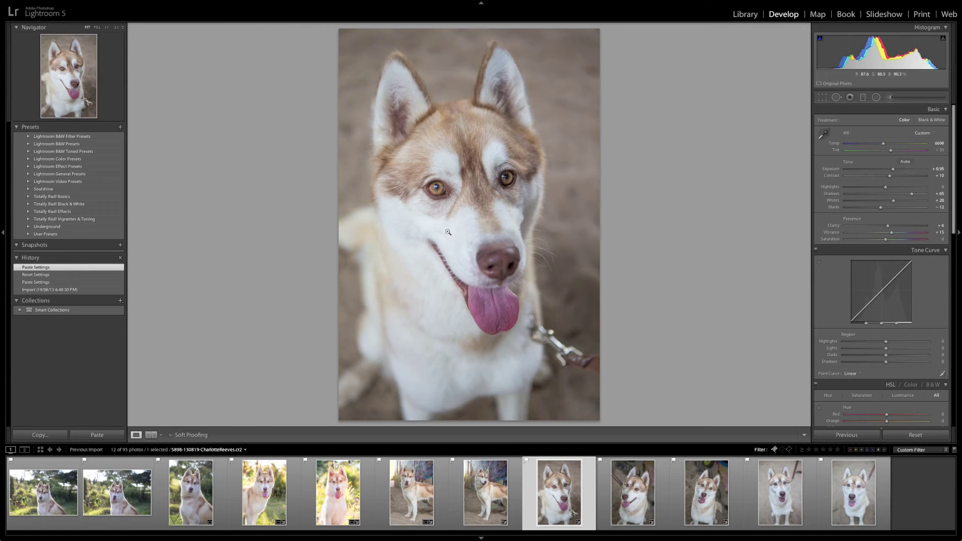
key("Right")
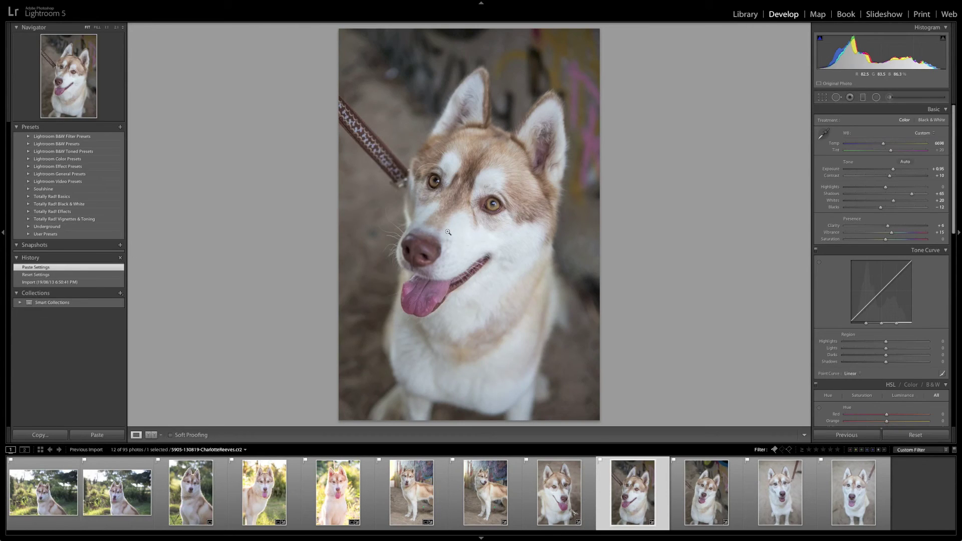
key("Right")
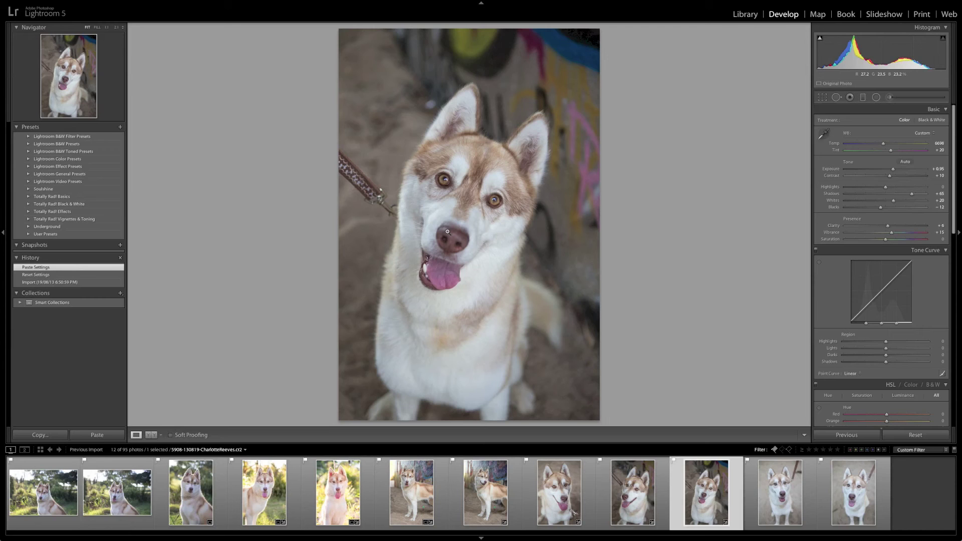
key("u")
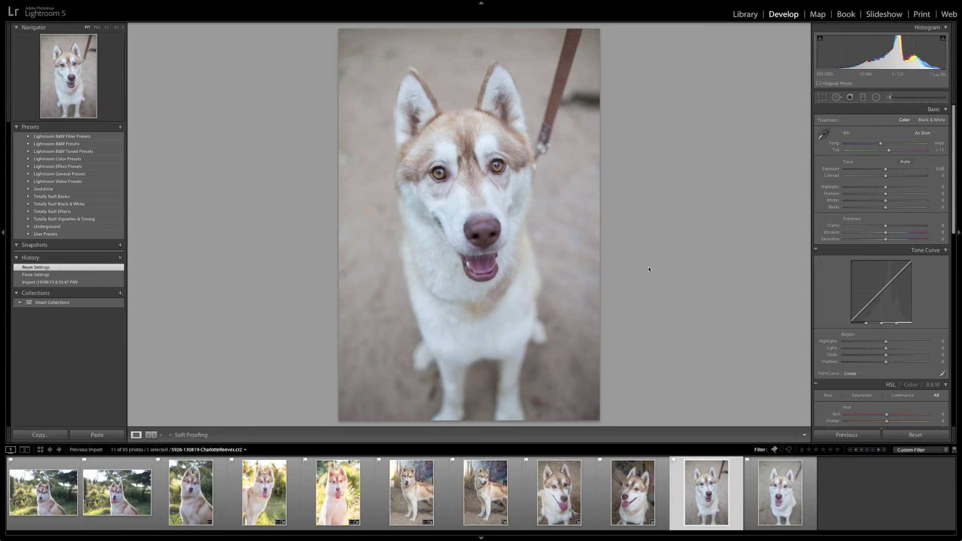
Step: Paste the copied settings onto photo 5926, reset its exposure and tint to their defaults, and set the temperature to 7358
key("ctrl+shift+v")
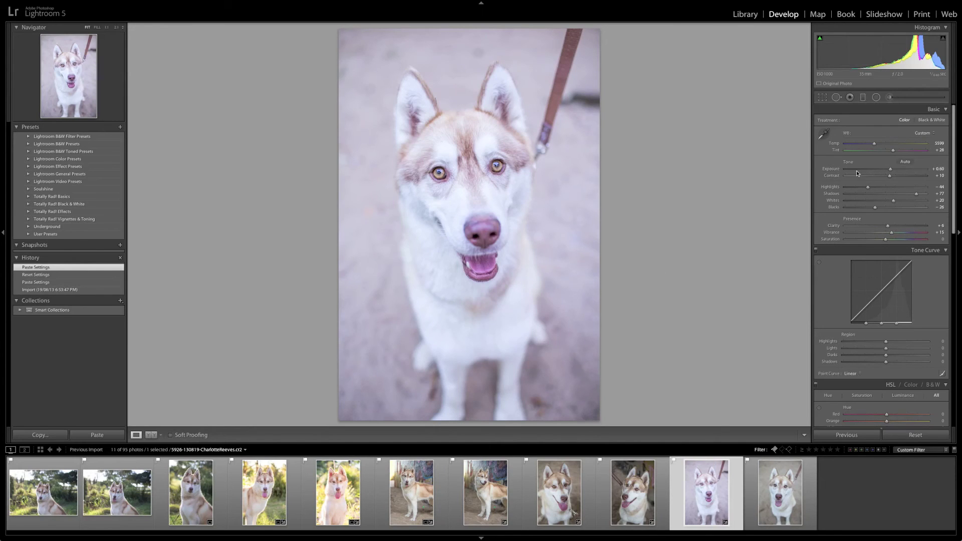
double_click(832, 170)
double_click(834, 144)
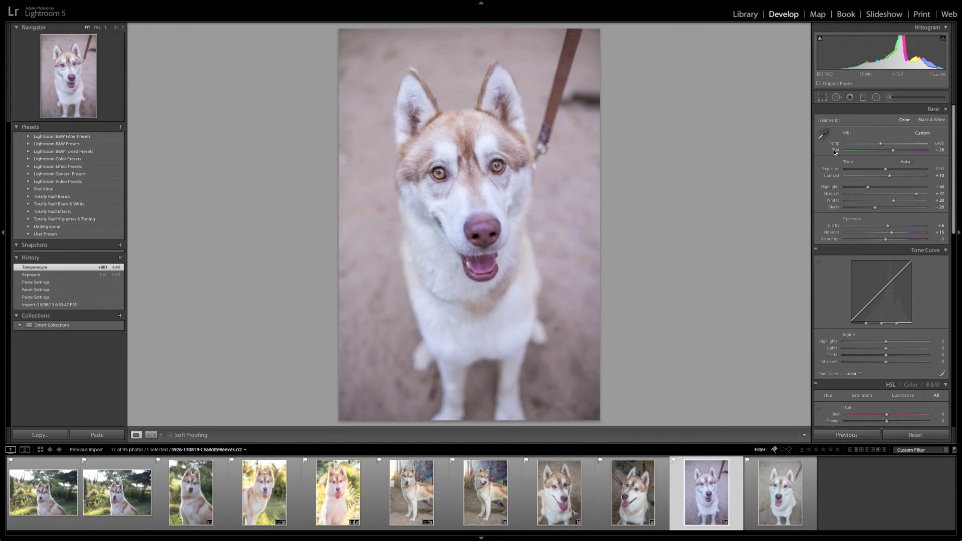
double_click(834, 150)
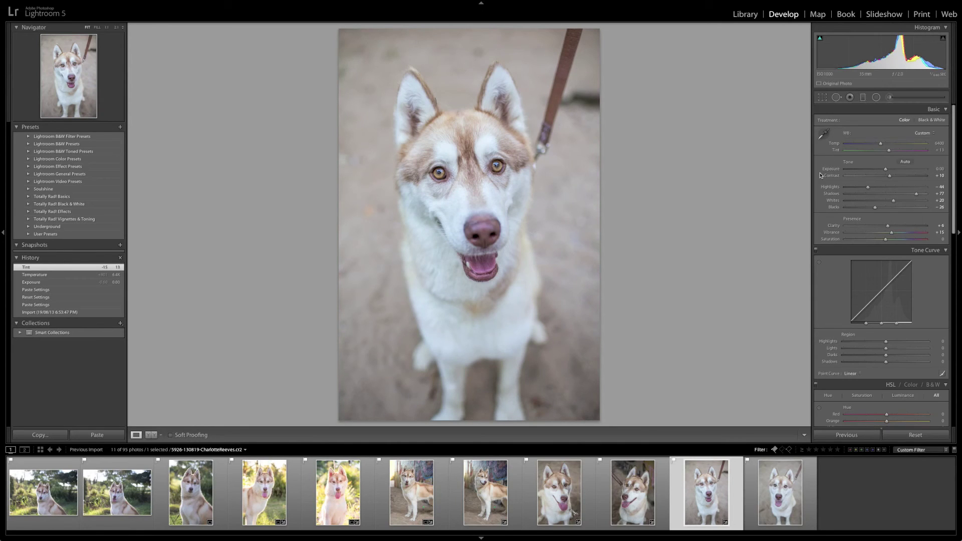
left_click_drag(881, 144, 888, 145)
Step: Copy the develop settings of photo 5926 onto photo 5935, and compare the two portraits
key("super+shift+c")
key("Return")
key("Right")
key("super+shift+v")
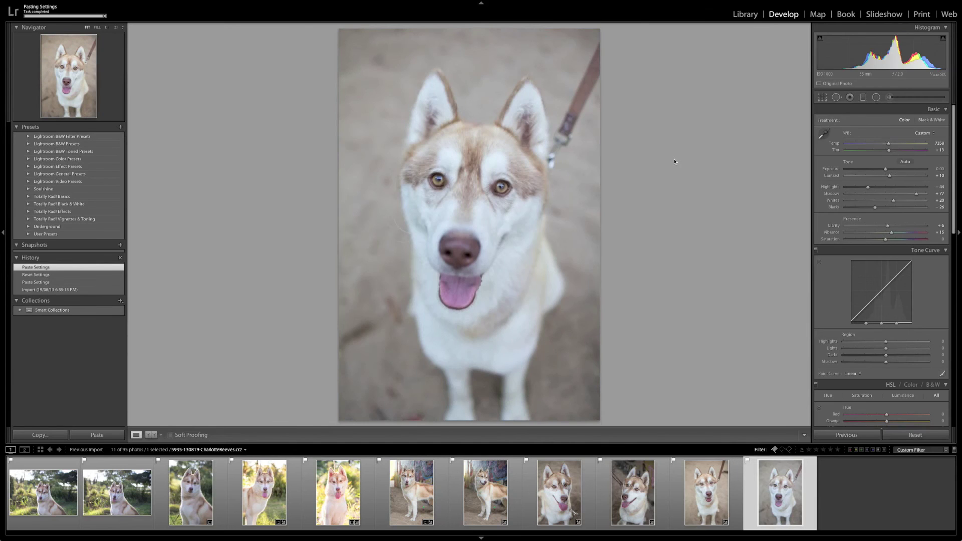
key("Left")
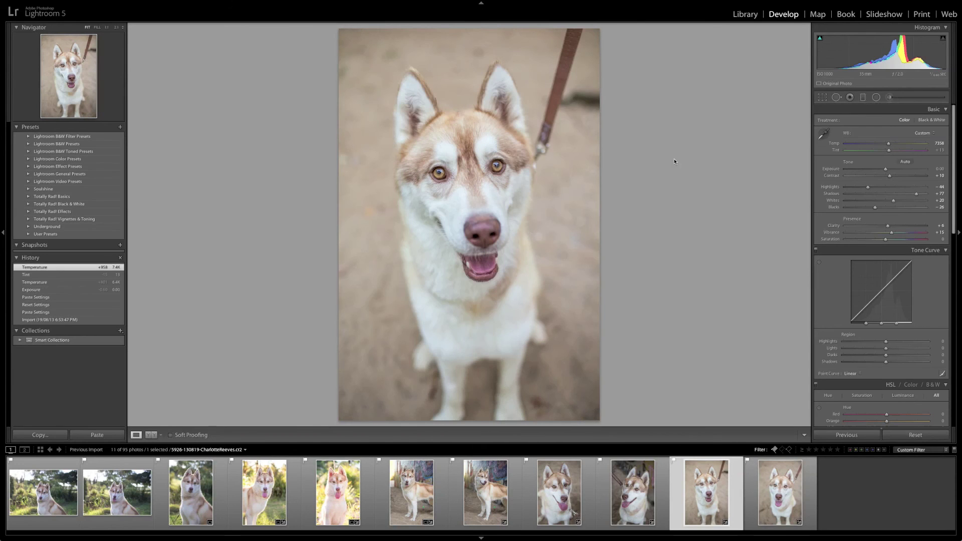
key("Right")
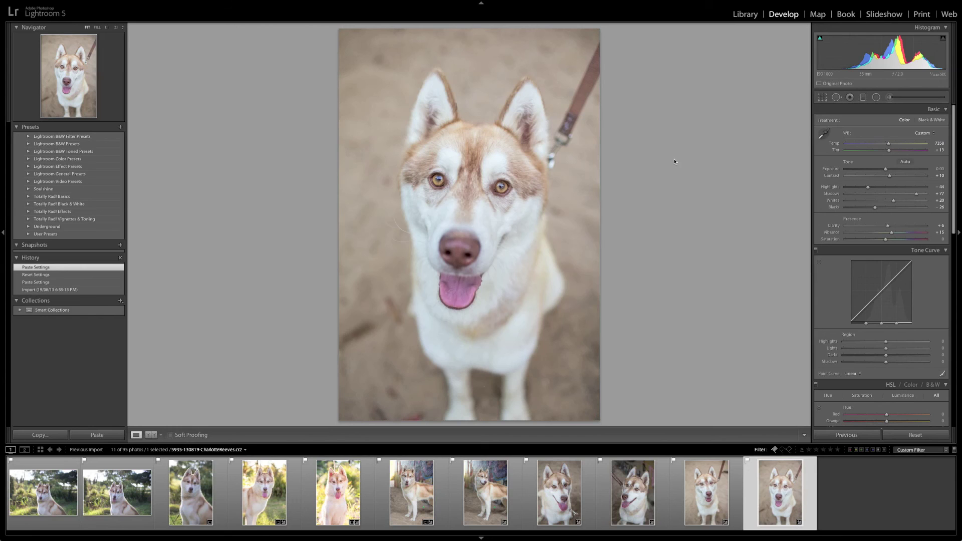
key("Left")
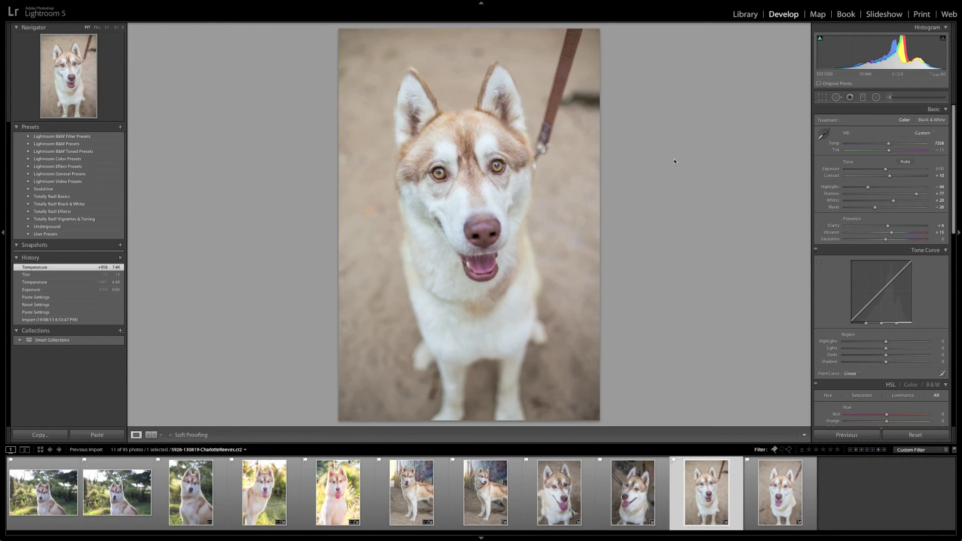
key("Right")
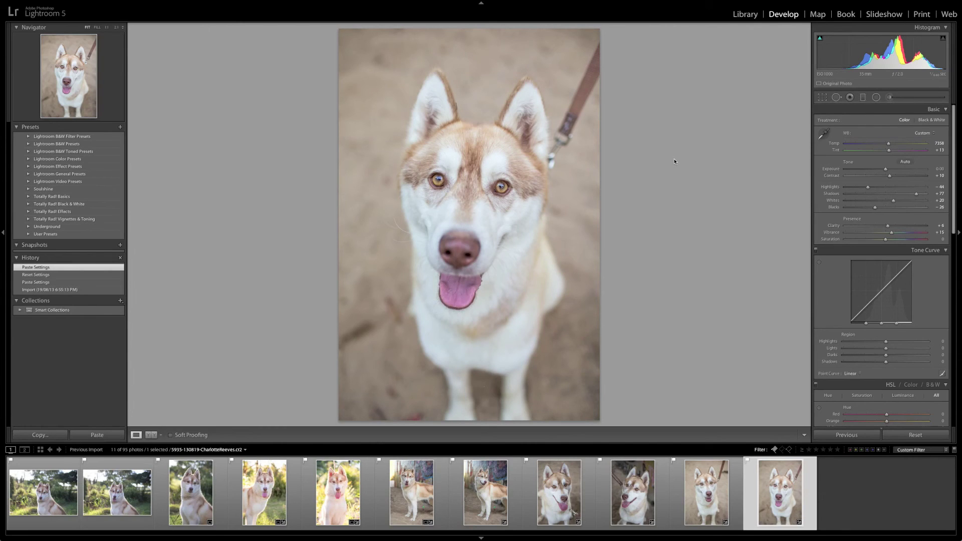
key("Left")
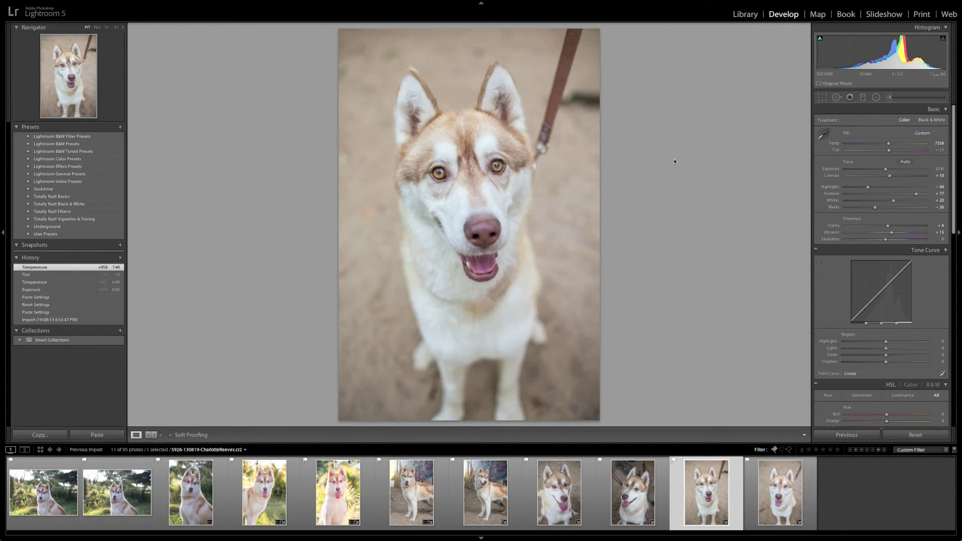
key("Right")
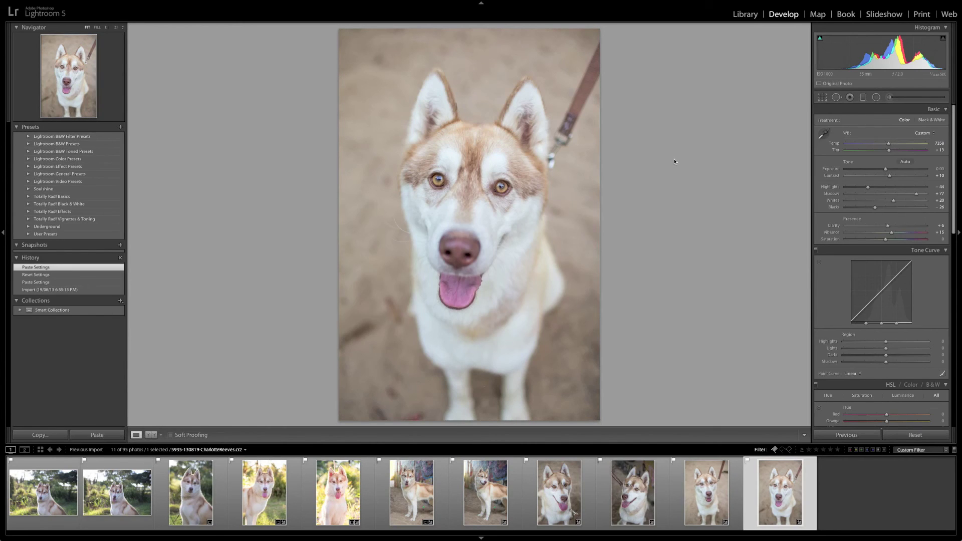
Step: Compare portraits 5926 and 5935, and remove the pick flag from photo 5926
key("Left")
key("Right")
key("Left")
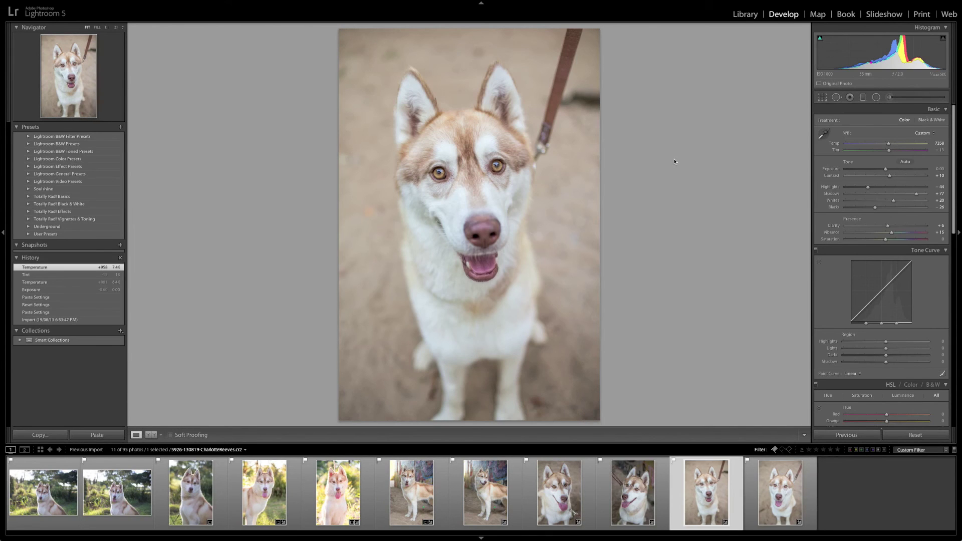
key("u")
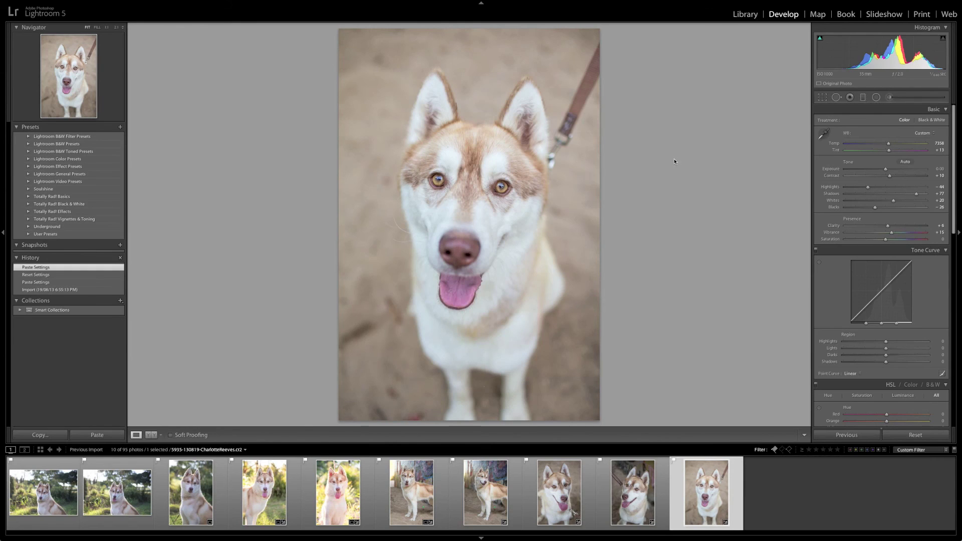
Step: Compare portraits 5898 and 5905, and set photo 5905's shadows to +82 and exposure to +1.30
key("Left")
key("Left")
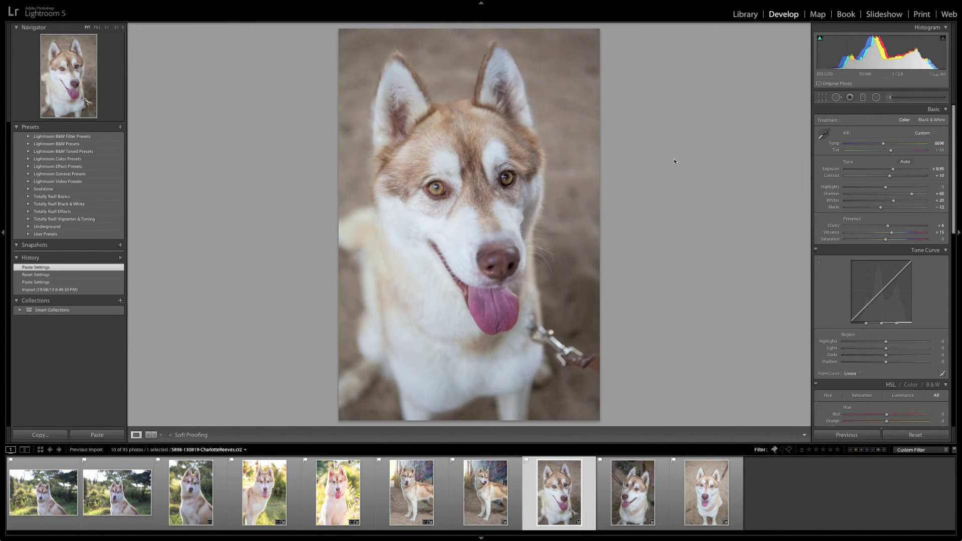
key("Right")
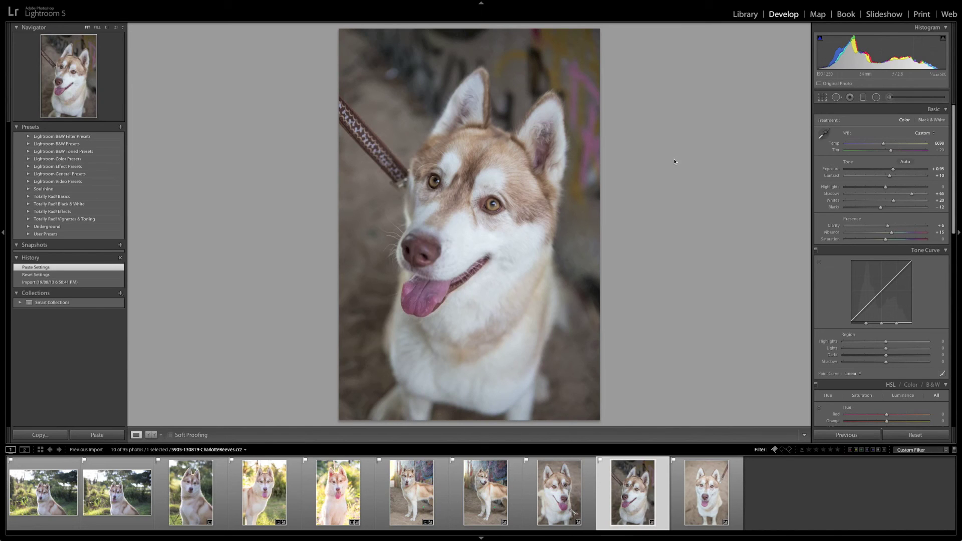
left_click_drag(912, 193, 897, 170)
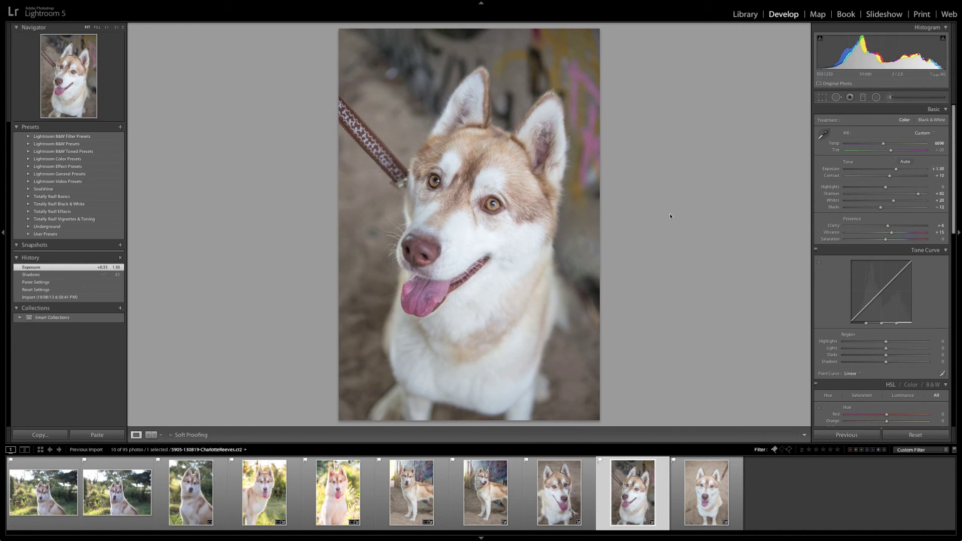
Step: Check photo 5905 against photo 5898 again, and remove the pick flag from 5905
key("Left")
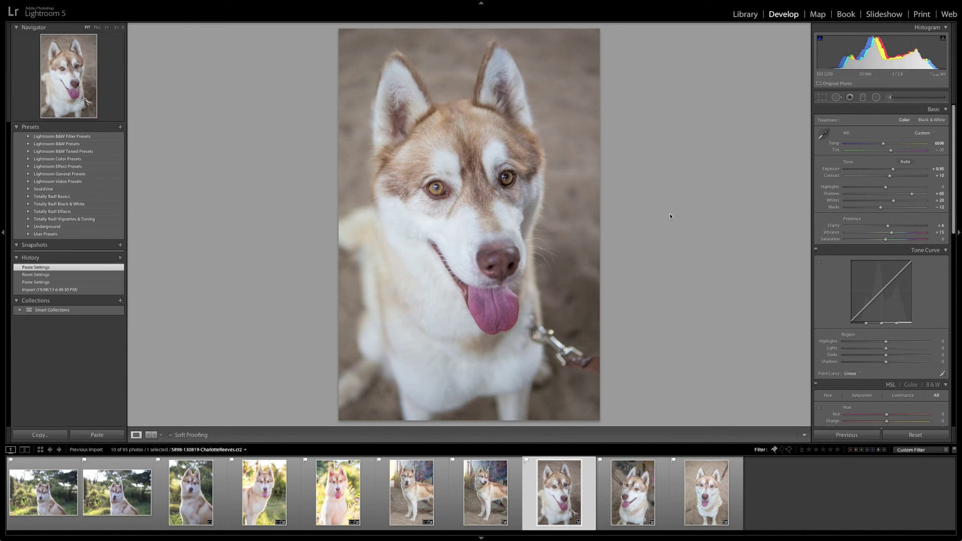
key("Right")
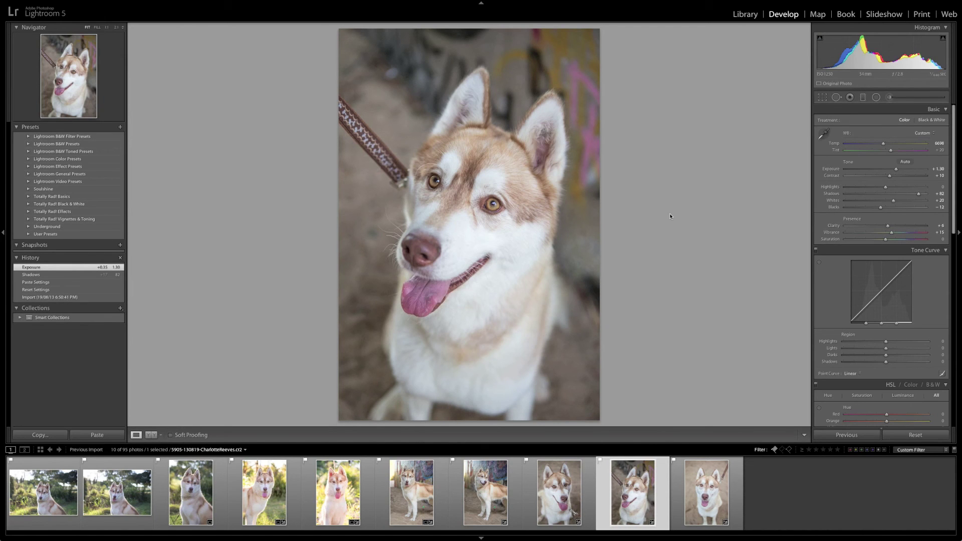
key("u")
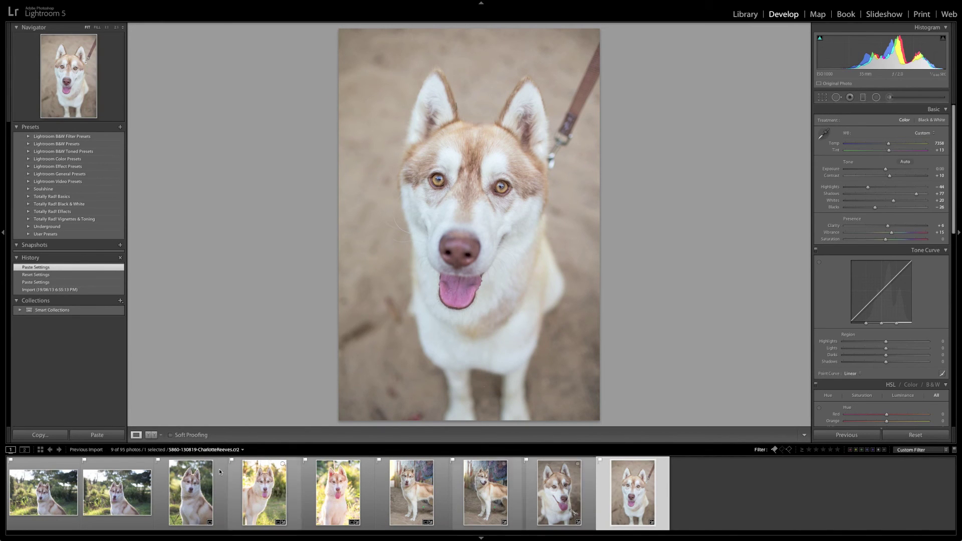
Step: Copy the develop settings of photo 5860 onto the sitting portrait 5847
left_click(193, 494)
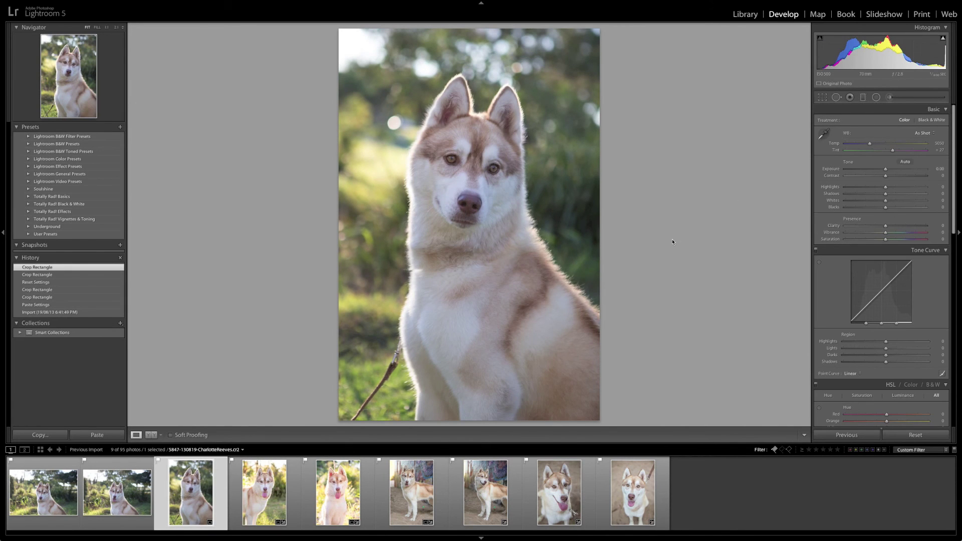
key("Right")
key("super+shift+c")
key("Return")
key("Left")
key("super+shift+v")
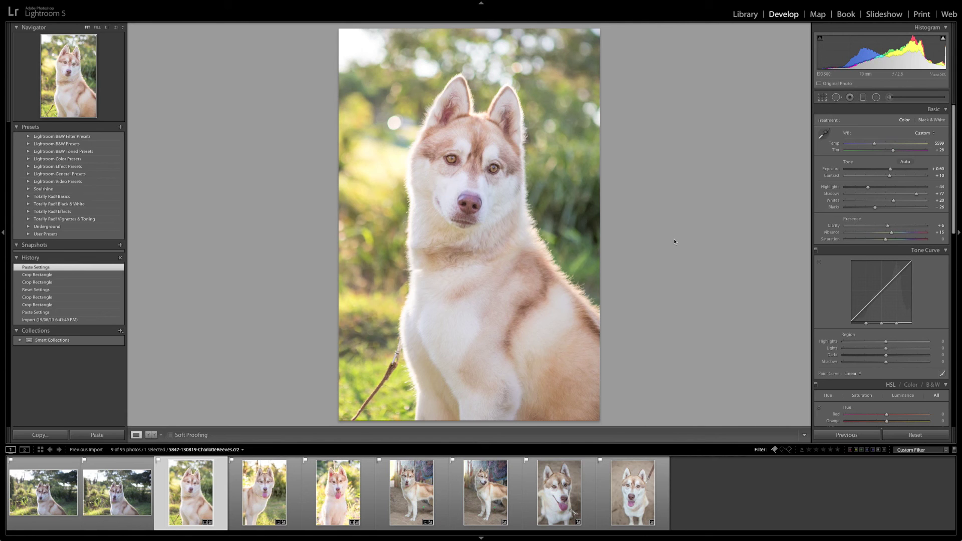
Step: Review photos 5860 and 5875, and remove the pick flag from 5875
key("Right")
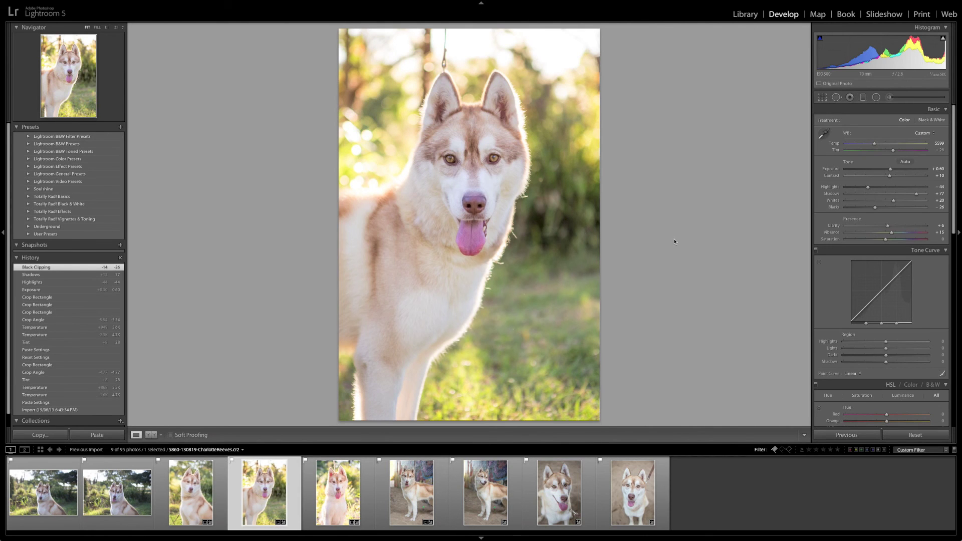
key("Right")
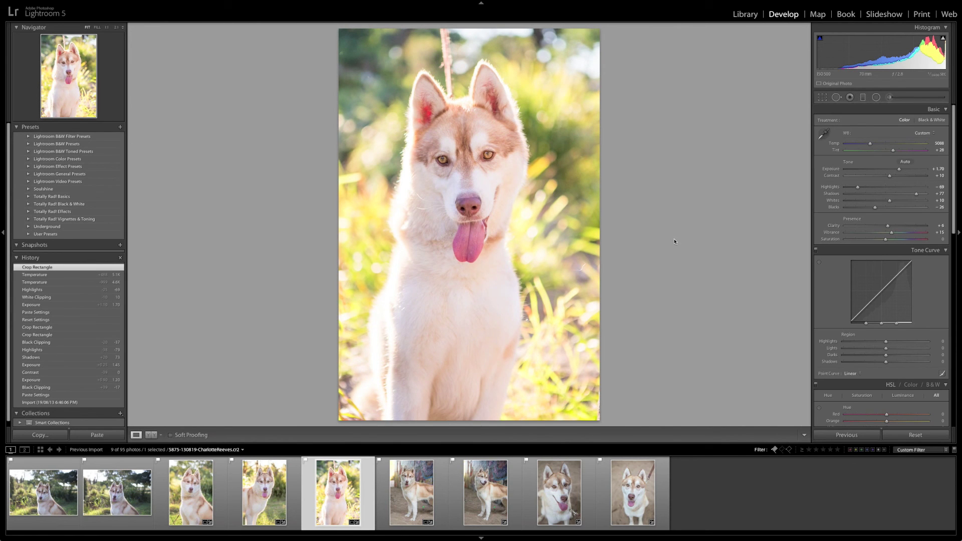
key("u")
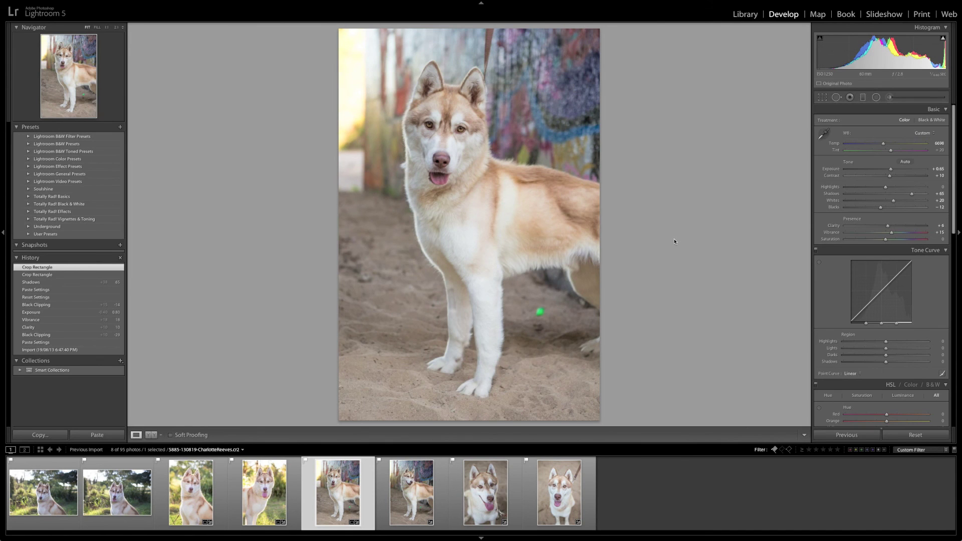
Step: Compare standing shots 5885 and 5889, and set photo 5898's shadows to +77, exposure to +1.10 and temperature to 6834
key("Right")
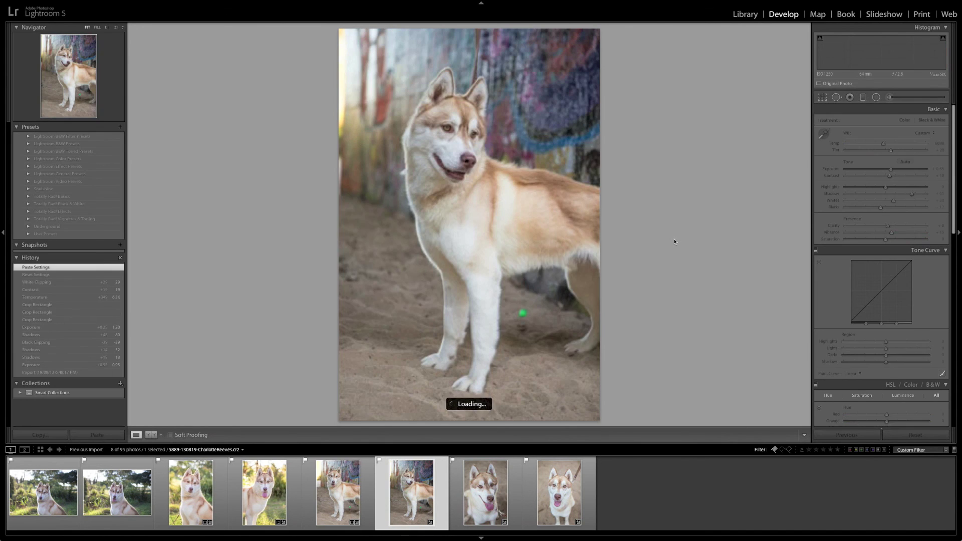
key("Left")
key("Right")
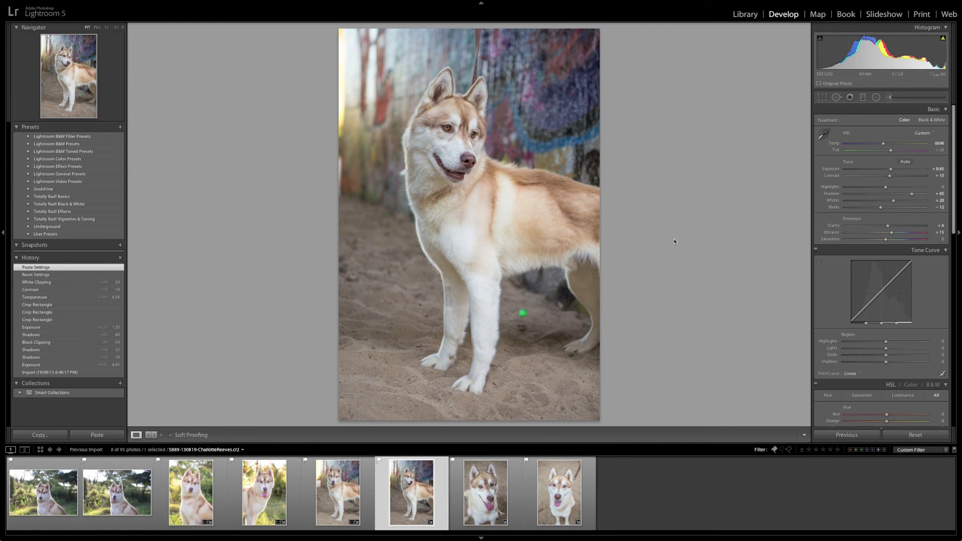
key("Left")
key("Right")
key("Right")
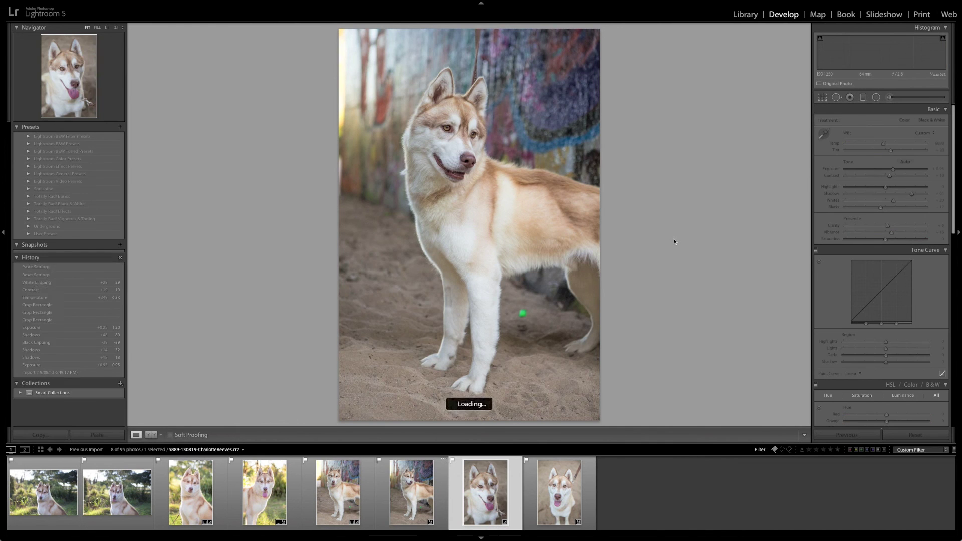
left_click_drag(912, 194, 885, 143)
Step: Copy the develop settings of photo 5847 onto the two landscape-format shots, 5844 and 5843
left_click(60, 490)
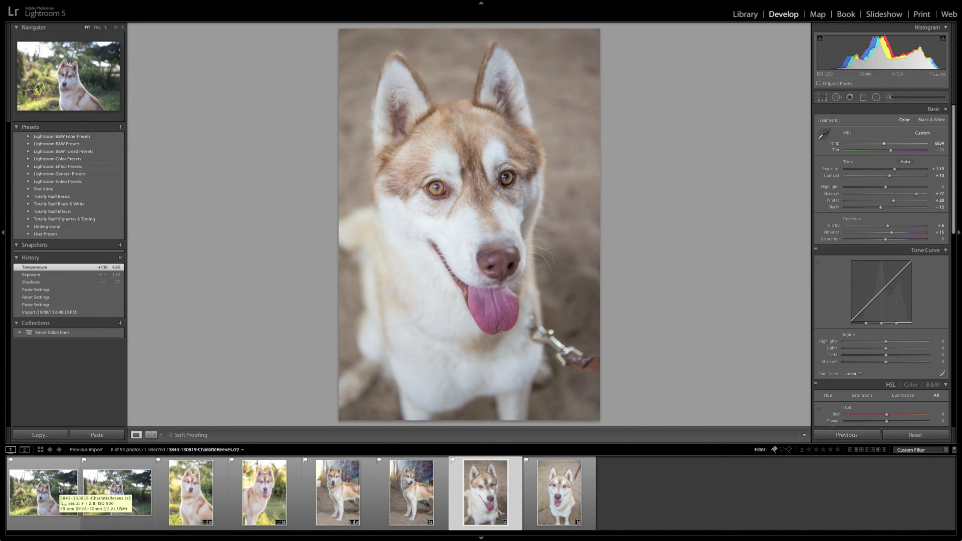
left_click(190, 498)
key("ctrl+shift+c")
key("Return")
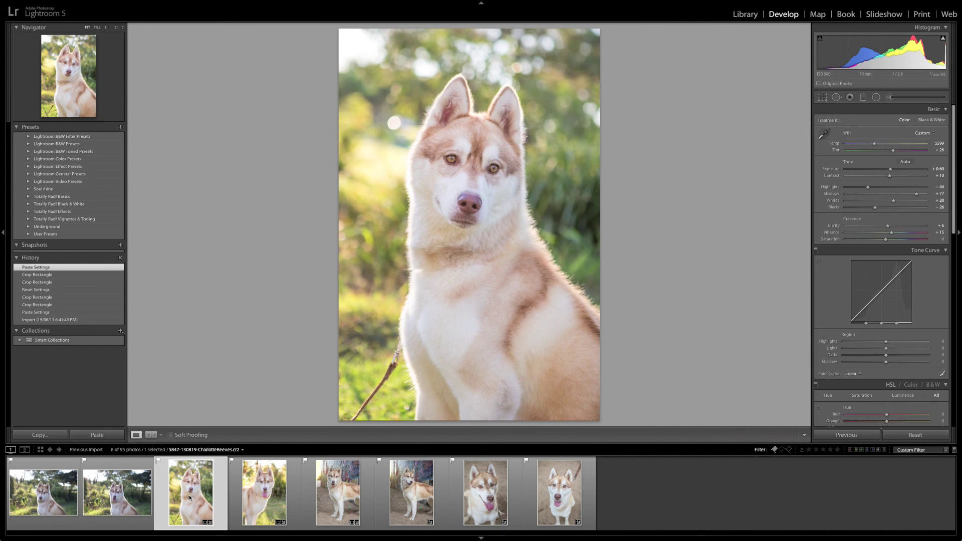
key("Left")
key("ctrl+shift+v")
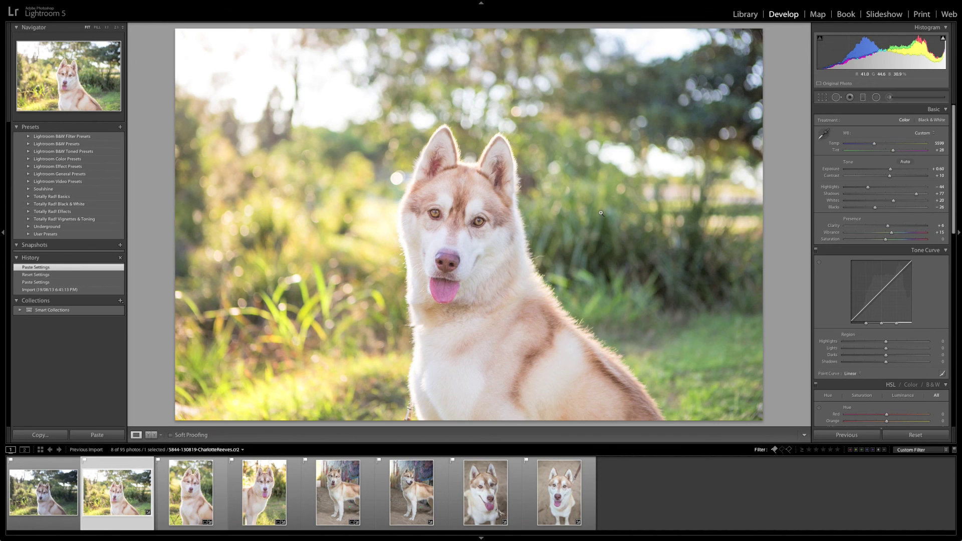
key("Left")
key("ctrl+shift+v")
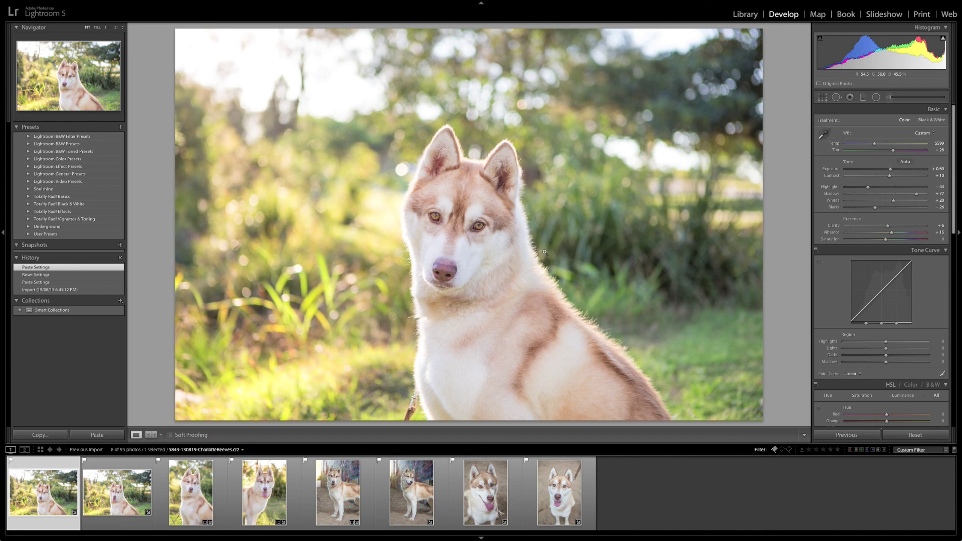
Step: Set the standing dog photo 5885's exposure to +0.90, highlights to -35, shadows to +81 and blacks to -22
key("Right")
key("Right")
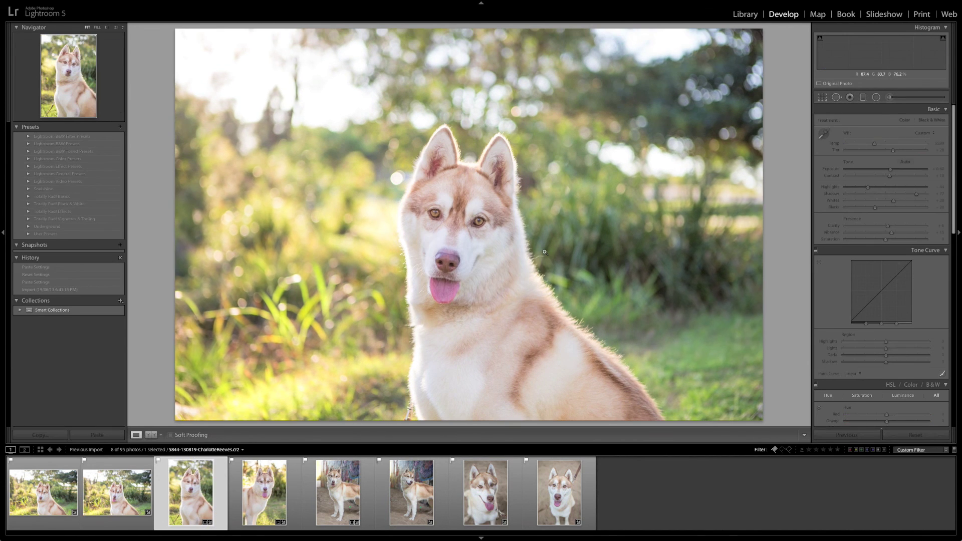
key("Right")
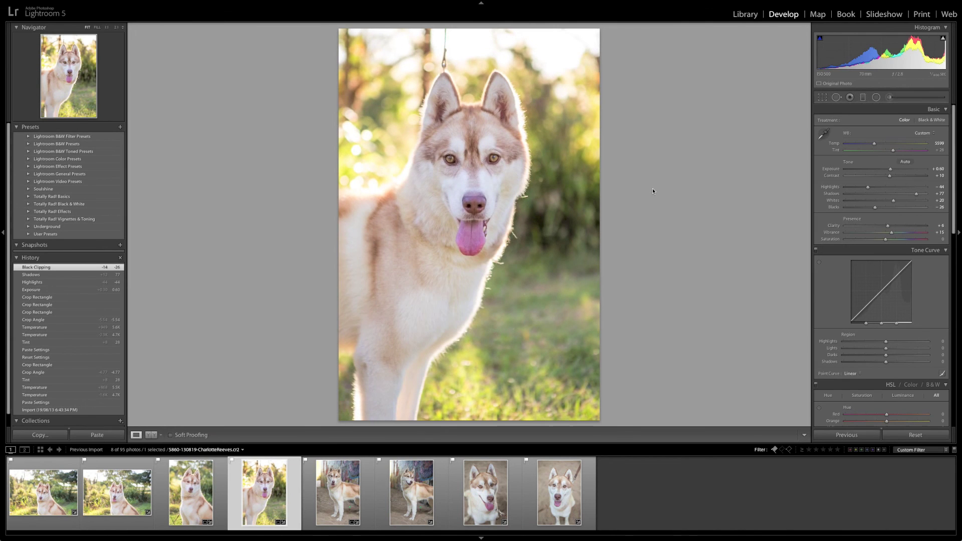
key("Right")
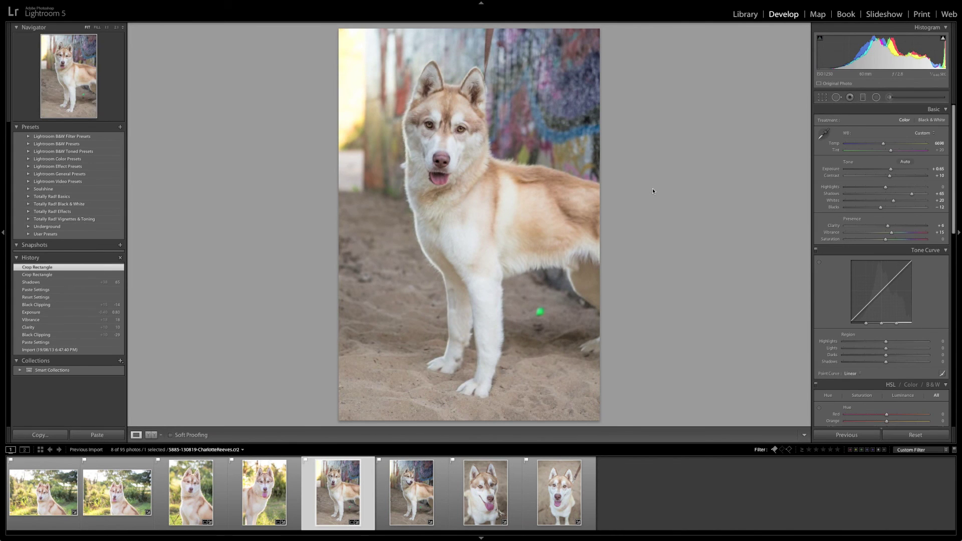
left_click_drag(890, 170, 919, 195)
Step: Copy the develop settings of photo 5885 onto photo 5889, and set 5889's exposure to +1.05
key("ctrl+shift+c")
key("Return")
key("Right")
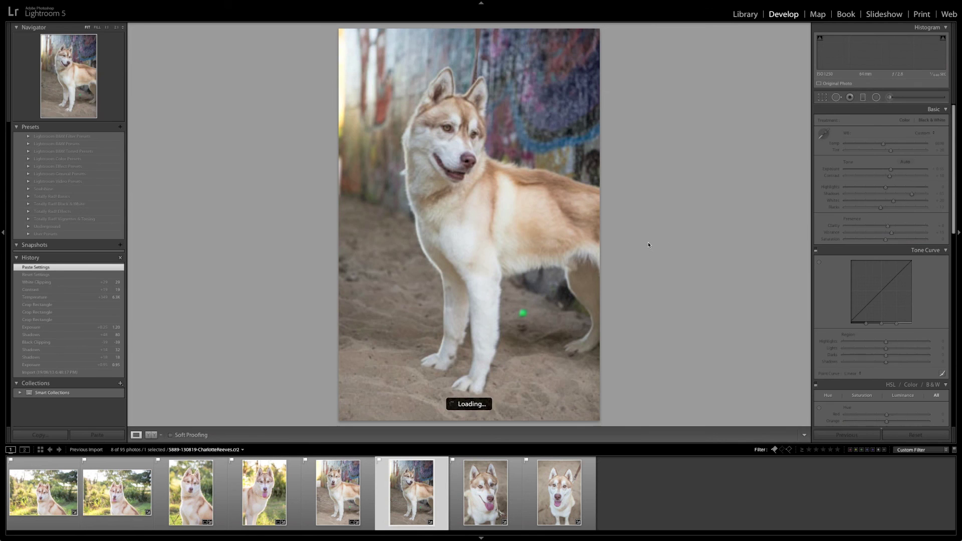
key("ctrl+shift+v")
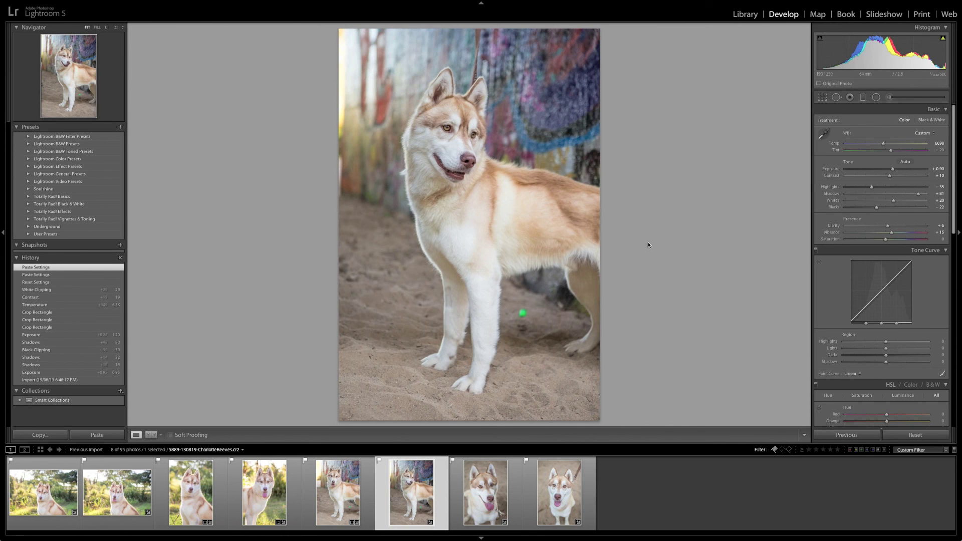
left_click_drag(893, 170, 895, 170)
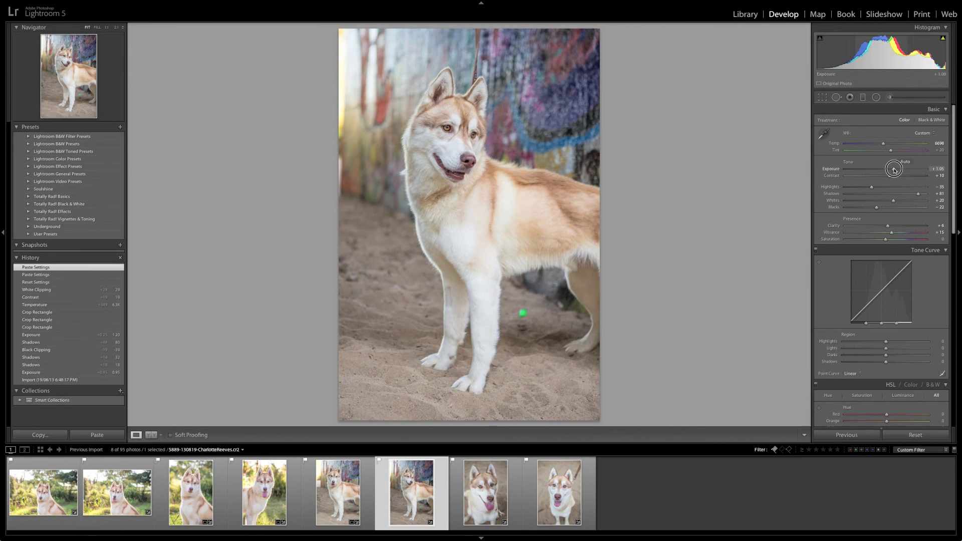
Step: Crop photo 5889 slightly tighter and reposition the crop around the standing dog
key("r")
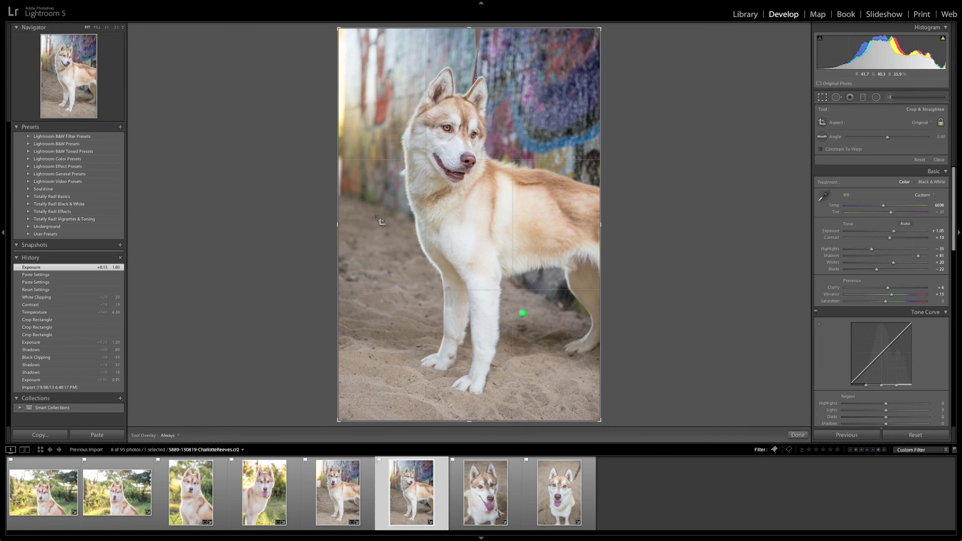
left_click_drag(341, 226, 351, 225)
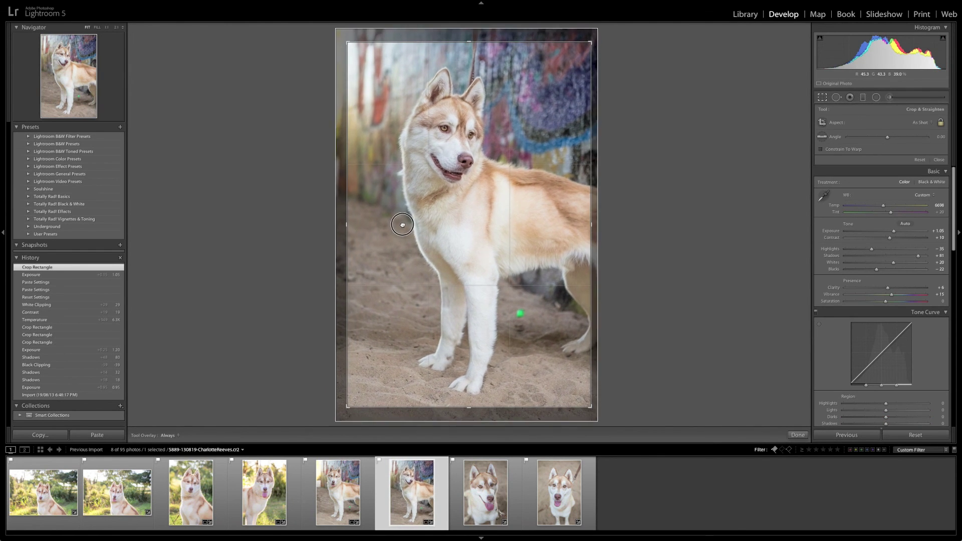
key("r")
Step: Crop the front-facing portrait 5935 slightly tighter and reposition the crop around the dog
key("Right")
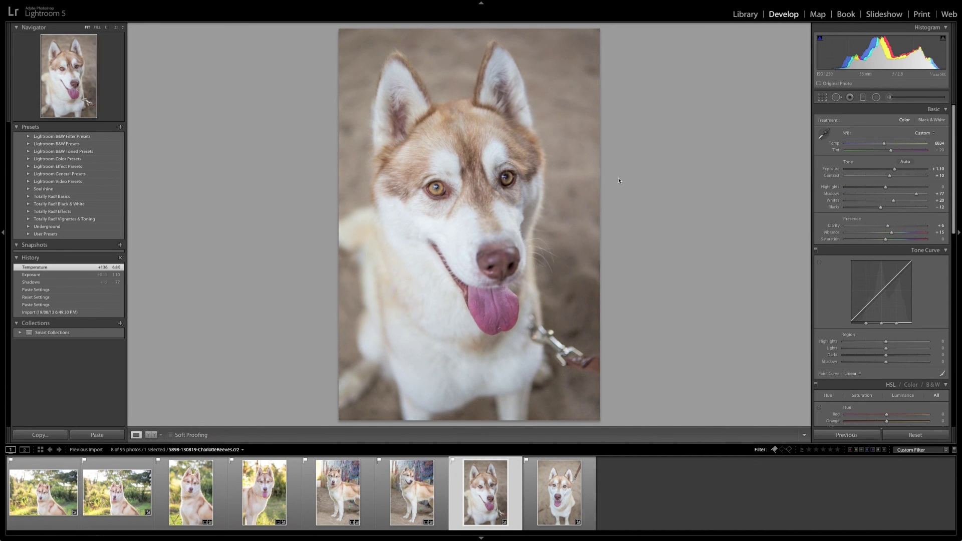
key("Right")
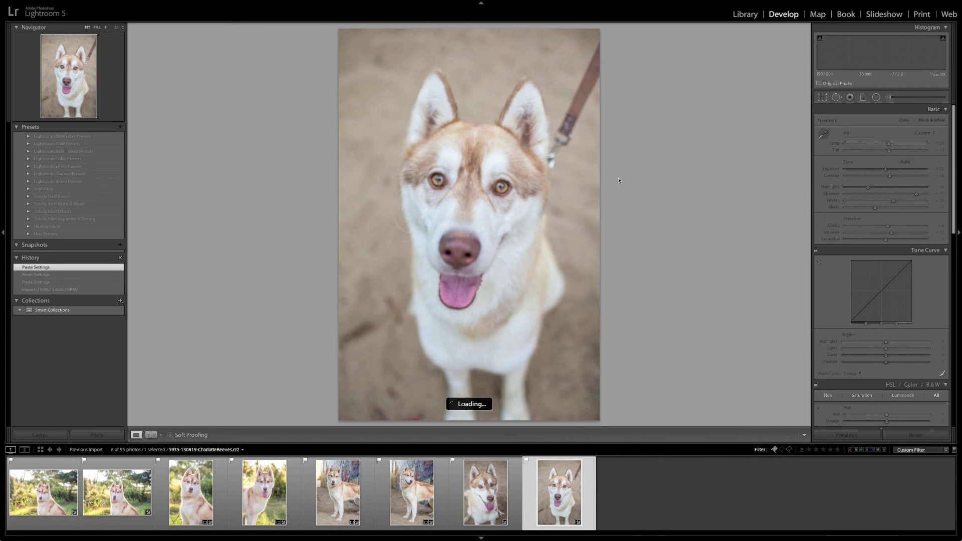
key("r")
left_click_drag(339, 29, 345, 40)
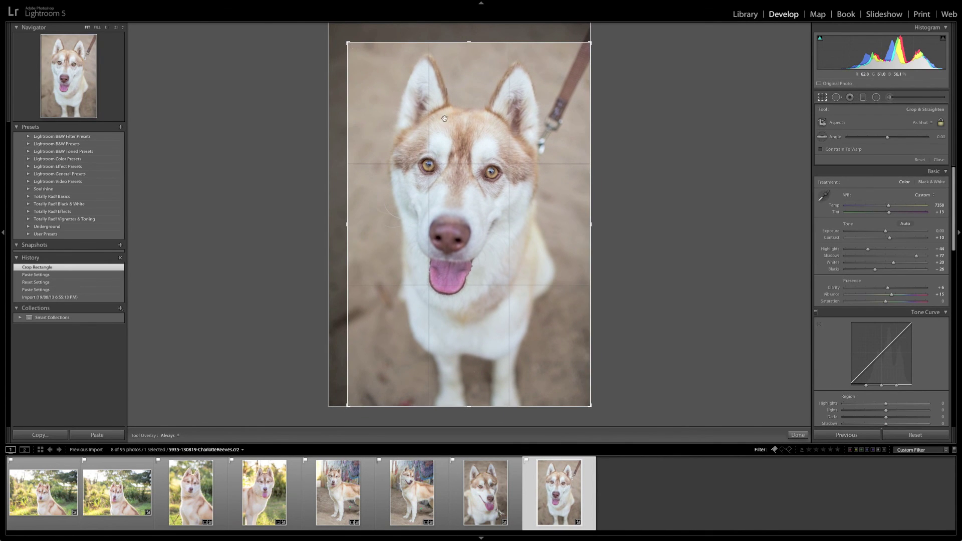
left_click_drag(445, 119, 447, 119)
key("Return")
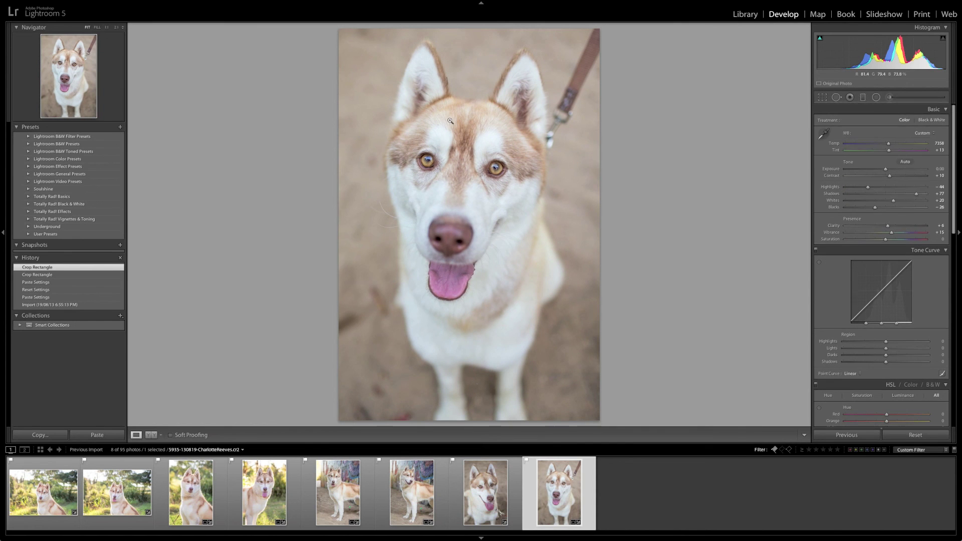
Step: Return to photo 5889, show all the picks in the Library grid, and clear the selection
key("Left")
key("Left")
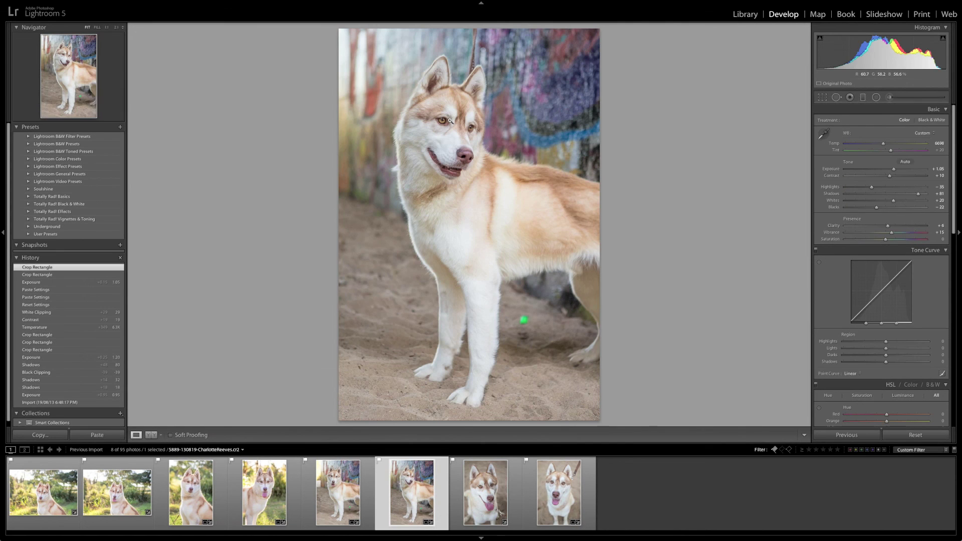
key("g")
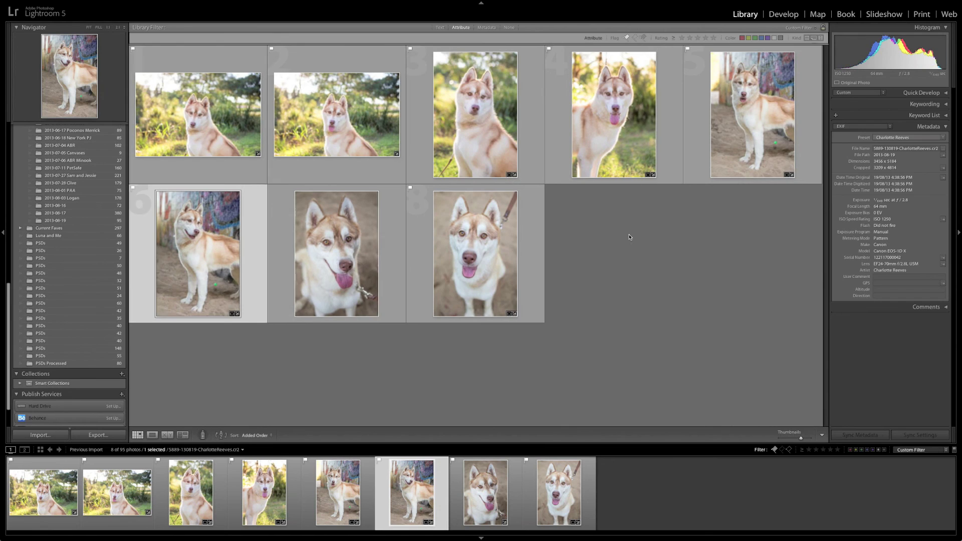
left_click(630, 237)
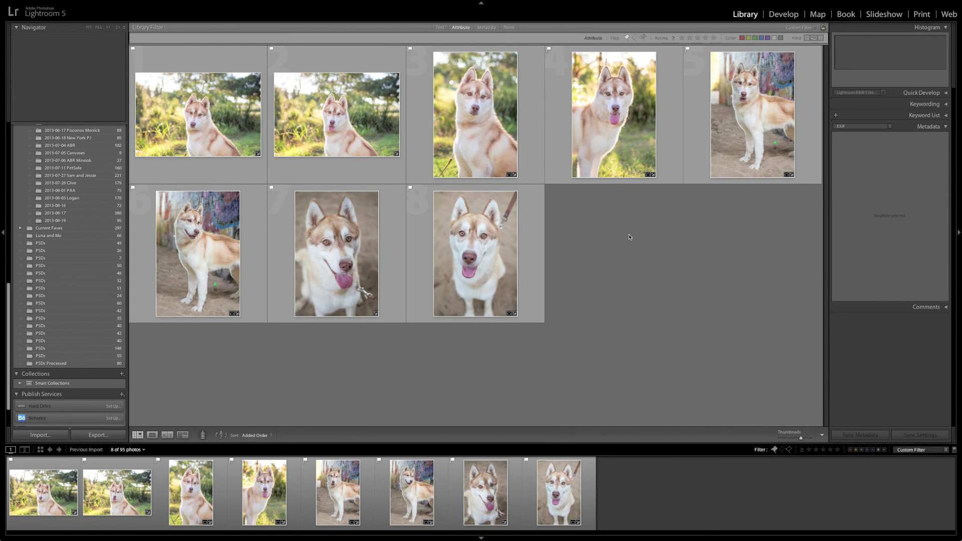